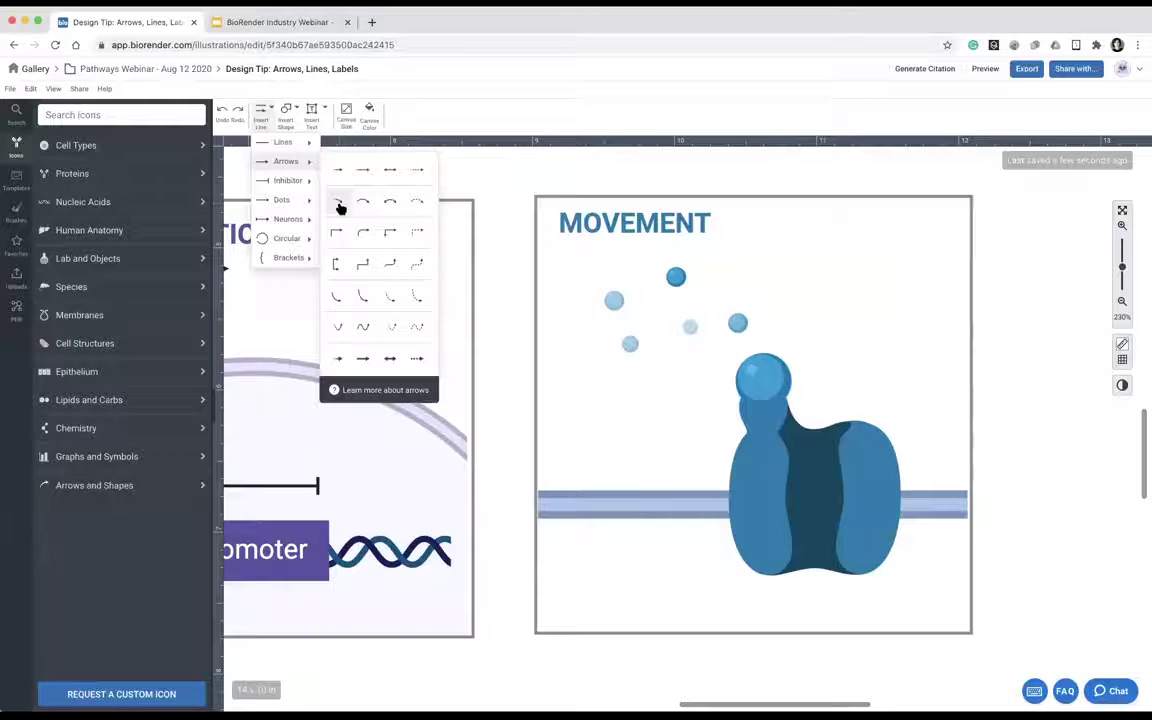
# Draw a curved fading arrow across the molecules towards the receptor in the Movement panel, and move its tail slightly higher.
pyautogui.click(340, 204)
pyautogui.moveTo(584, 312)
pyautogui.mouseDown()
pyautogui.moveTo(722, 381)
pyautogui.moveTo(627, 337)
pyautogui.moveTo(707, 377)
pyautogui.moveTo(730, 362)
pyautogui.mouseUp()
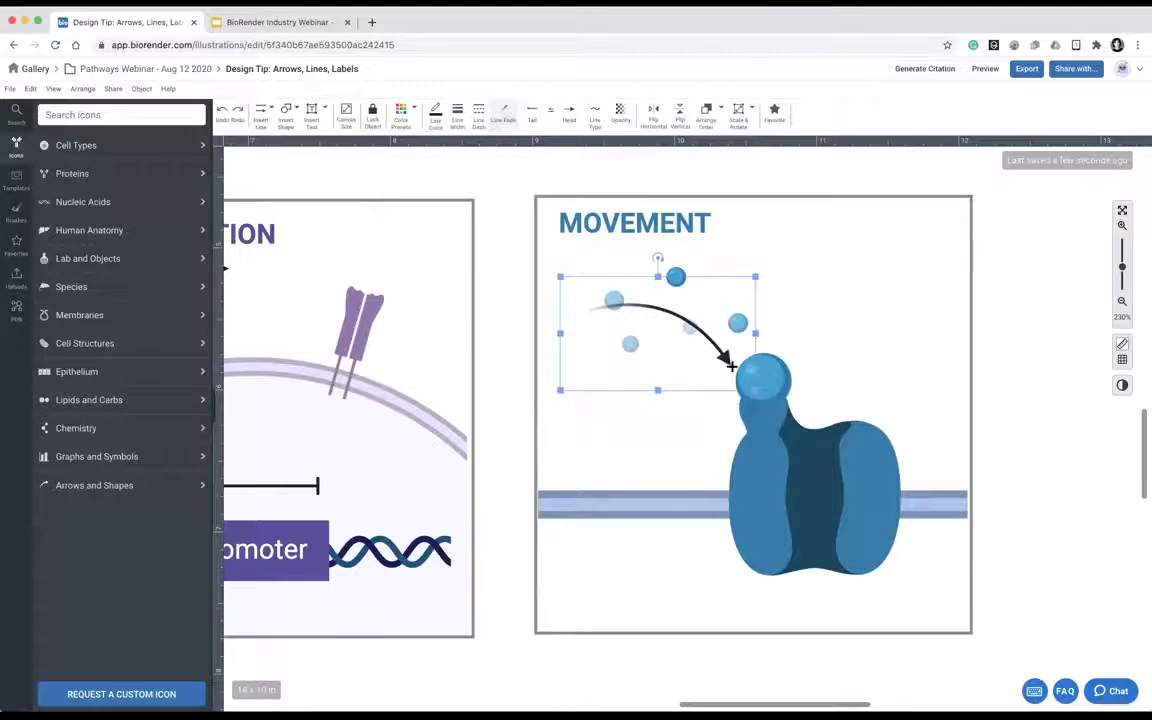
pyautogui.click(586, 311)
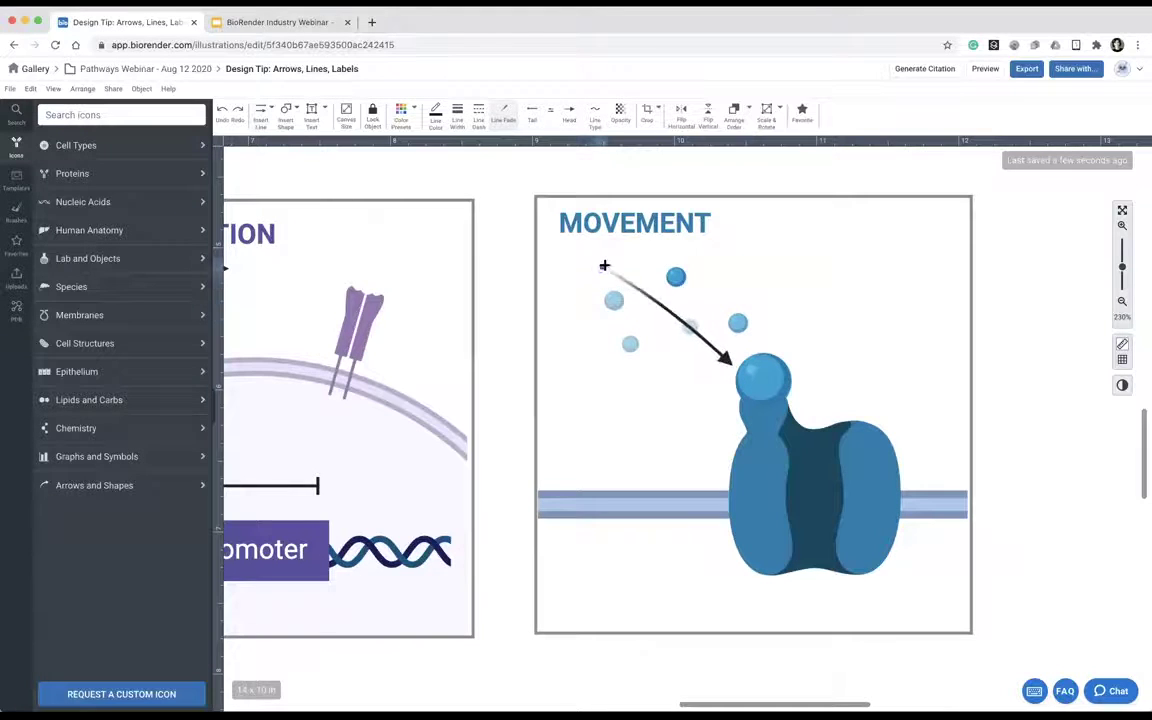
pyautogui.click(575, 279)
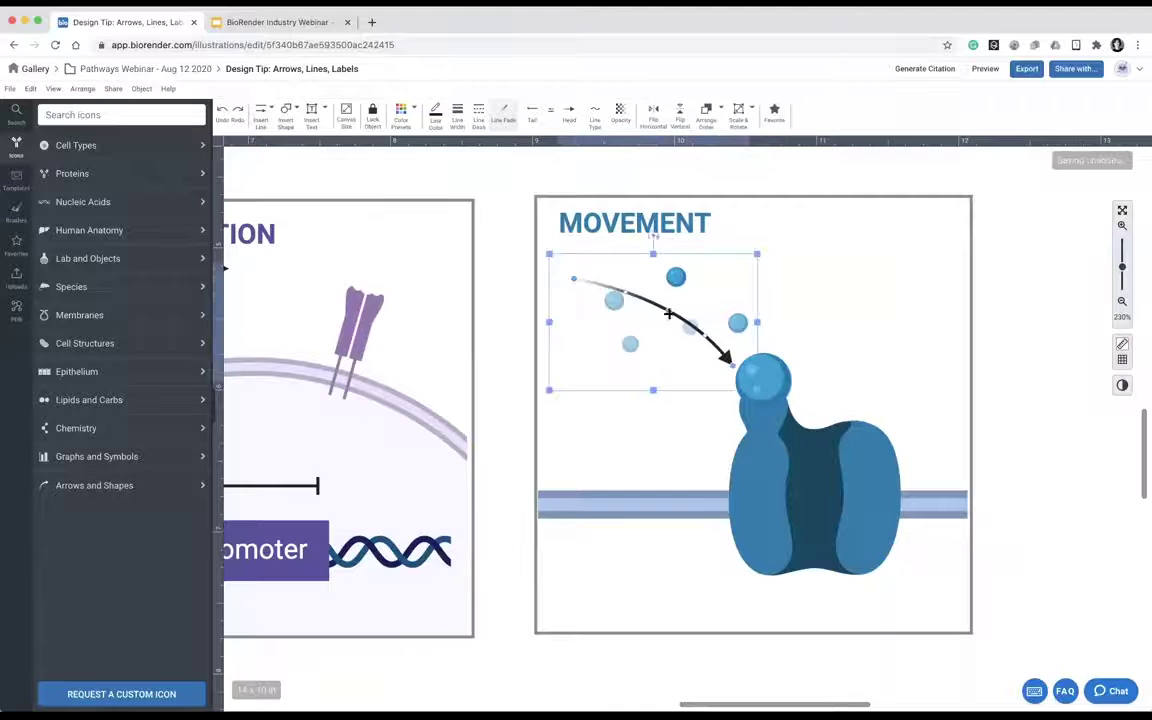
# Bend the black arrow in the Movement panel into an S-curve that dips before reaching the receptor.
pyautogui.doubleClick(669, 314)
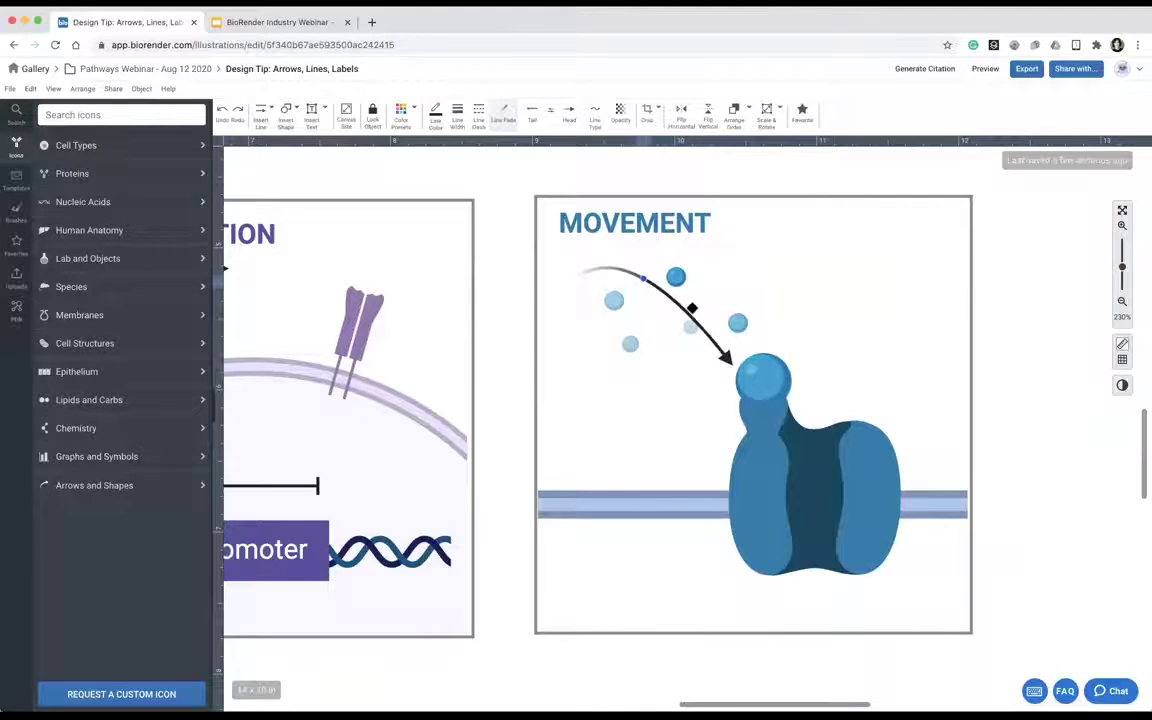
pyautogui.click(693, 308)
pyautogui.moveTo(684, 313); pyautogui.dragTo(690, 378)
pyautogui.click(662, 458)
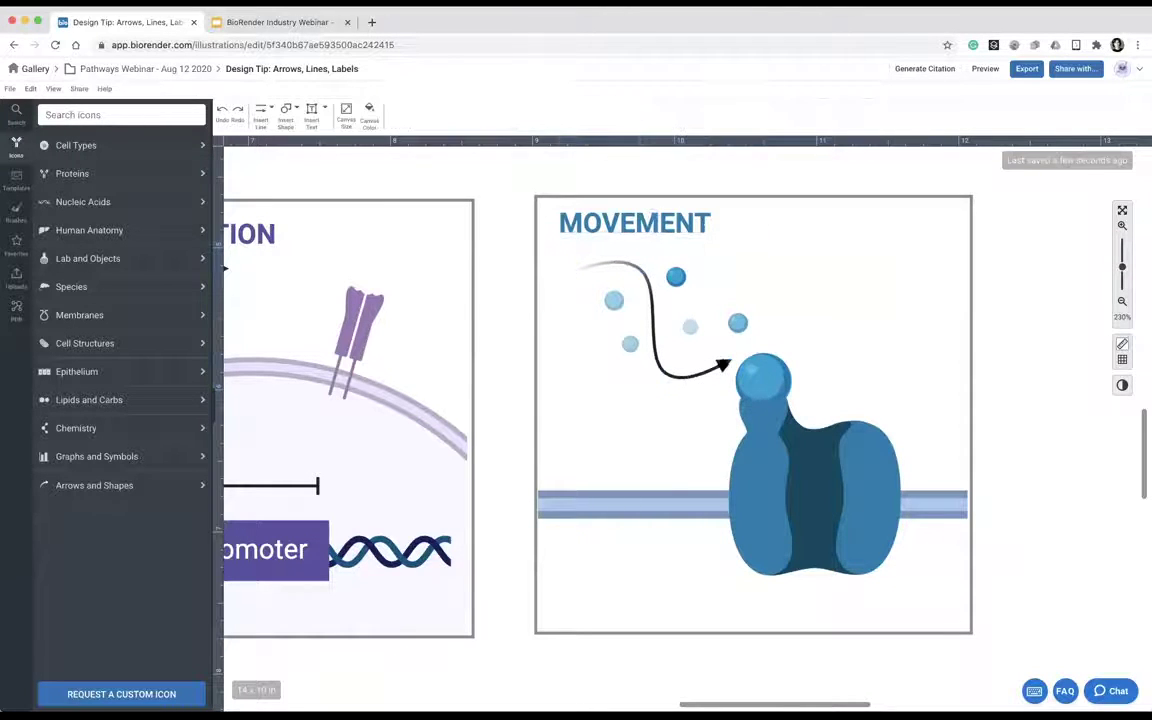
# Reshape the S-curved arrow into a multi-bend zigzag path that winds between the molecules and ends at the receptor.
pyautogui.click(672, 377)
pyautogui.moveTo(660, 372); pyautogui.dragTo(769, 293)
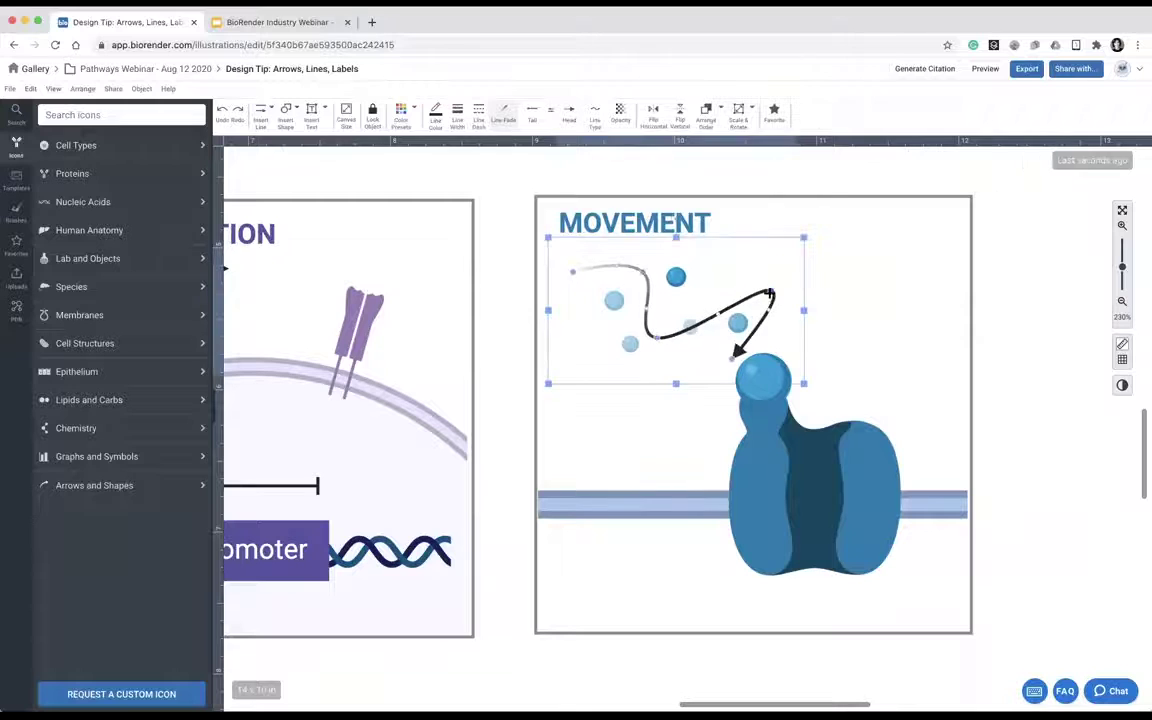
pyautogui.moveTo(643, 272); pyautogui.dragTo(573, 300)
pyautogui.moveTo(767, 310); pyautogui.dragTo(678, 378)
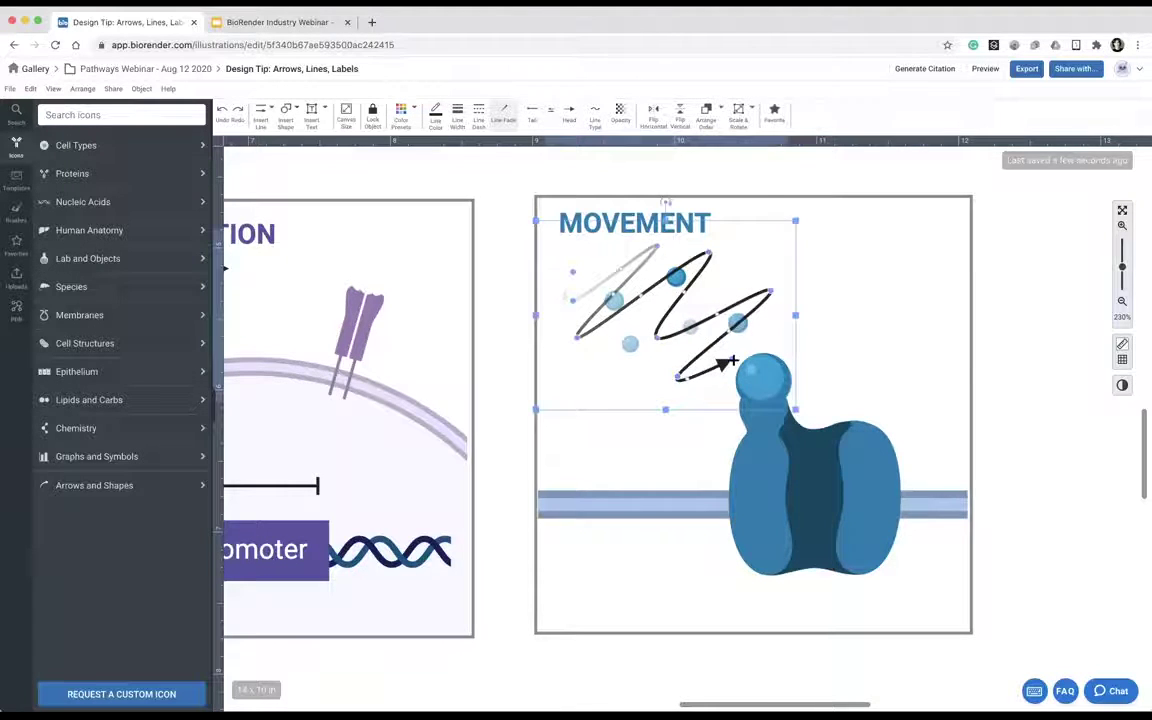
pyautogui.click(802, 332)
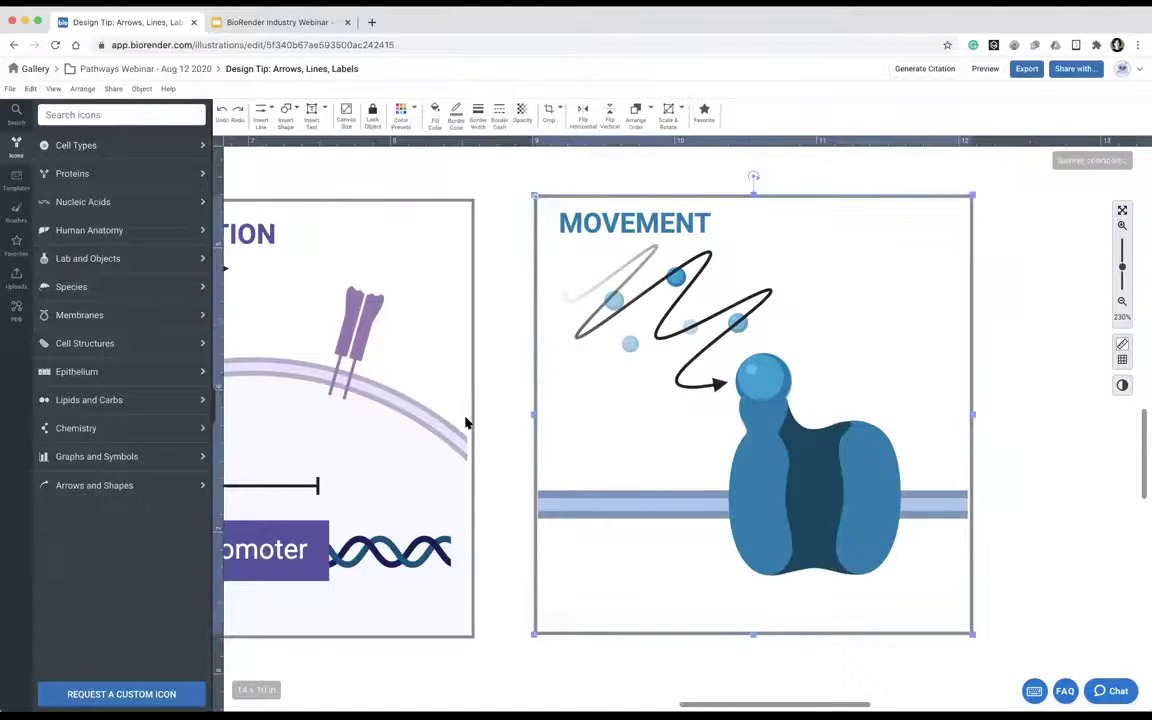
# Draw a second curved fading arrow in the empty space beside the zigzag arrow in the Movement panel.
pyautogui.click(262, 112)
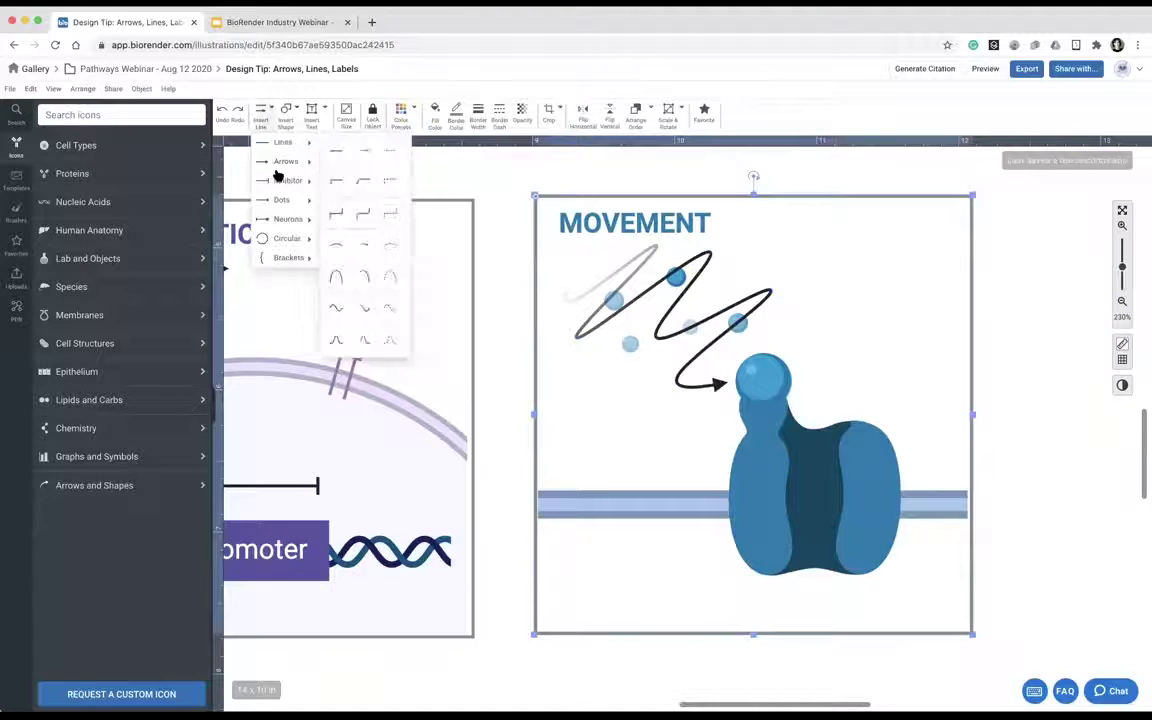
pyautogui.moveTo(277, 163)
pyautogui.click(340, 204)
pyautogui.moveTo(778, 228); pyautogui.dragTo(875, 337)
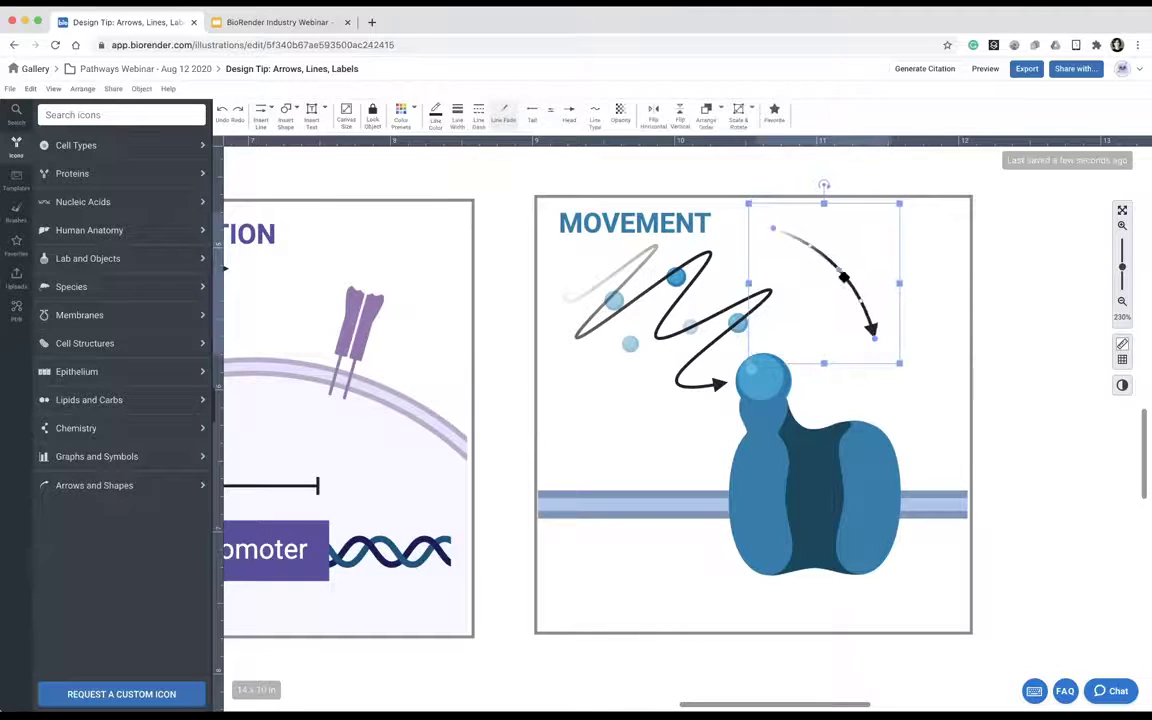
pyautogui.moveTo(838, 262); pyautogui.dragTo(838, 276)
# Move the zigzag arrow outside the Movement panel and place the new curved arrow over the molecules, with its tip near the receptor.
pyautogui.moveTo(770, 295)
pyautogui.mouseDown()
pyautogui.moveTo(891, 396)
pyautogui.moveTo(1060, 314)
pyautogui.moveTo(926, 340)
pyautogui.moveTo(1020, 255)
pyautogui.mouseUp()
pyautogui.moveTo(836, 265)
pyautogui.mouseDown()
pyautogui.moveTo(690, 264)
pyautogui.moveTo(674, 292)
pyautogui.mouseUp()
pyautogui.moveTo(607, 255)
pyautogui.mouseDown()
pyautogui.moveTo(566, 265)
pyautogui.moveTo(607, 275)
pyautogui.mouseUp()
pyautogui.moveTo(680, 296)
pyautogui.mouseDown()
pyautogui.moveTo(640, 288)
pyautogui.moveTo(668, 297)
pyautogui.mouseUp()
pyautogui.moveTo(710, 366); pyautogui.dragTo(725, 364)
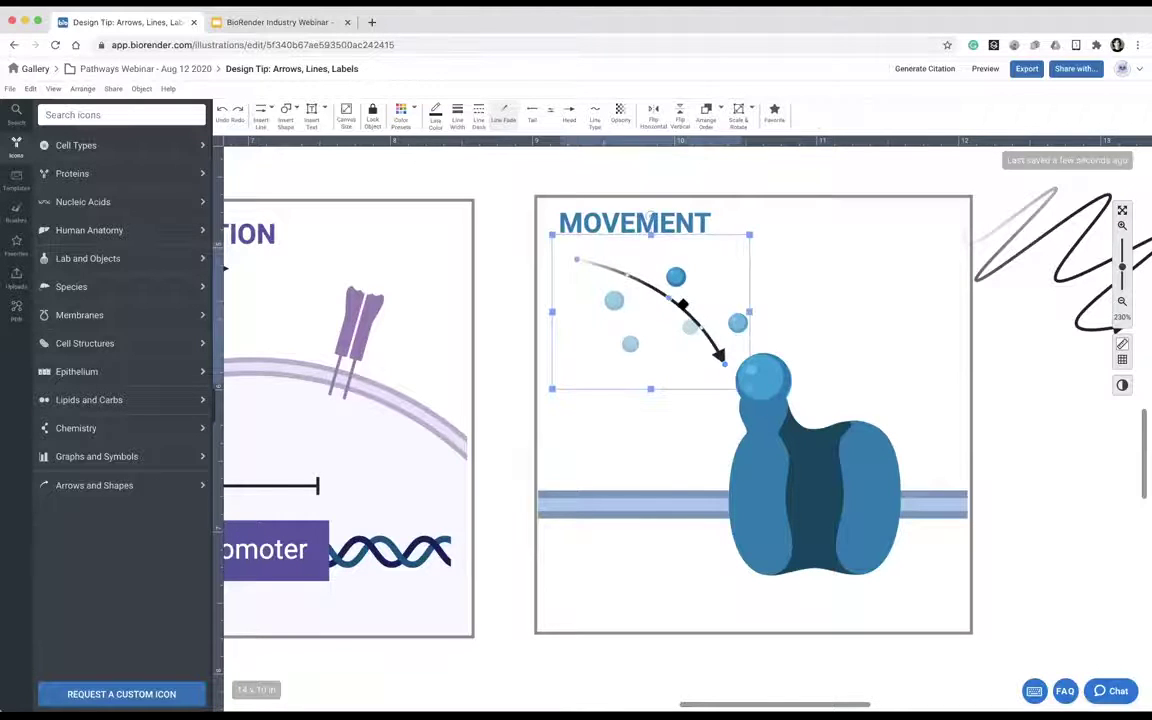
# Nudge the molecule group slightly and set the curved arrow's line width to 8 pt.
pyautogui.moveTo(666, 297); pyautogui.dragTo(689, 272)
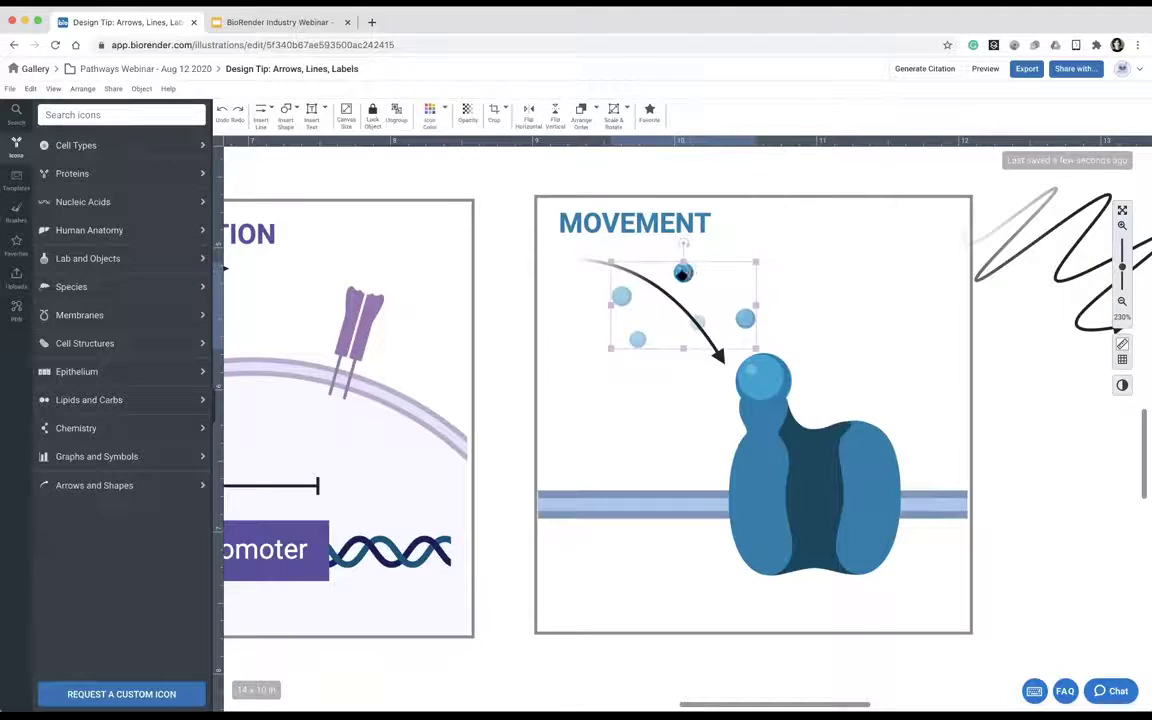
pyautogui.click(658, 293)
pyautogui.click(459, 116)
pyautogui.moveTo(501, 145); pyautogui.dragTo(505, 145)
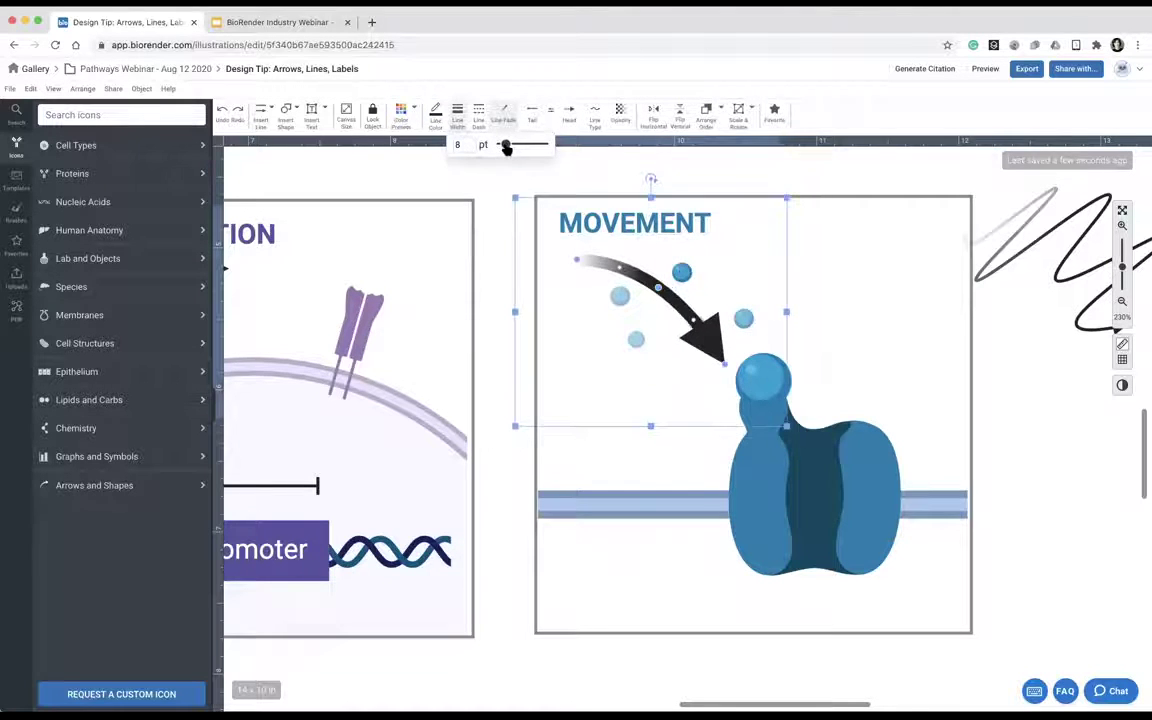
# Reduce the thick curved arrow's head size and shift the arrow closer to the receptor.
pyautogui.click(569, 114)
pyautogui.moveTo(615, 245); pyautogui.dragTo(607, 246)
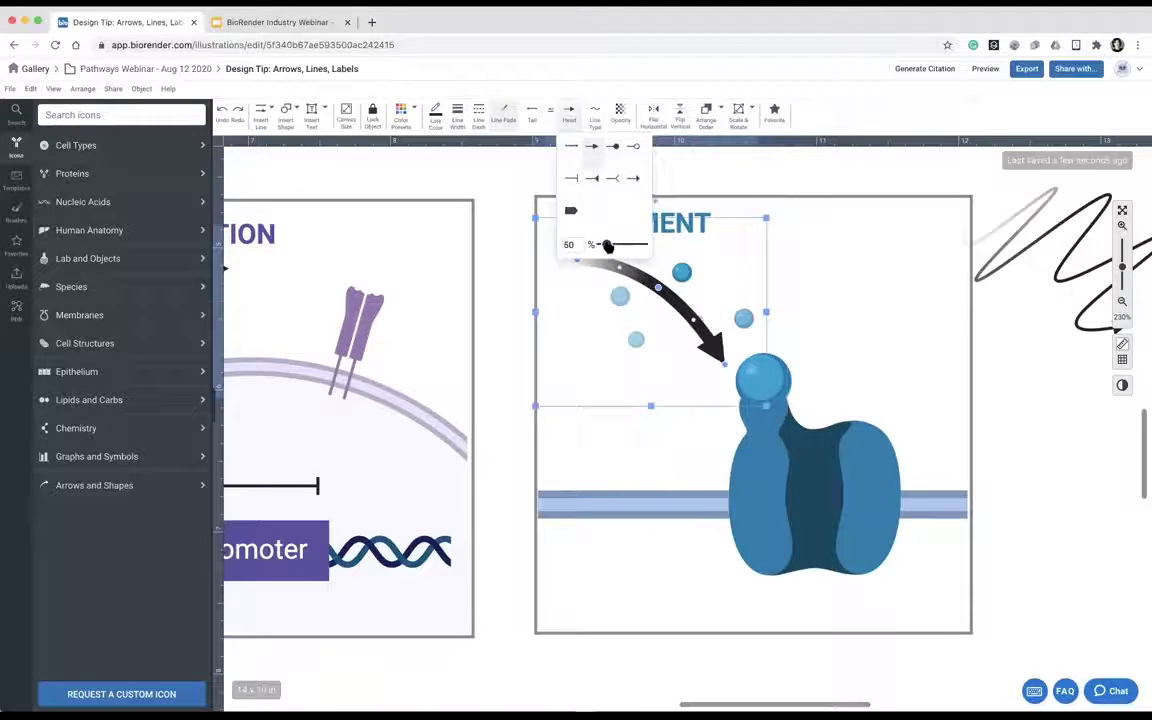
pyautogui.click(551, 313)
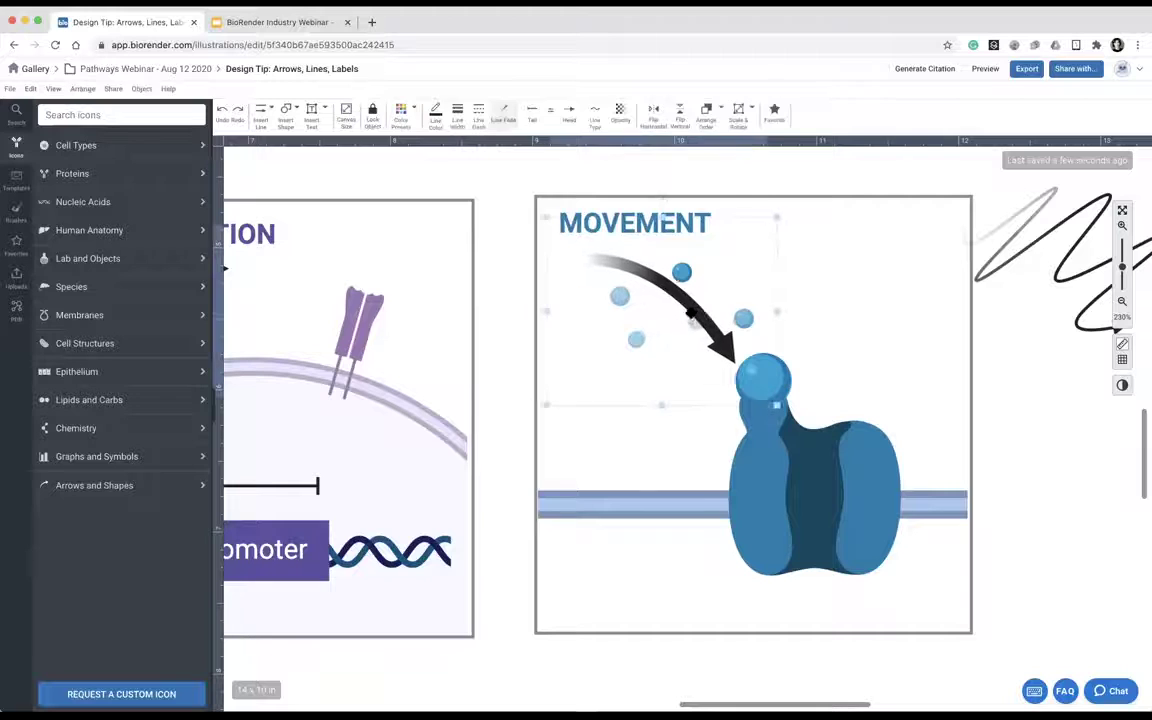
pyautogui.click(693, 318)
pyautogui.moveTo(669, 289); pyautogui.dragTo(675, 295)
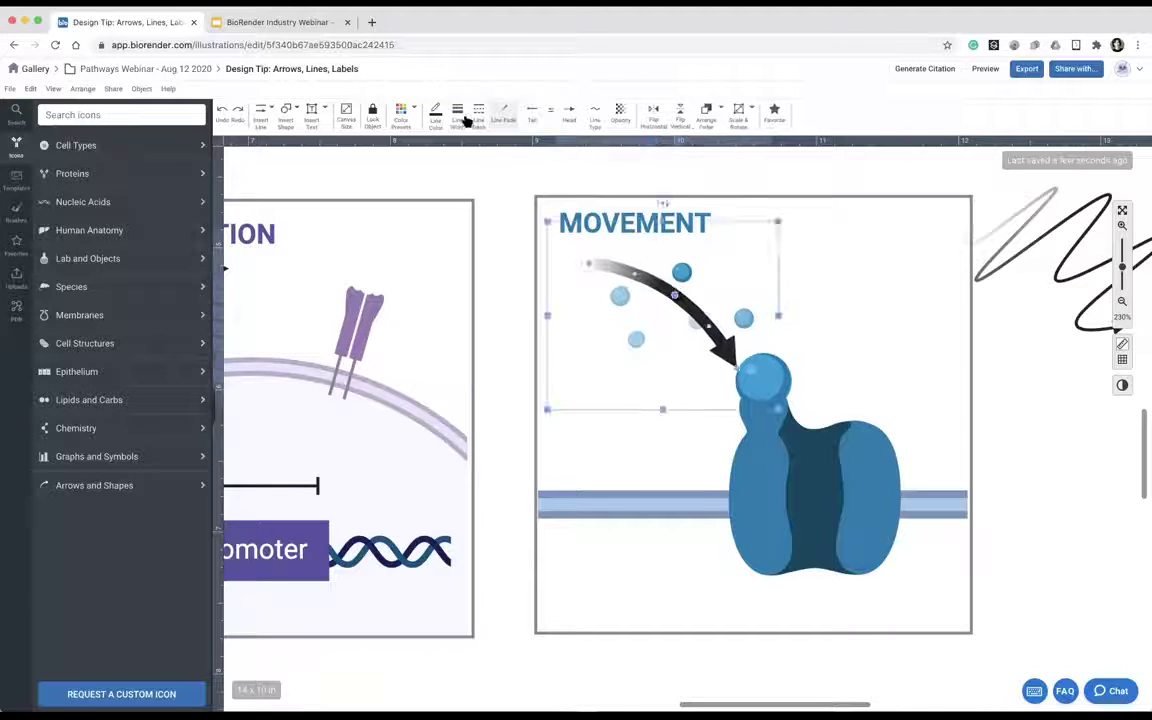
# Lower the curved arrow's opacity and recolour it with the blue colour preset.
pyautogui.click(621, 116)
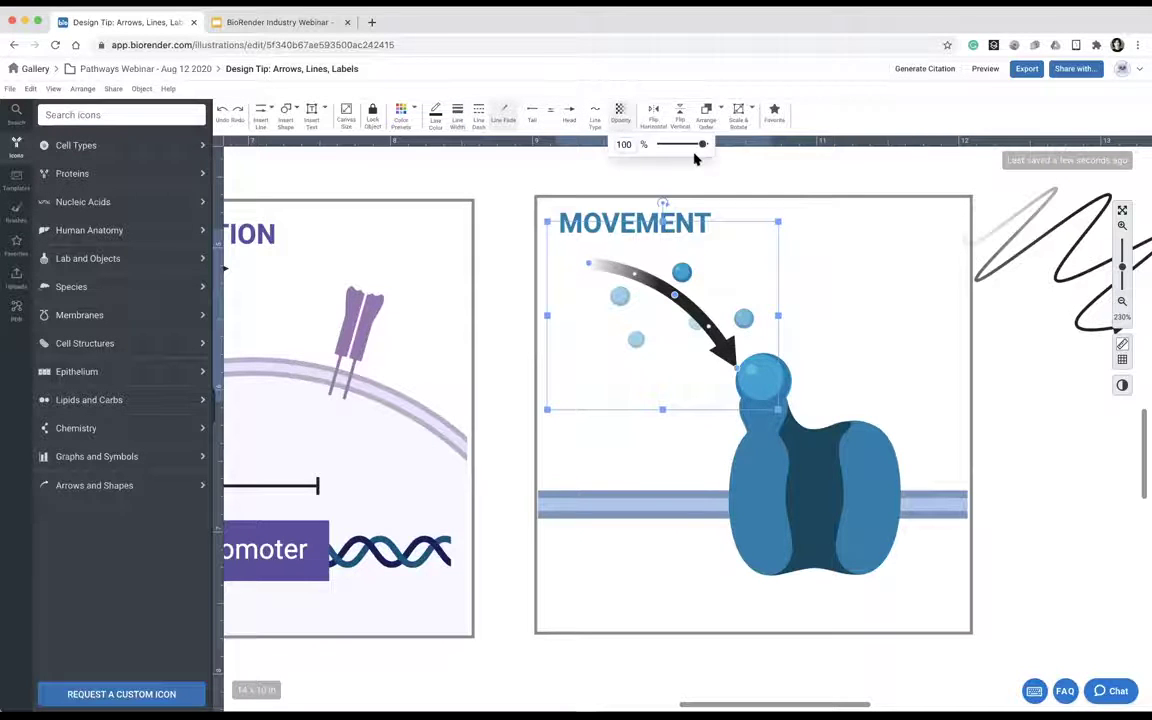
pyautogui.moveTo(701, 146)
pyautogui.mouseDown()
pyautogui.moveTo(671, 151)
pyautogui.moveTo(682, 150)
pyautogui.mouseUp()
pyautogui.click(406, 116)
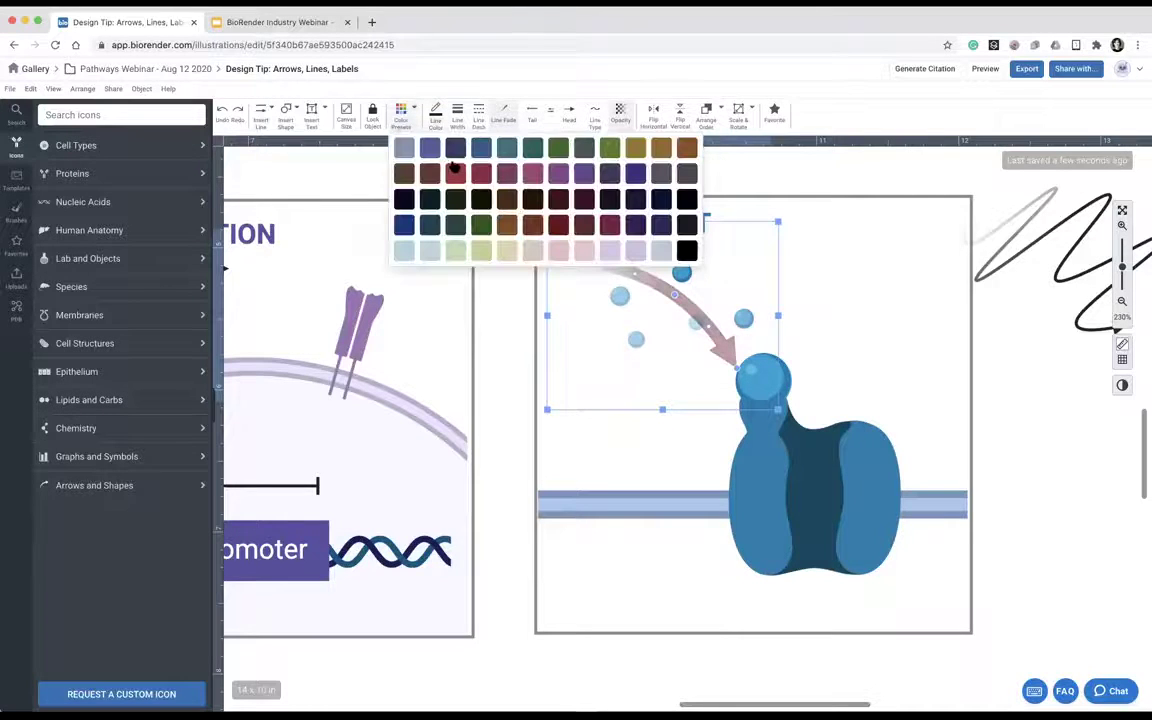
pyautogui.click(482, 154)
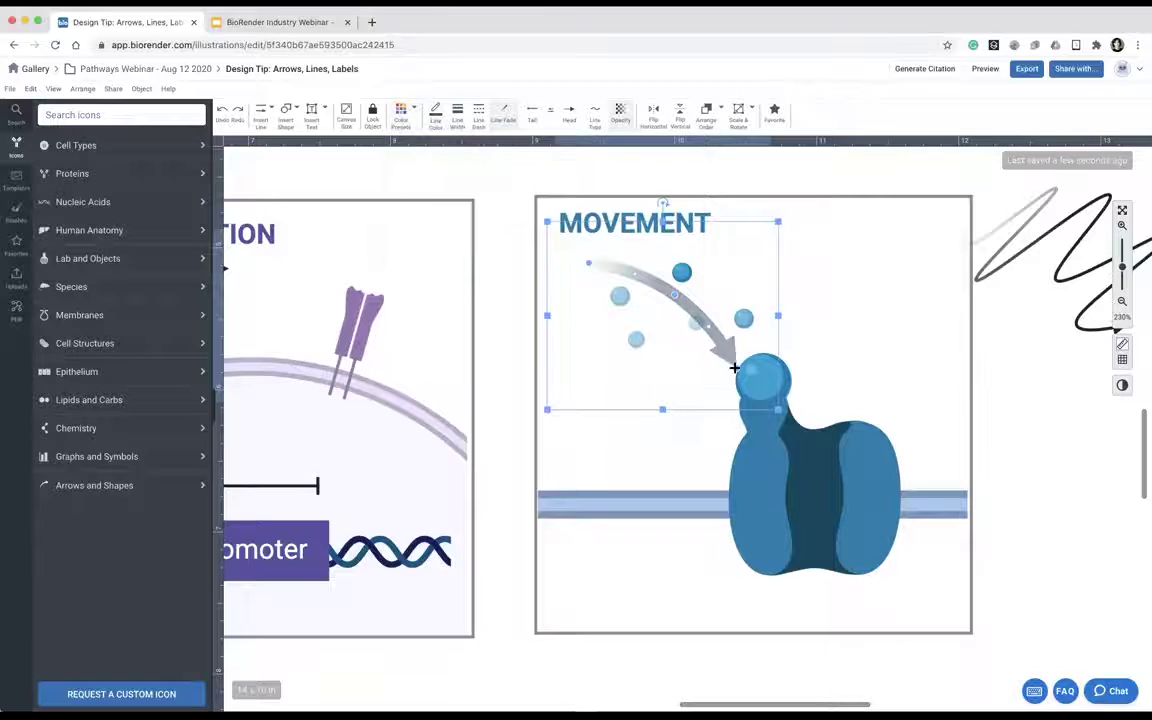
# Fine-tune the translucent arrow's position and curve so that it sweeps through the molecules and points at the receptor.
pyautogui.moveTo(734, 345); pyautogui.dragTo(727, 354)
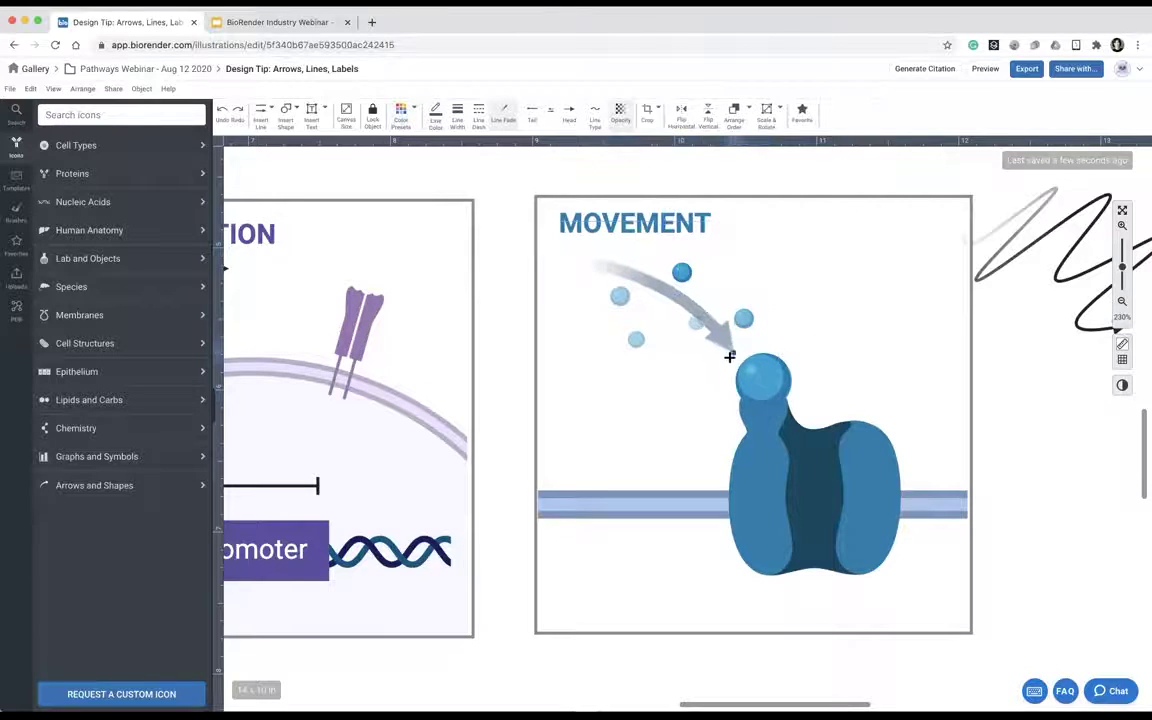
pyautogui.click(660, 286)
pyautogui.moveTo(692, 300); pyautogui.dragTo(686, 309)
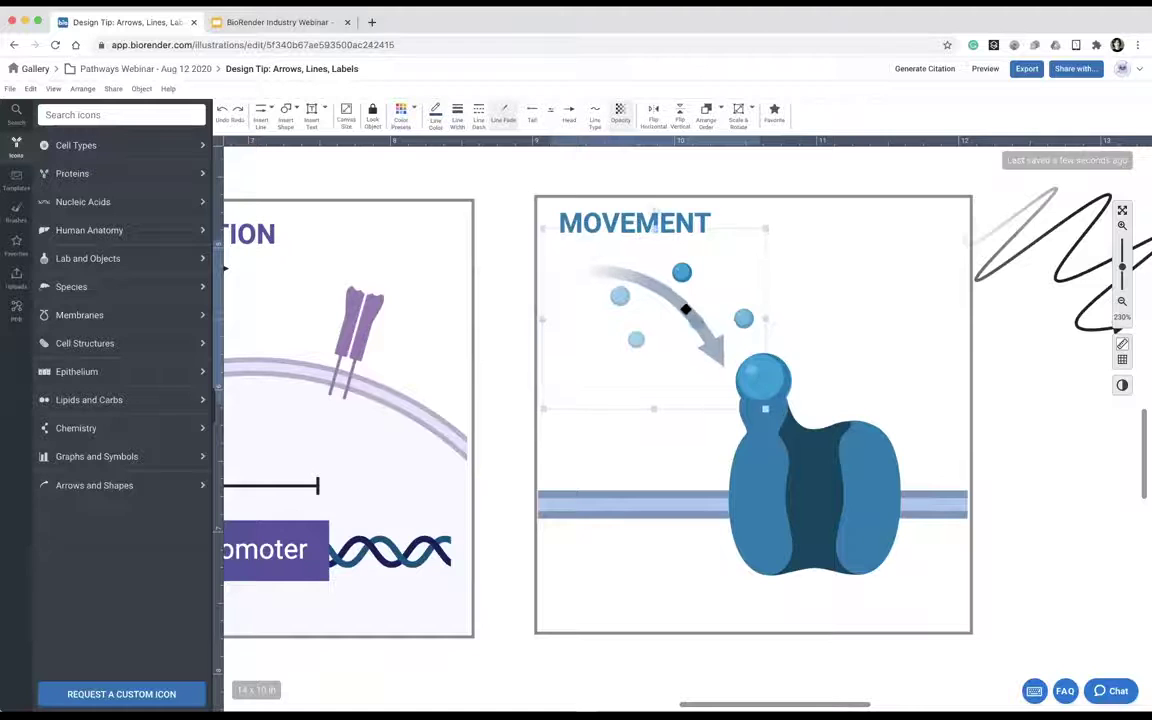
pyautogui.click(586, 265)
pyautogui.click(674, 280)
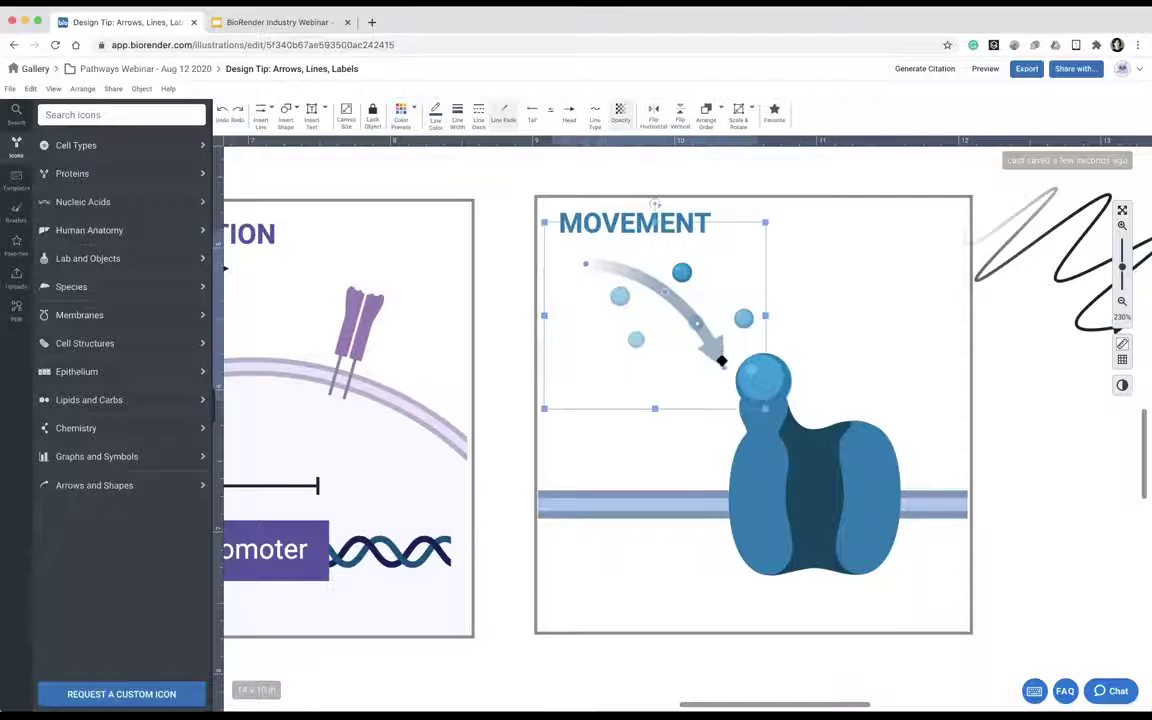
pyautogui.click(784, 270)
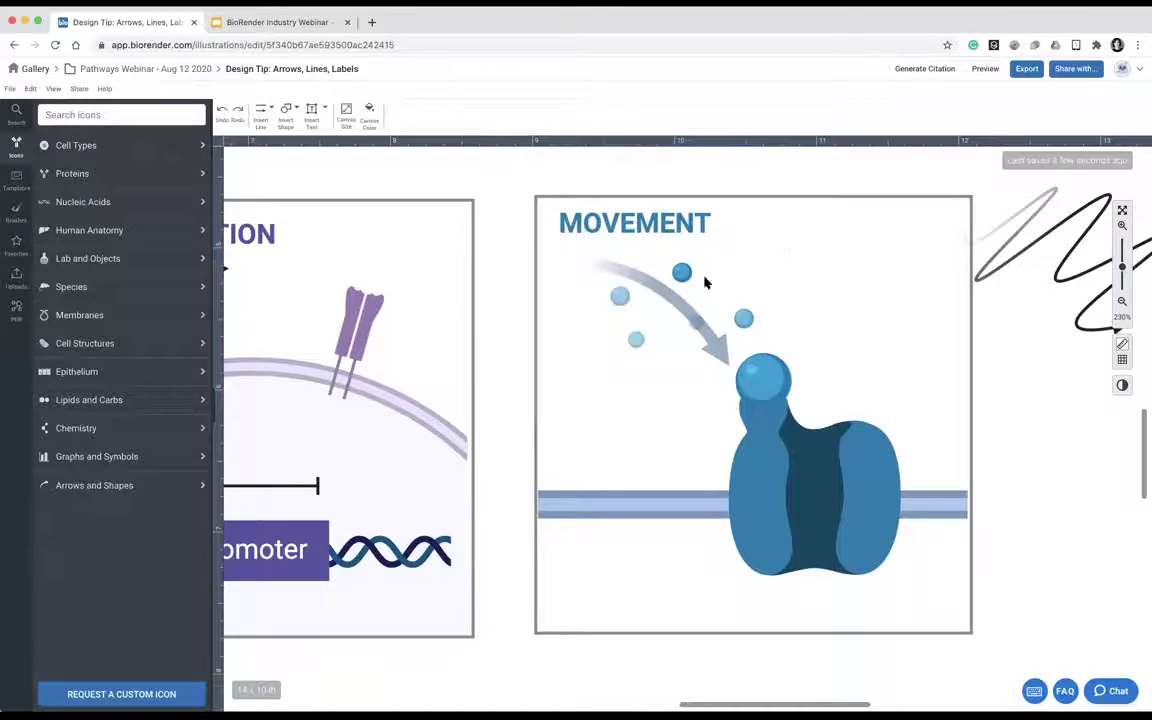
# Bend the translucent blue arrow into an S-shaped path between the molecules and the receptor.
pyautogui.moveTo(635, 488); pyautogui.dragTo(768, 505)
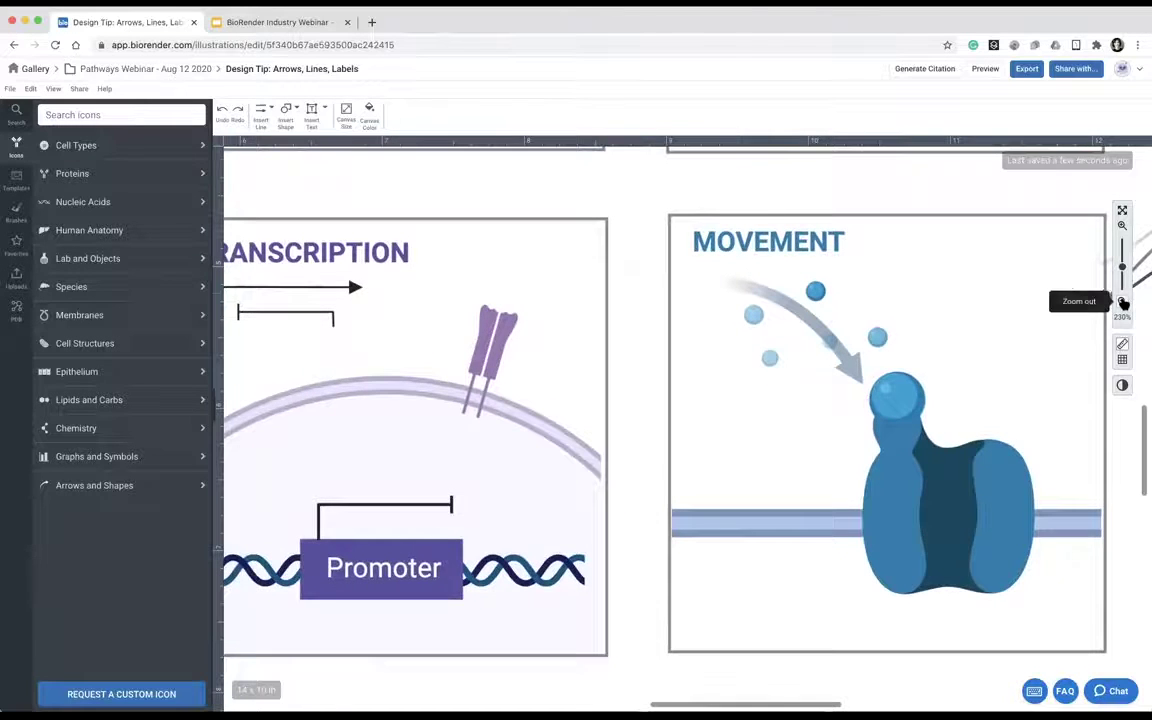
pyautogui.click(1122, 302)
pyautogui.scroll(-1, 1068, 345)
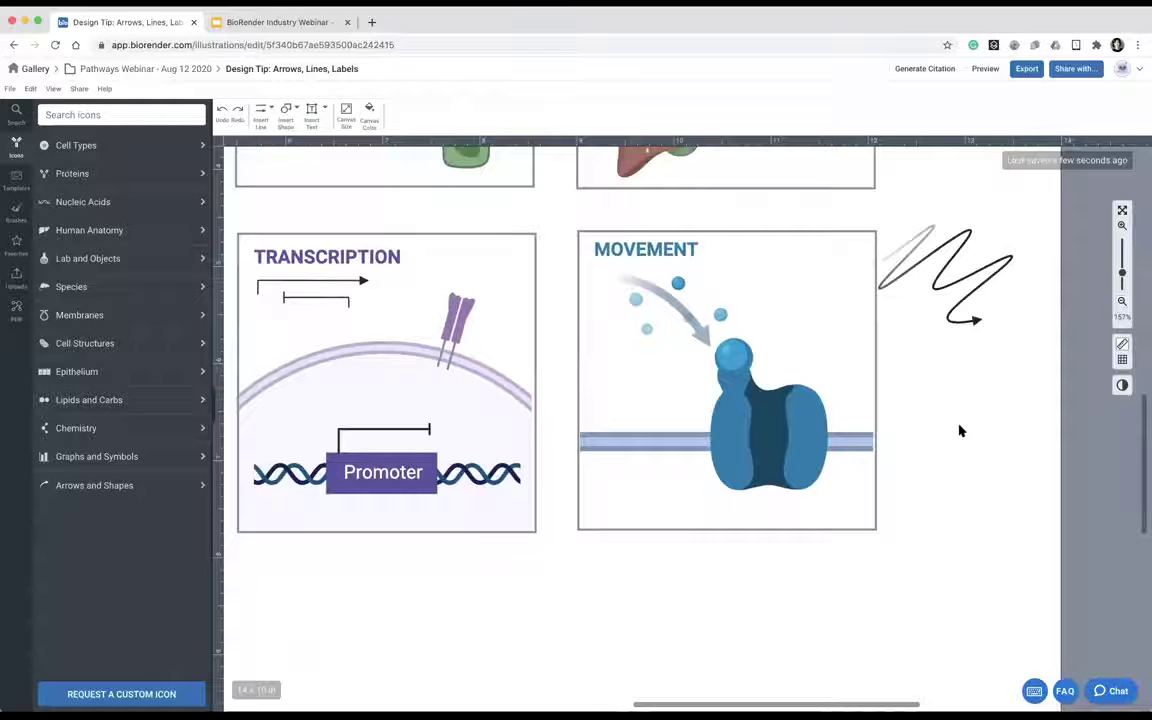
pyautogui.click(673, 300)
pyautogui.moveTo(690, 316); pyautogui.dragTo(673, 357)
pyautogui.click(788, 298)
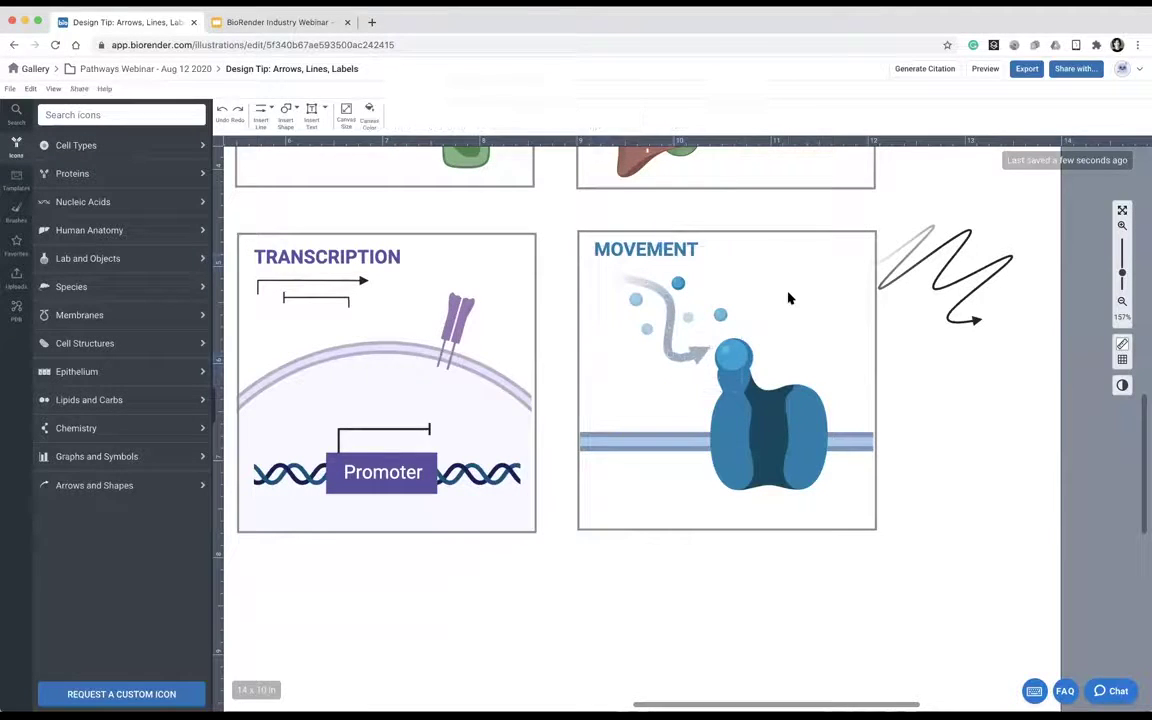
# Move the black zigzag arrow farther away from the Movement panel.
pyautogui.moveTo(573, 376); pyautogui.dragTo(737, 389)
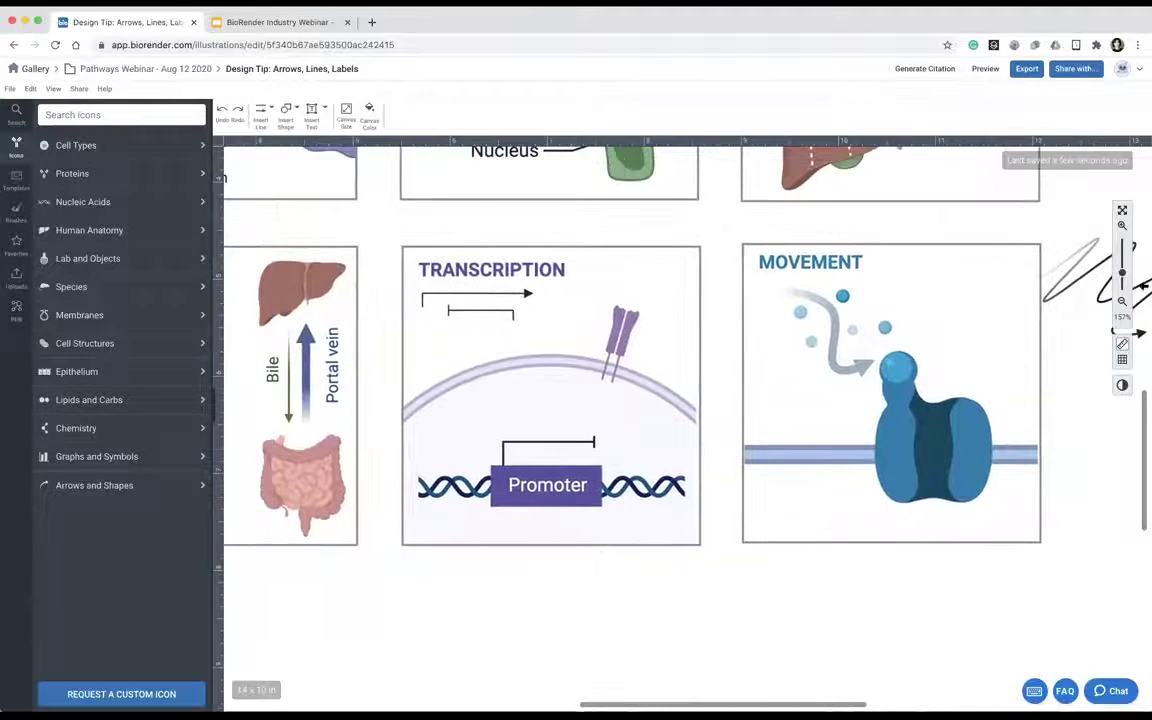
pyautogui.click(1122, 301)
pyautogui.click(1122, 301)
pyautogui.click(1122, 301)
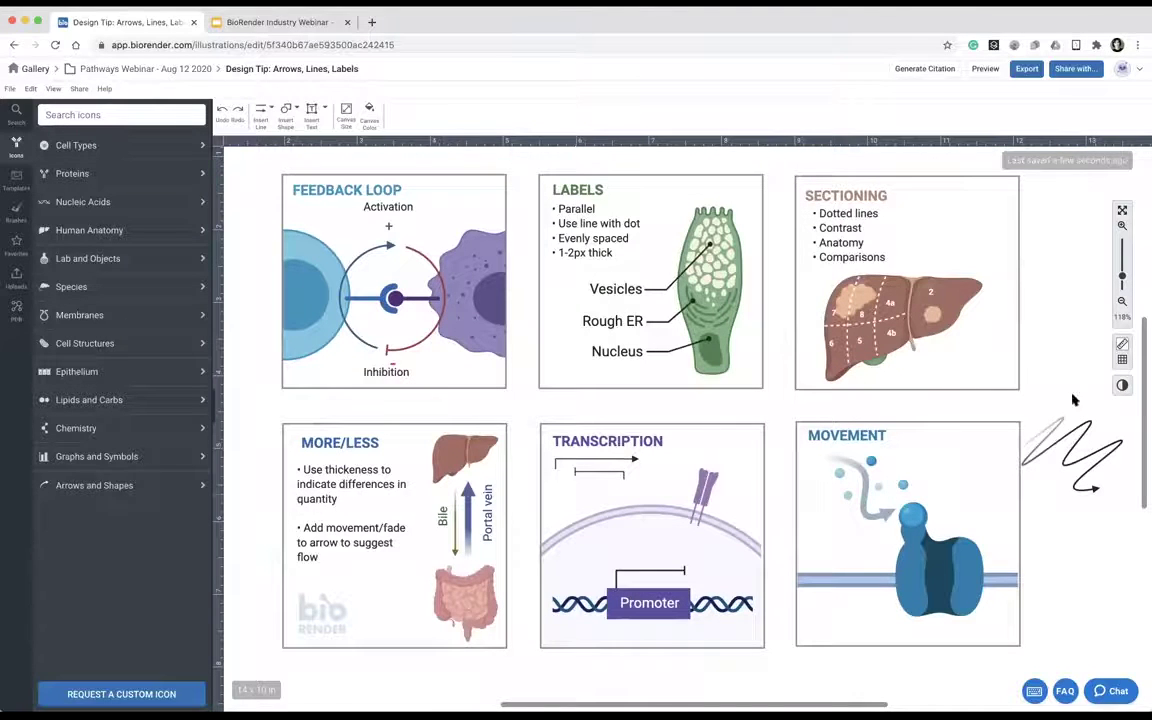
pyautogui.moveTo(1090, 485); pyautogui.dragTo(1096, 488)
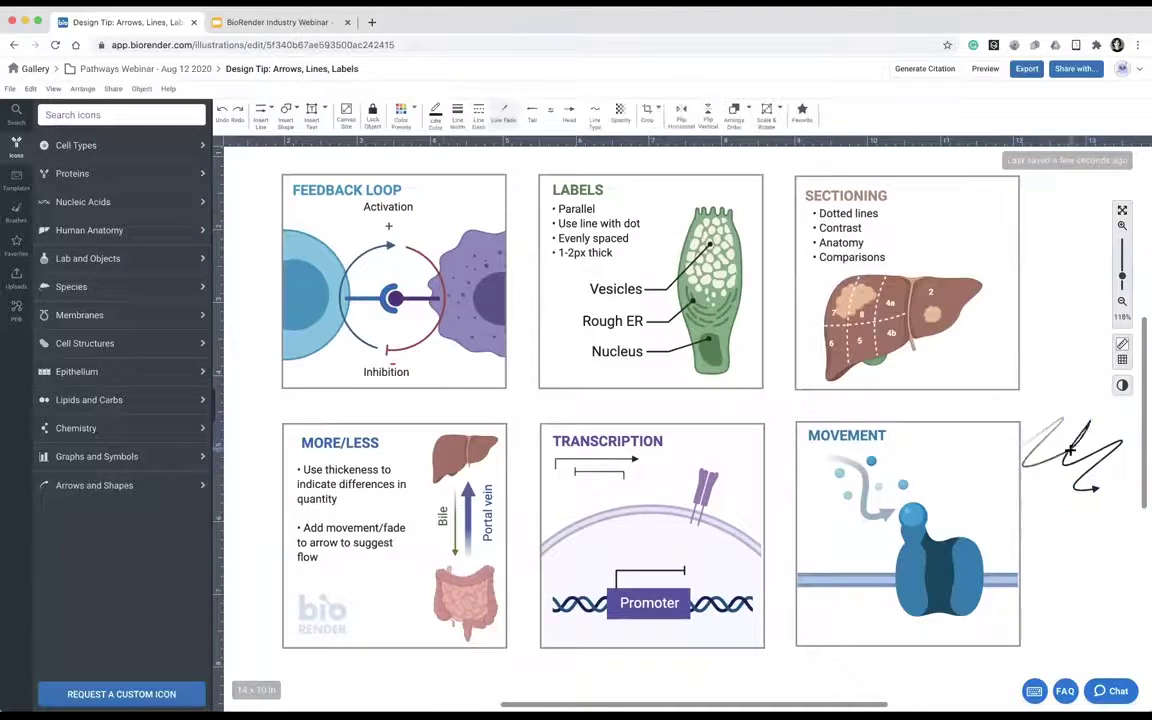
pyautogui.moveTo(1061, 445); pyautogui.dragTo(1092, 469)
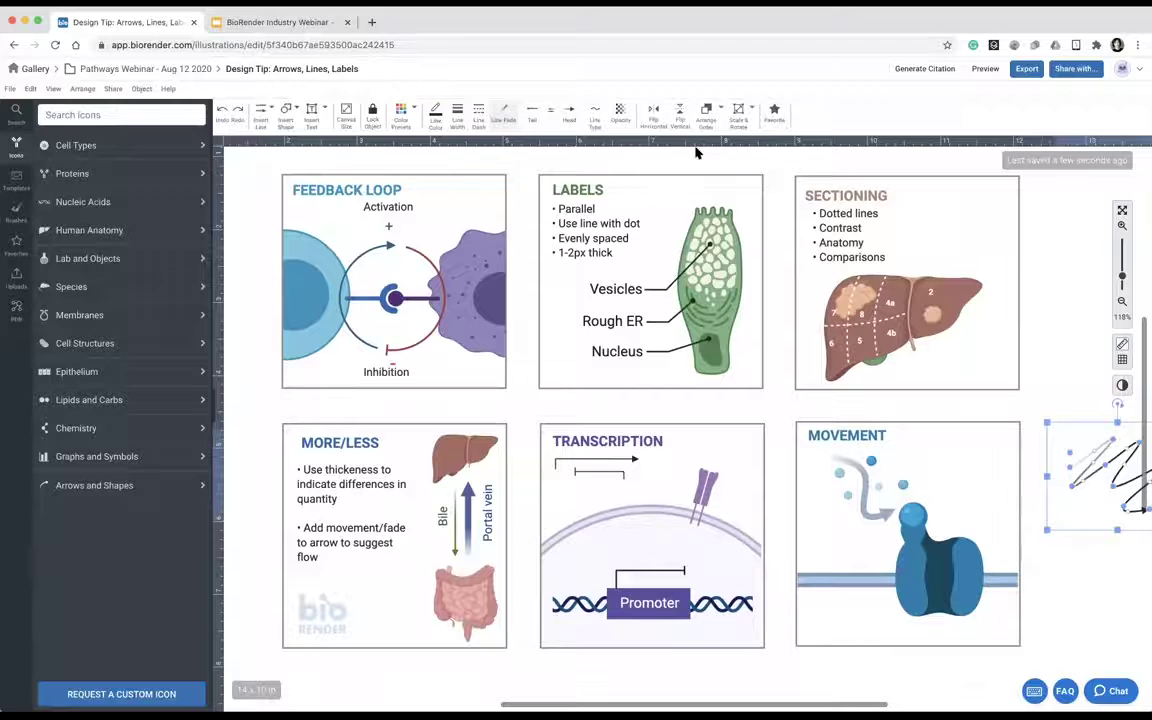
# Return to the gallery and open the version history of the illustration "Design Tip: Arrows, Lines, Labels".
pyautogui.press('super+bracketleft')
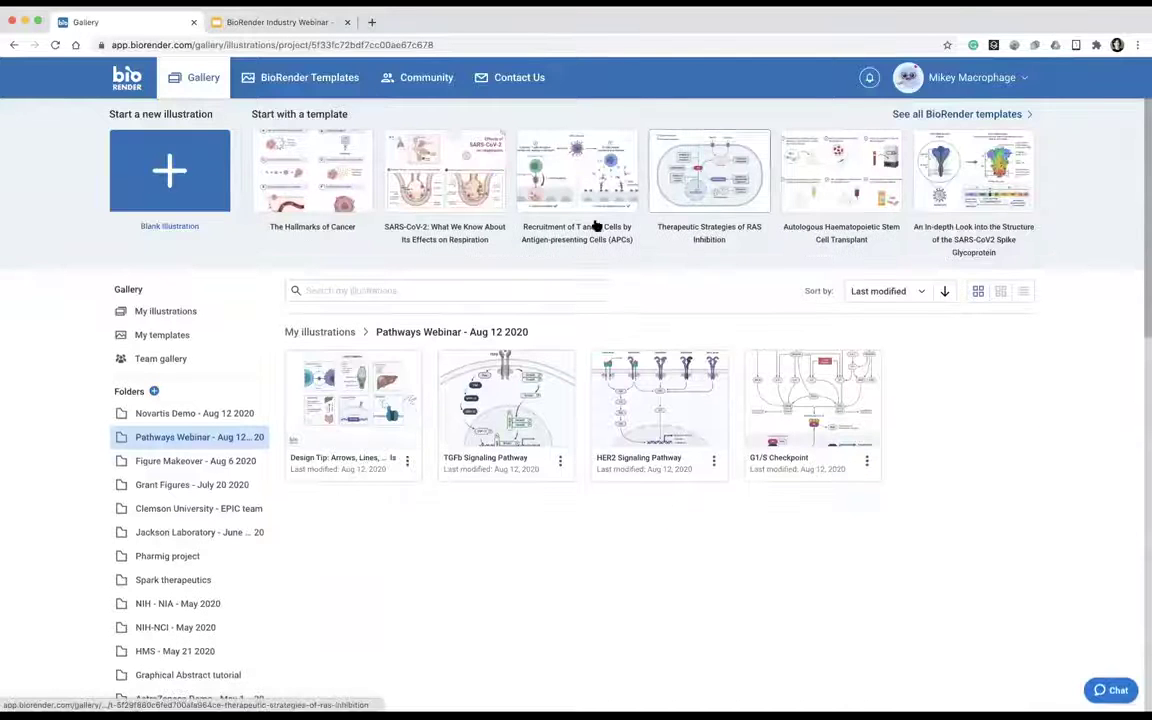
pyautogui.click(406, 462)
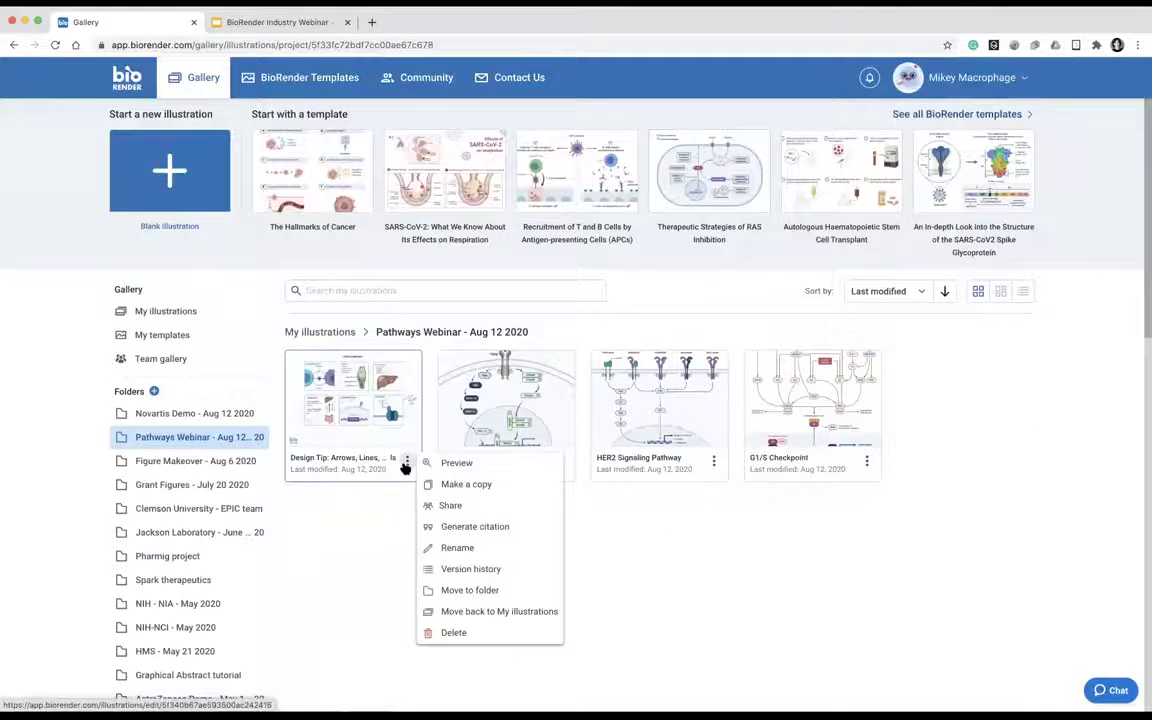
pyautogui.click(462, 570)
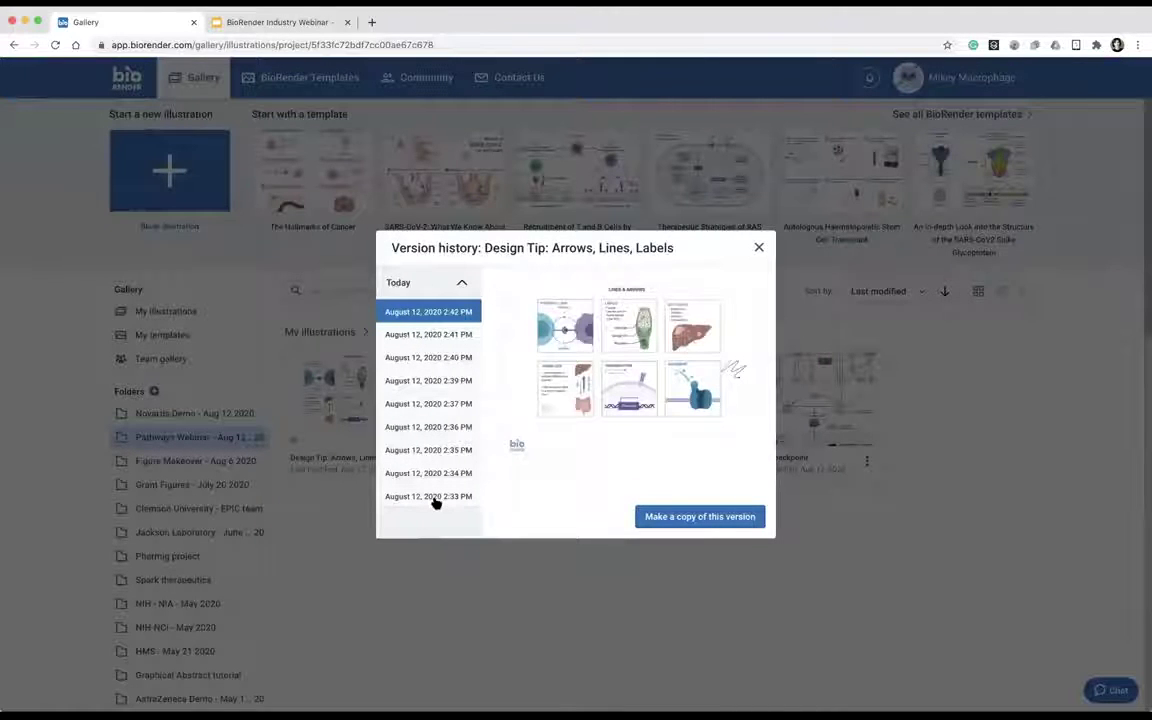
# Preview the illustration's saved versions from August 12, 2020 at 2:33 PM, 2:37 PM and 2:39 PM.
pyautogui.click(436, 498)
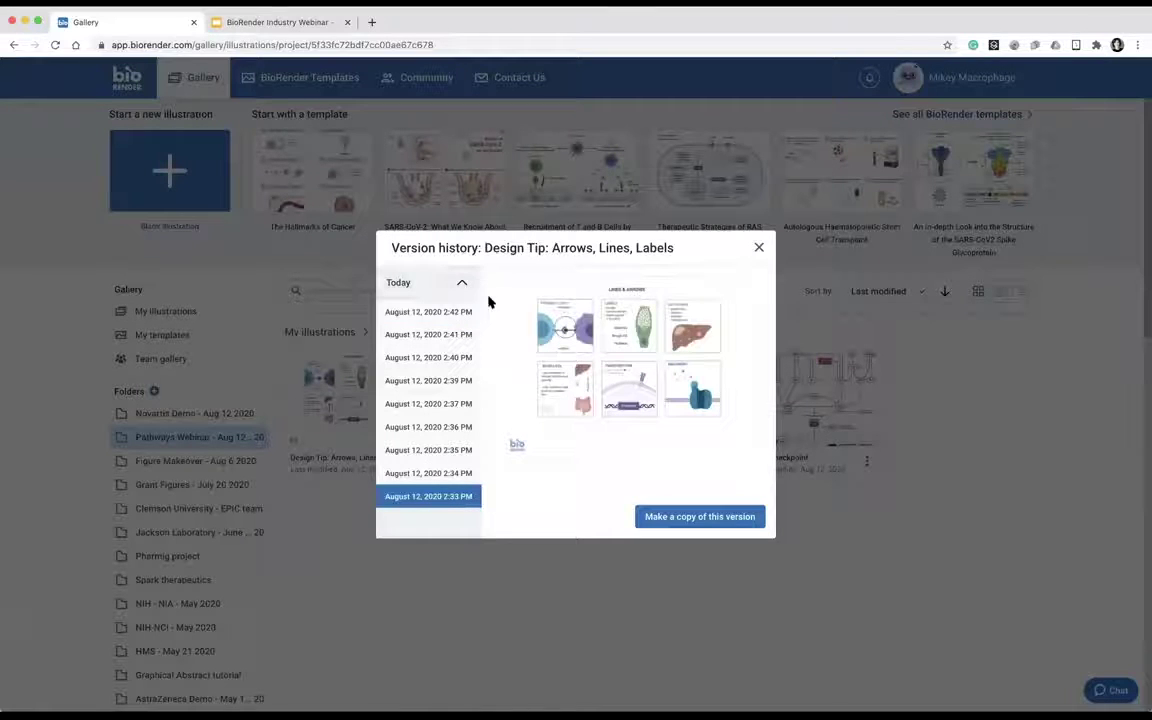
pyautogui.click(416, 402)
pyautogui.click(412, 380)
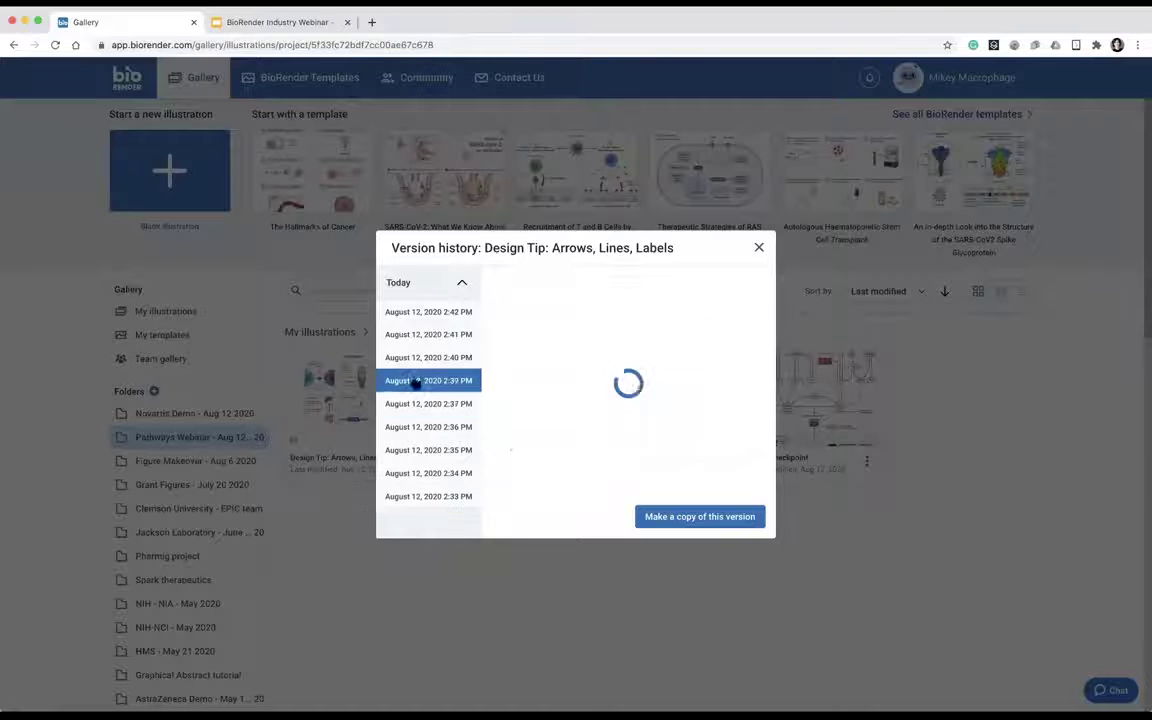
# Preview the saved versions from August 12, 2020 at 2:40 PM and 2:41 PM and close the version history.
pyautogui.click(428, 357)
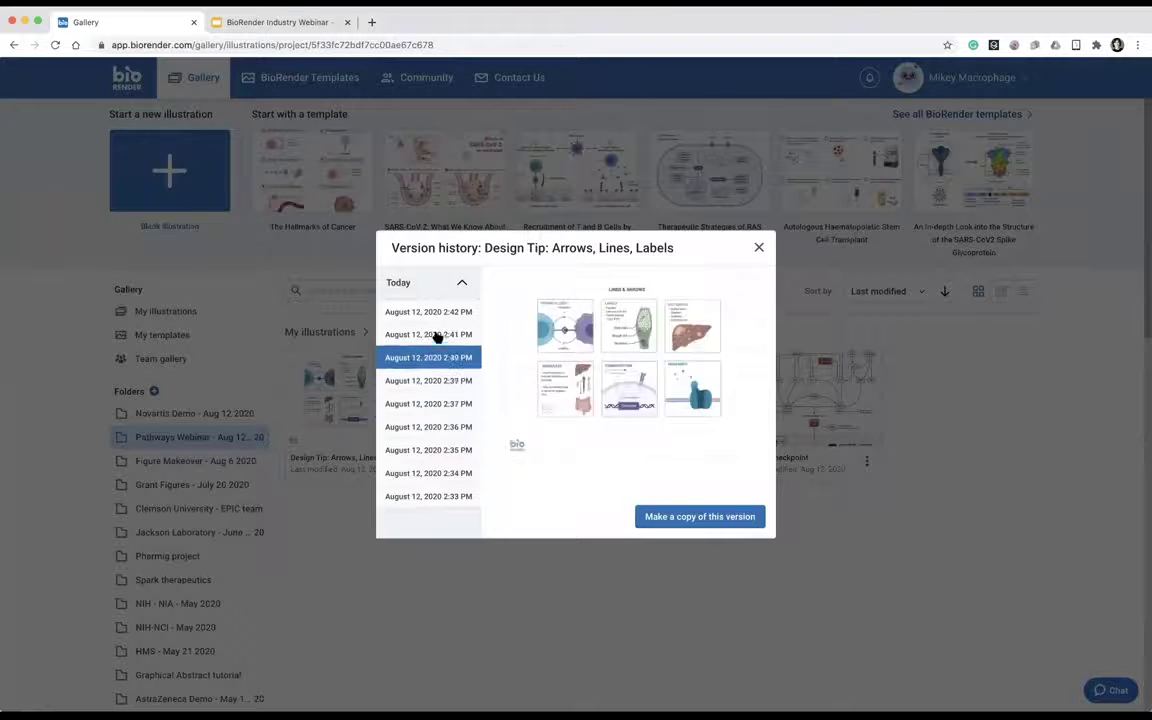
pyautogui.click(440, 335)
pyautogui.click(464, 283)
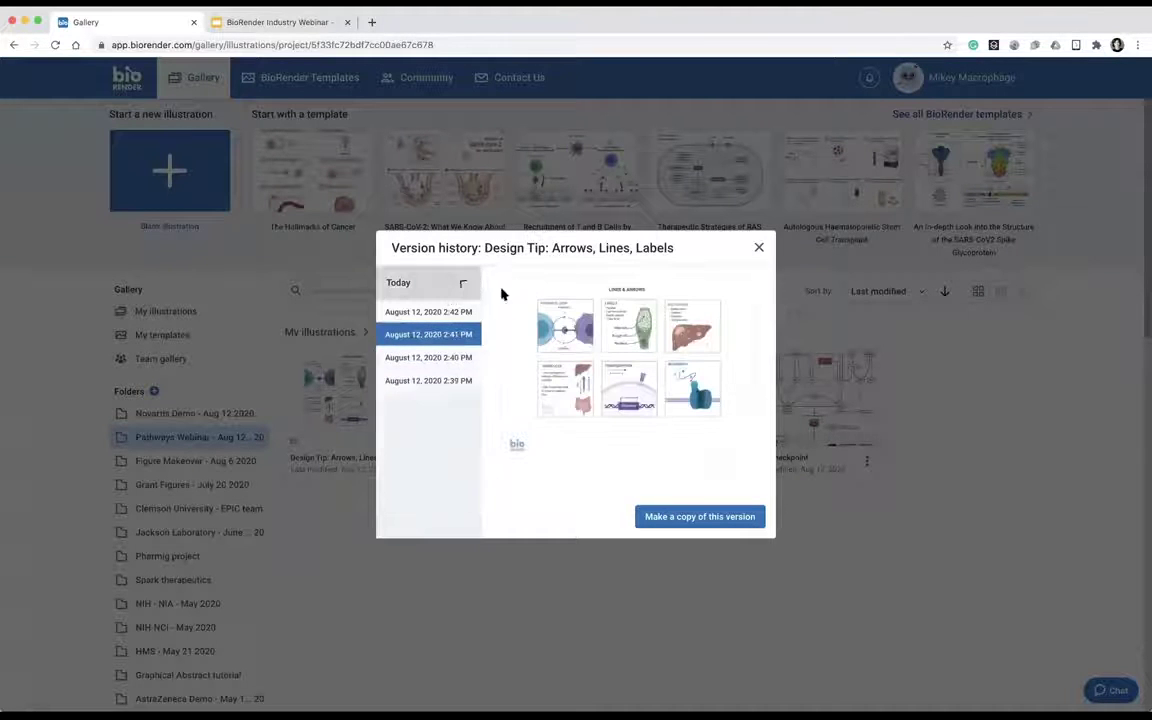
pyautogui.click(757, 248)
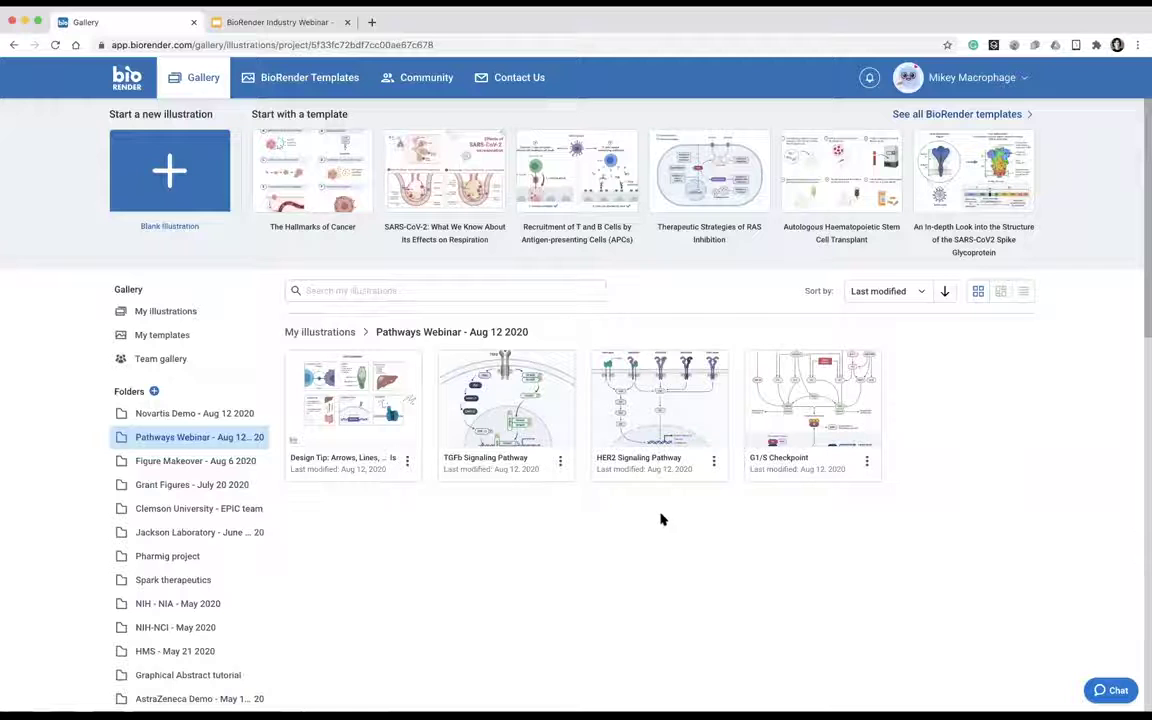
# Open the G1/S Checkpoint illustration from the gallery and select the elbow arrow running from SMAD3/4 to p16.
pyautogui.click(755, 398)
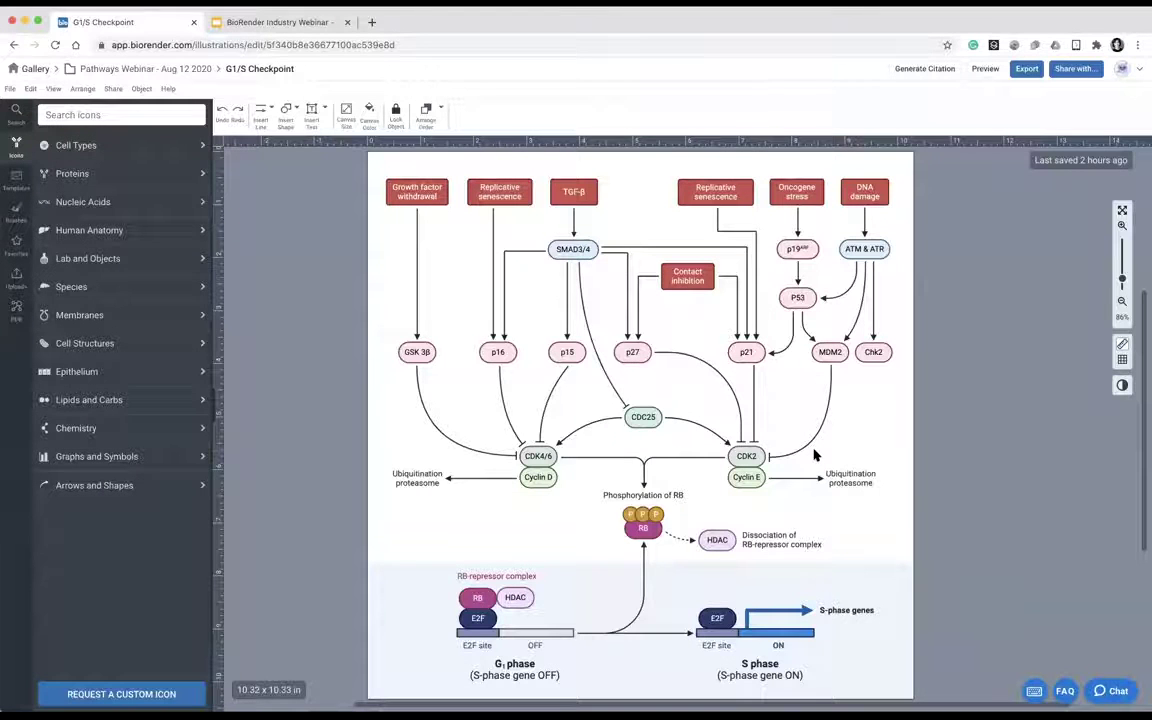
pyautogui.click(998, 413)
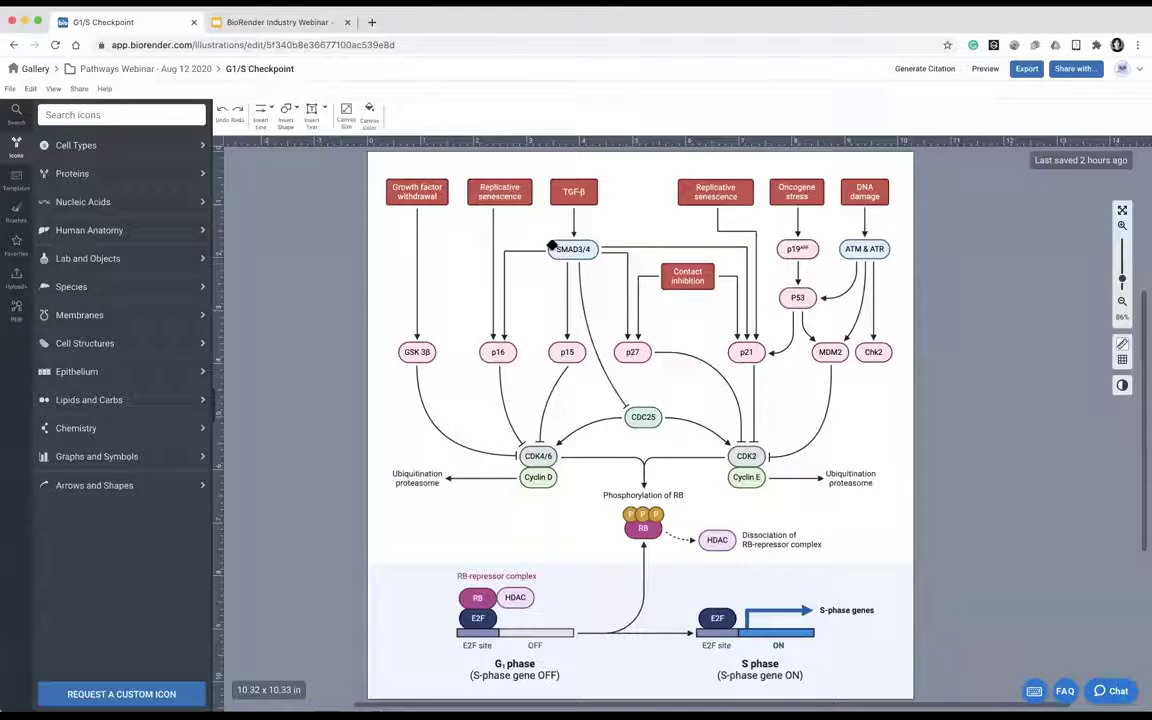
pyautogui.click(533, 254)
pyautogui.click(337, 271)
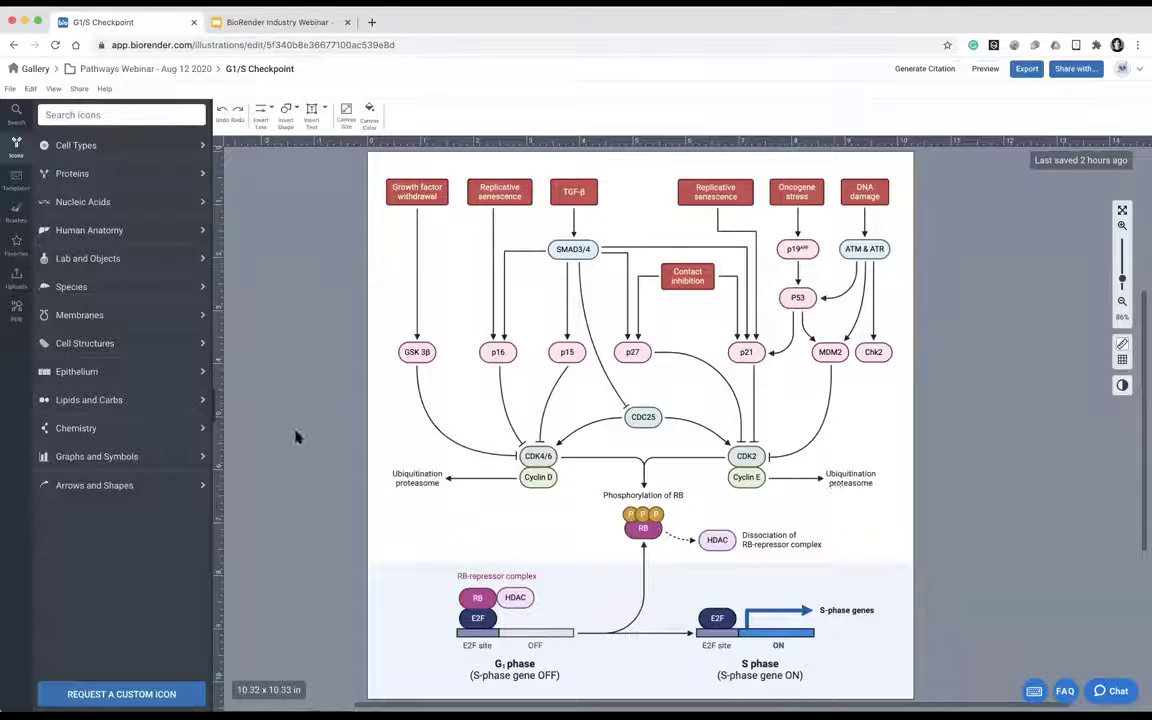
pyautogui.click(524, 254)
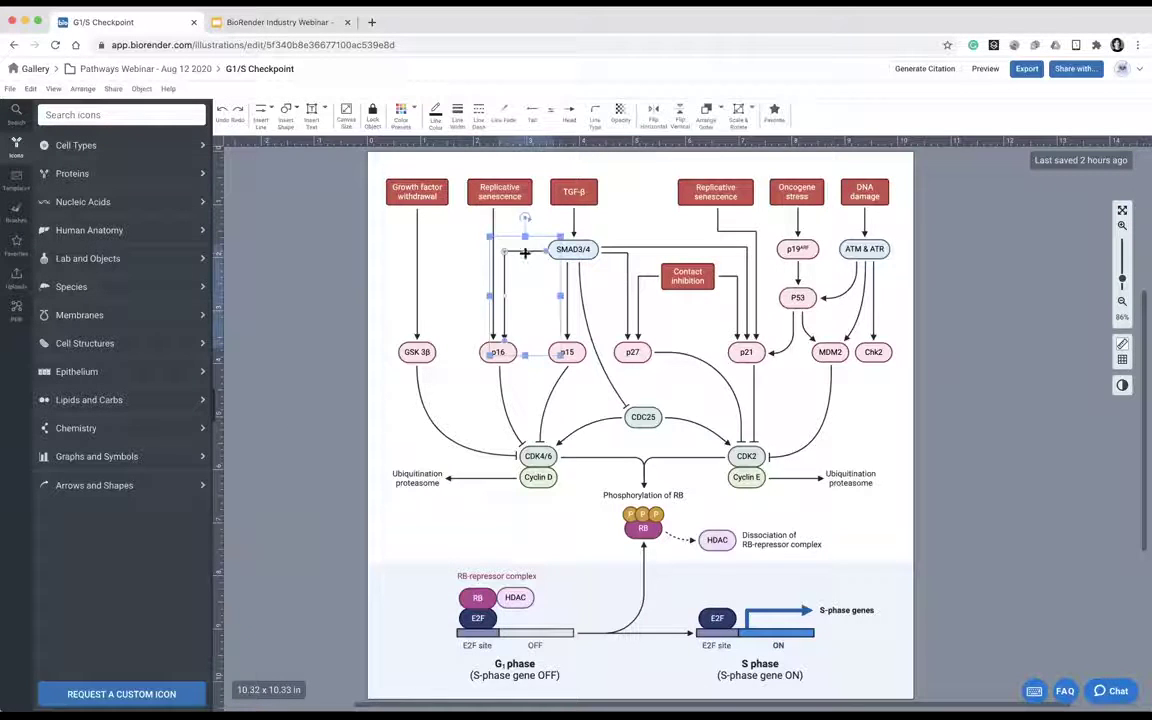
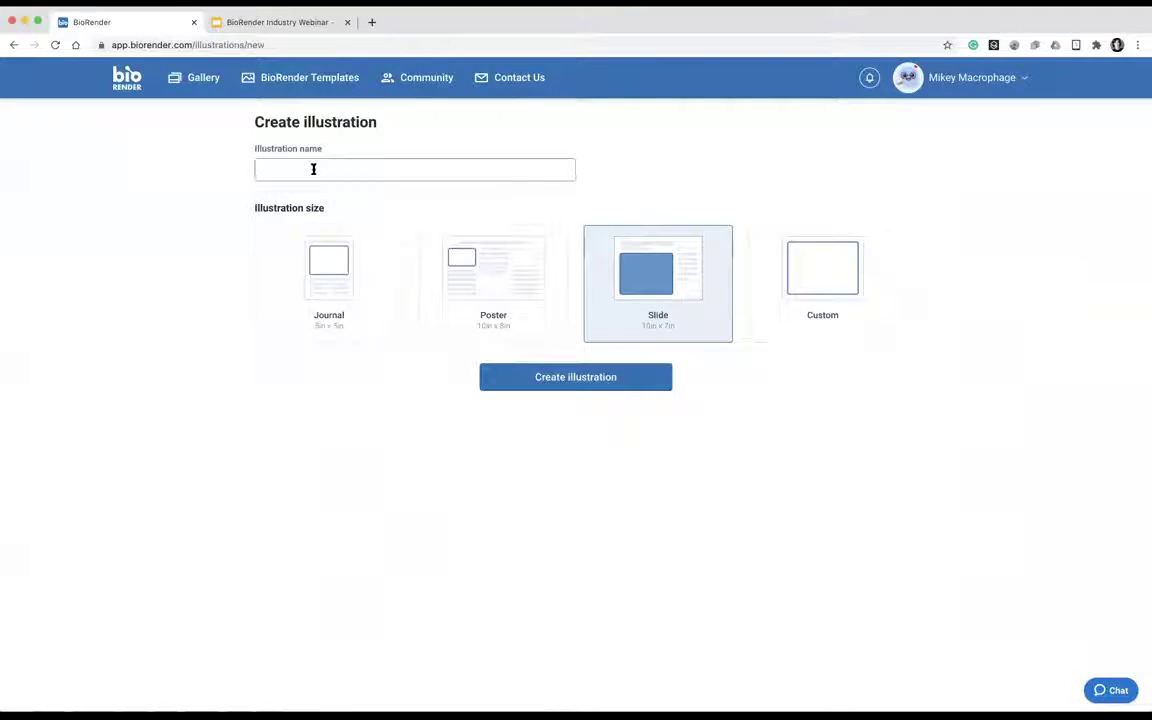
# Create the slide-sized illustration "My first figure!" and search the icon library for "membrane".
pyautogui.click(513, 380)
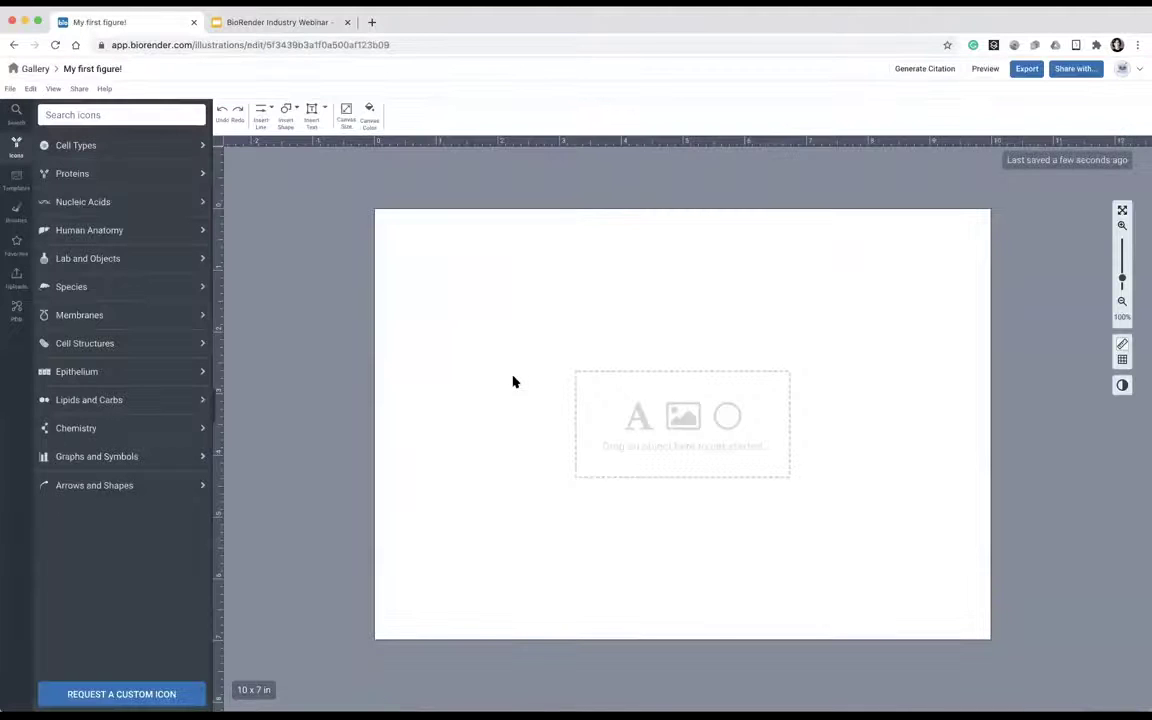
pyautogui.click(99, 114)
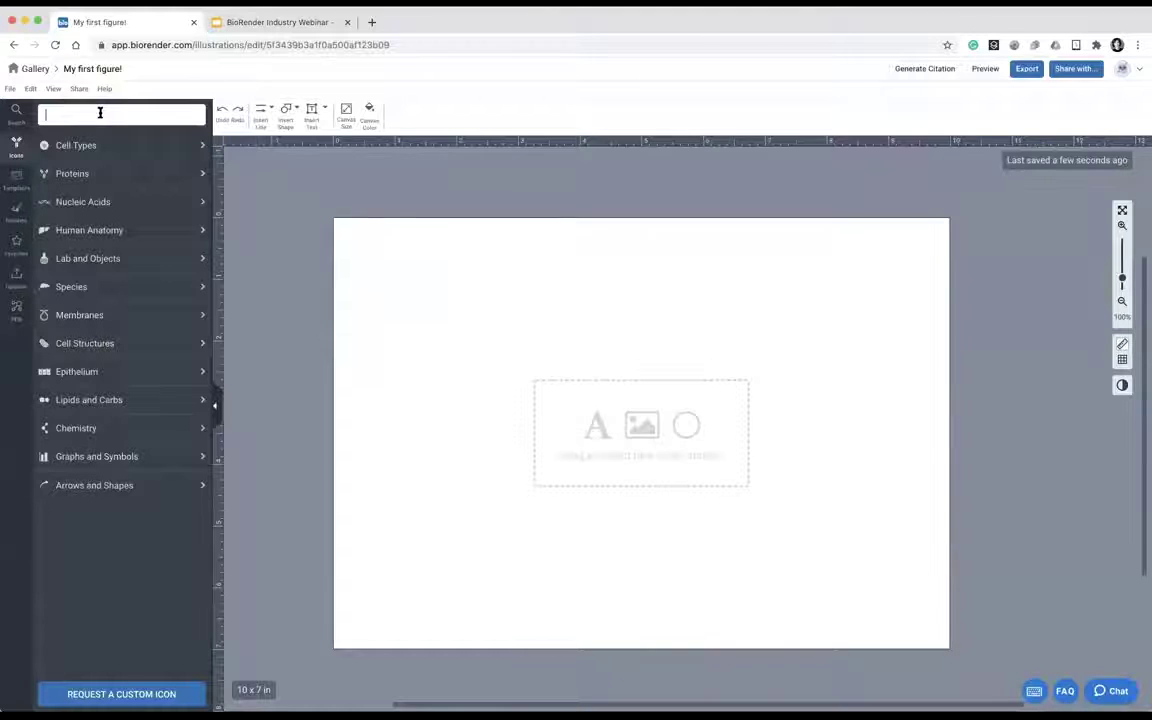
pyautogui.write('membrane')
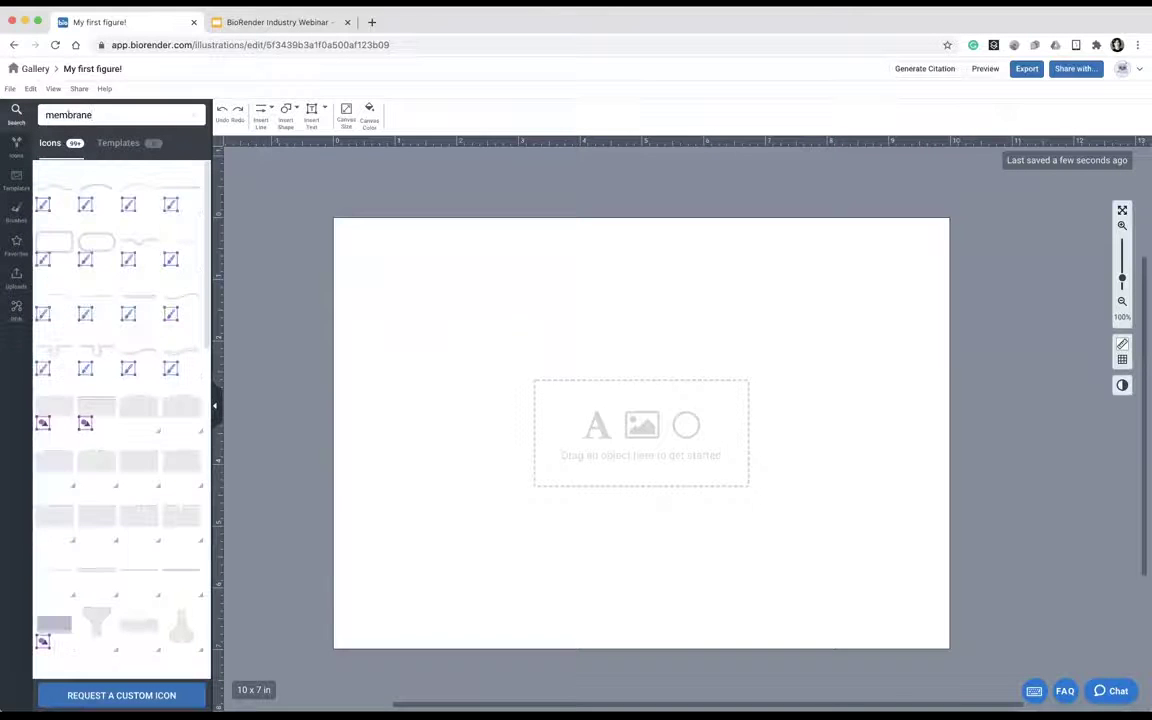
# Place the "Membrane (phospholipid bilayer, medium, filled)" icon on the canvas and enlarge it to span the full width.
pyautogui.moveTo(155, 360)
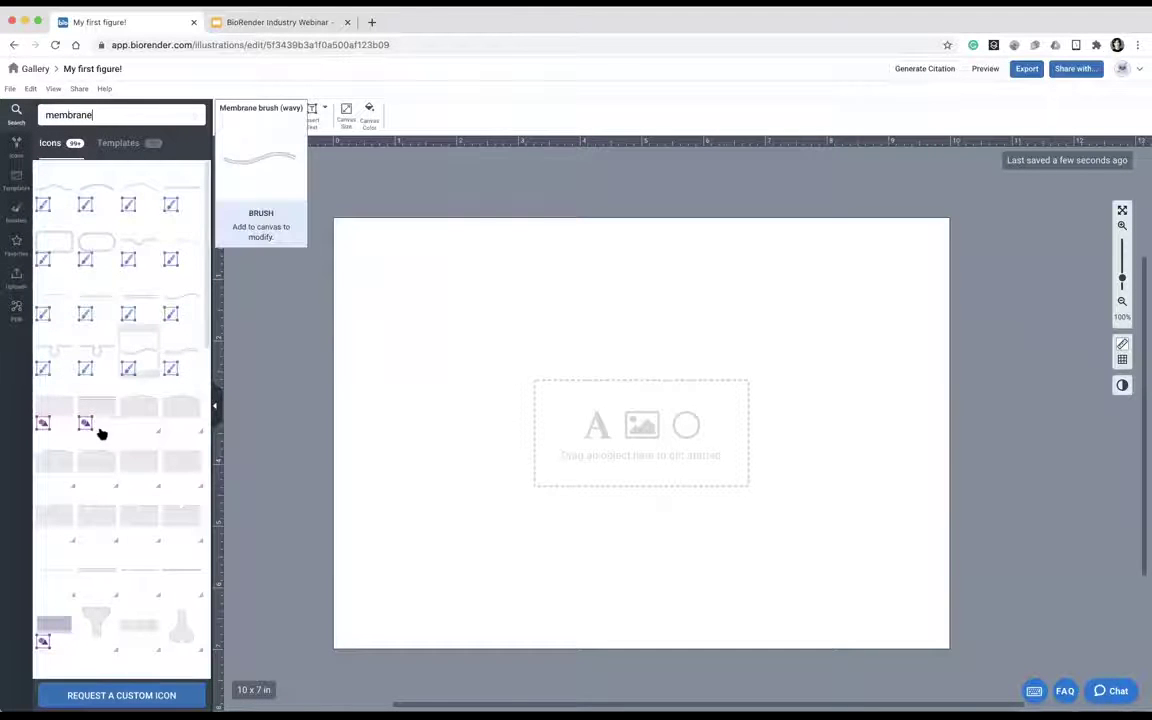
pyautogui.moveTo(51, 420)
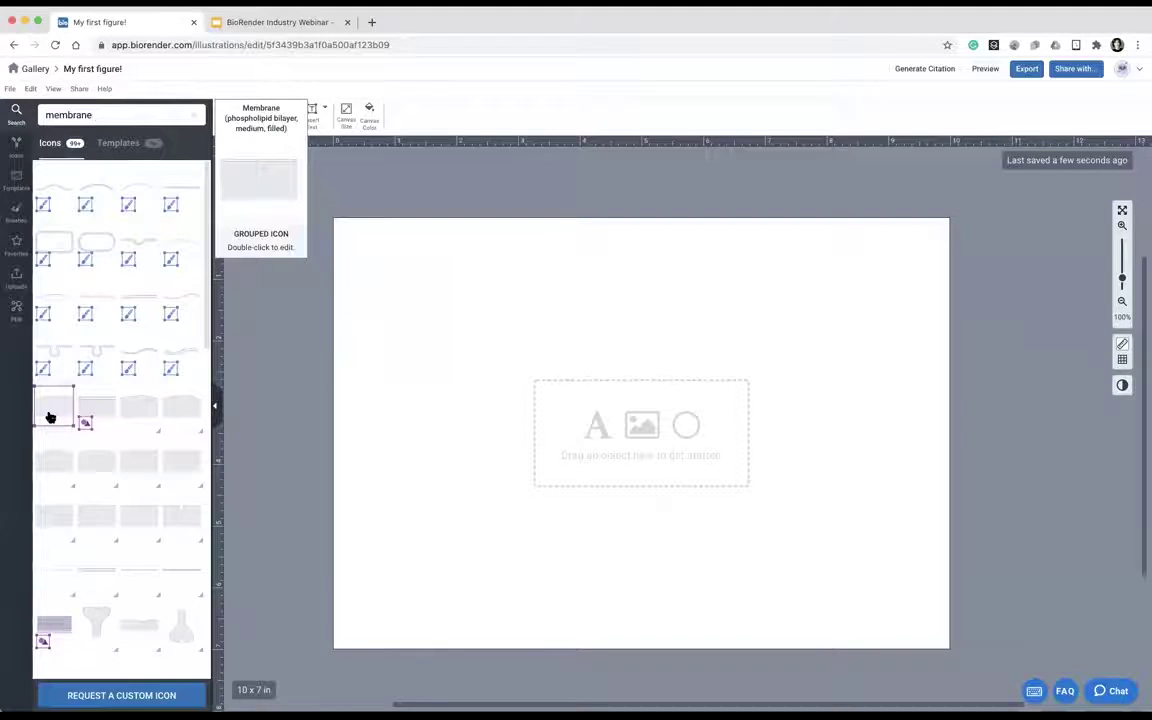
pyautogui.moveTo(49, 413); pyautogui.dragTo(465, 577)
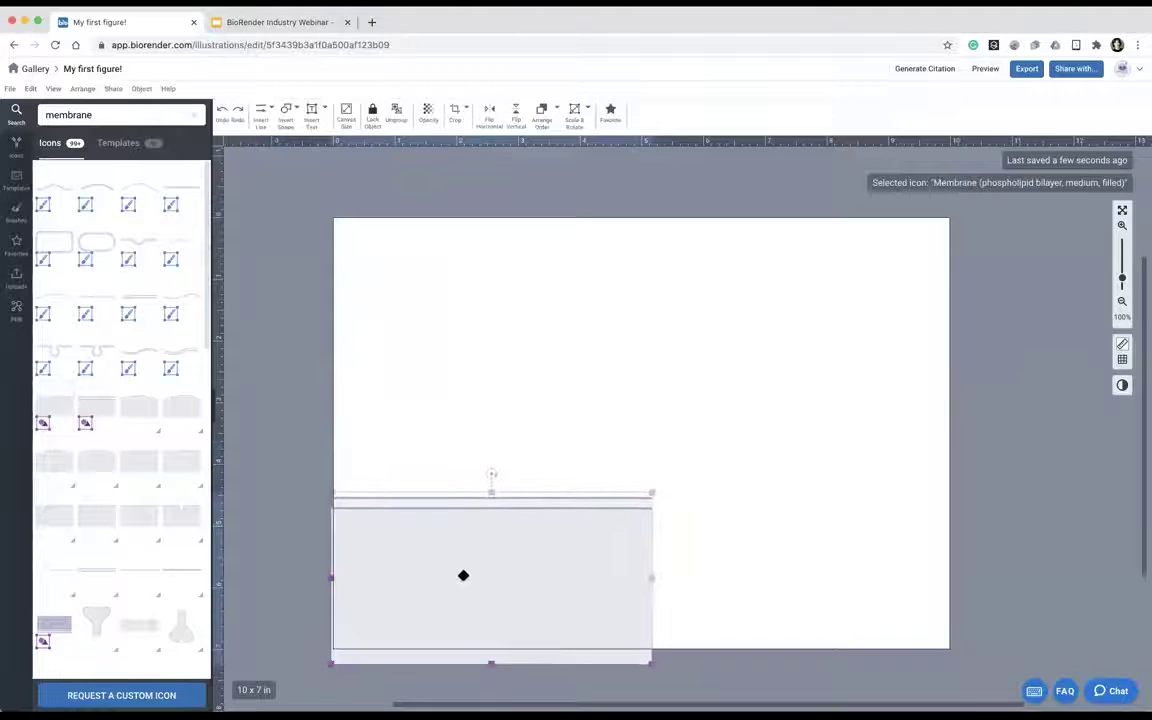
pyautogui.moveTo(653, 492); pyautogui.dragTo(768, 467)
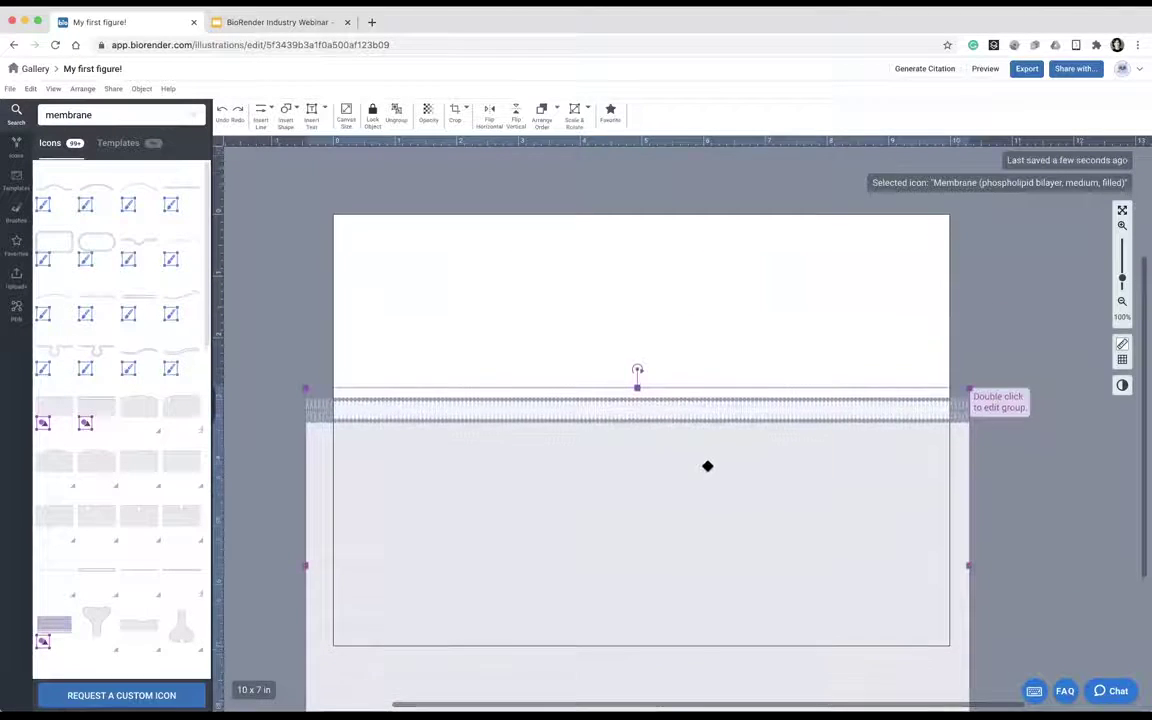
# Centre the filled membrane horizontally on the canvas so it overhangs both side edges.
pyautogui.scroll(-2, 597, 508)
pyautogui.click(267, 526)
pyautogui.moveTo(551, 437); pyautogui.dragTo(561, 447)
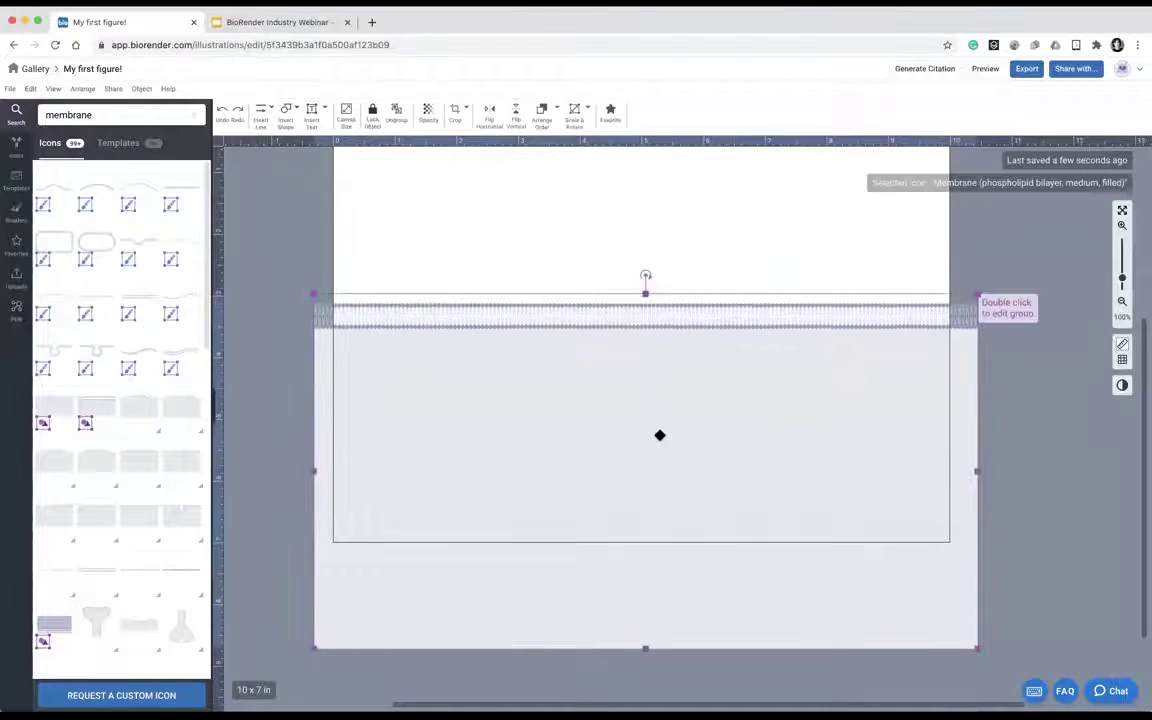
pyautogui.moveTo(681, 331); pyautogui.dragTo(670, 342)
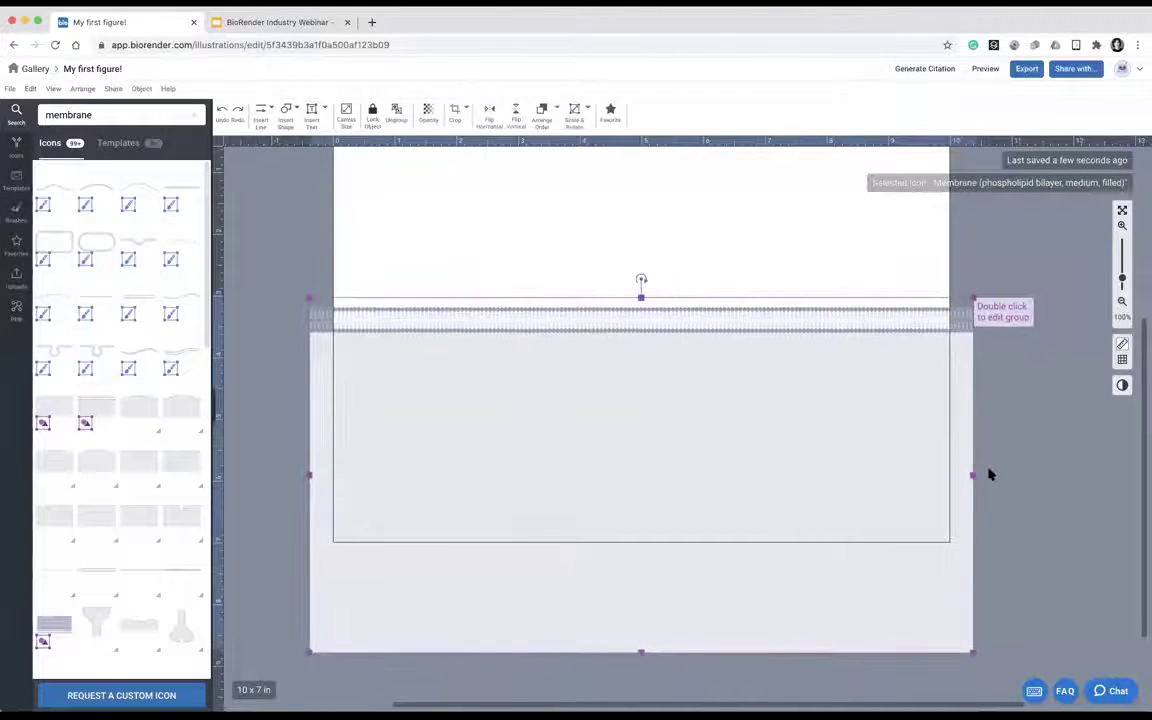
pyautogui.scroll(1, 987, 469)
pyautogui.moveTo(694, 424); pyautogui.dragTo(704, 457)
# Shorten the fill rectangle inside the membrane group to just below the canvas edge and shift the group slightly lower.
pyautogui.doubleClick(703, 457)
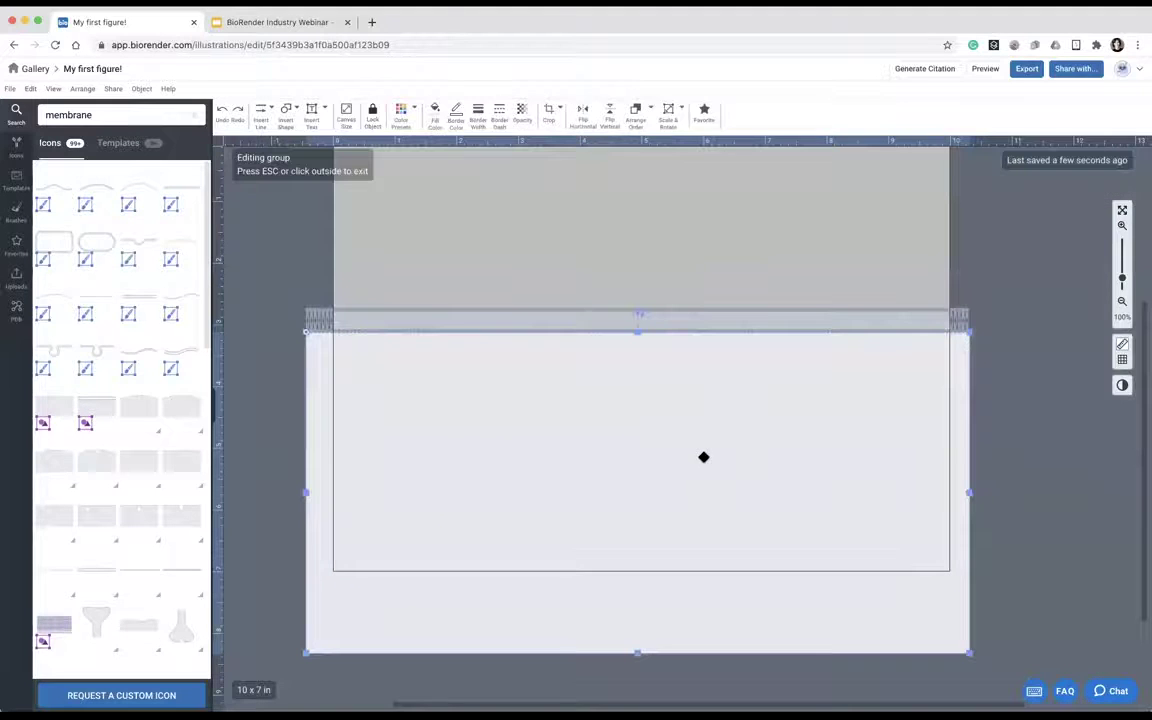
pyautogui.click(568, 327)
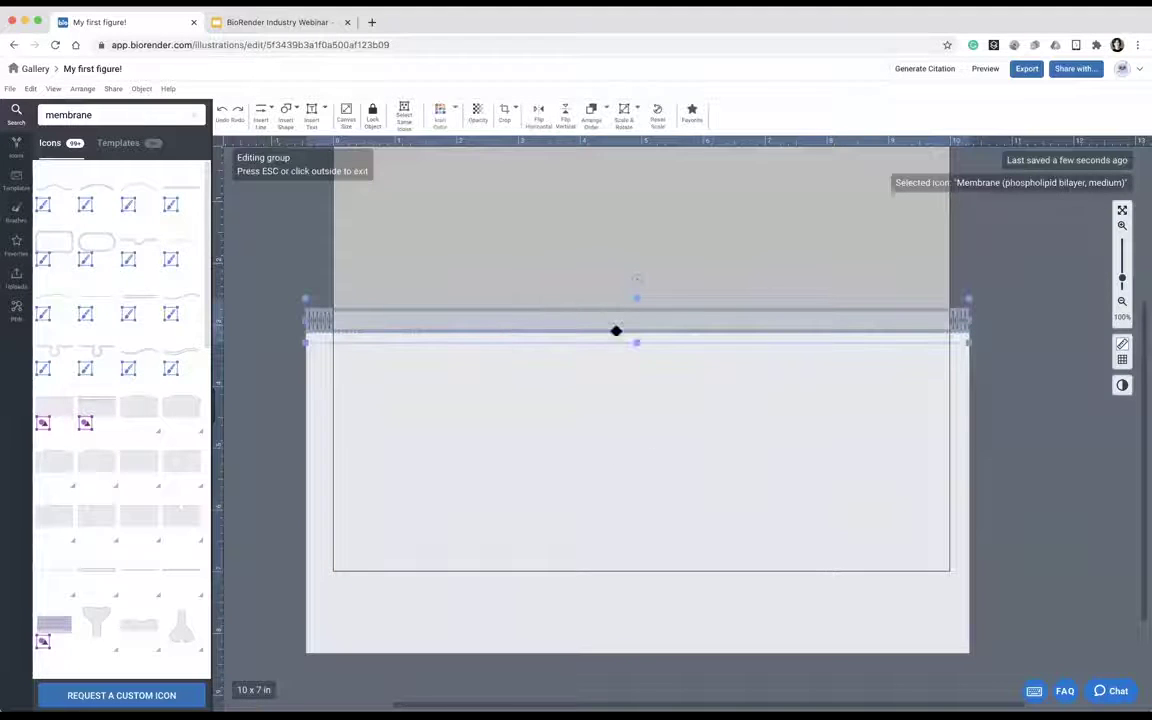
pyautogui.click(648, 450)
pyautogui.moveTo(639, 655); pyautogui.dragTo(641, 582)
pyautogui.click(640, 660)
pyautogui.moveTo(608, 482); pyautogui.dragTo(611, 491)
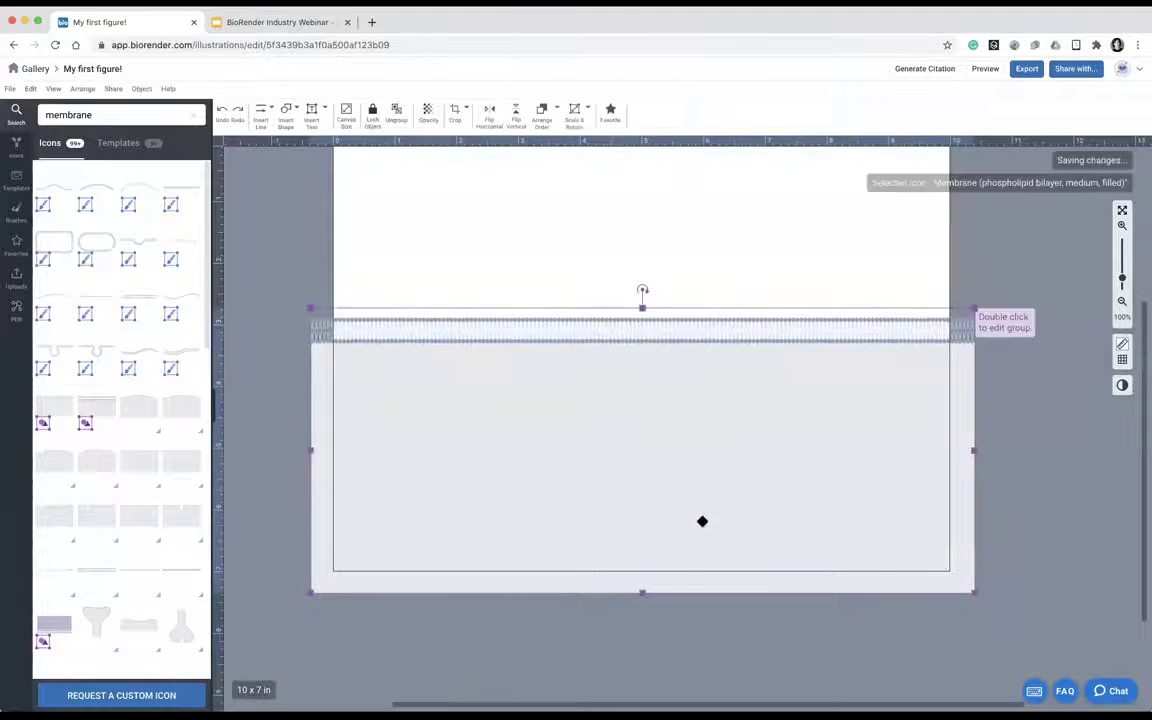
pyautogui.scroll(2, 698, 520)
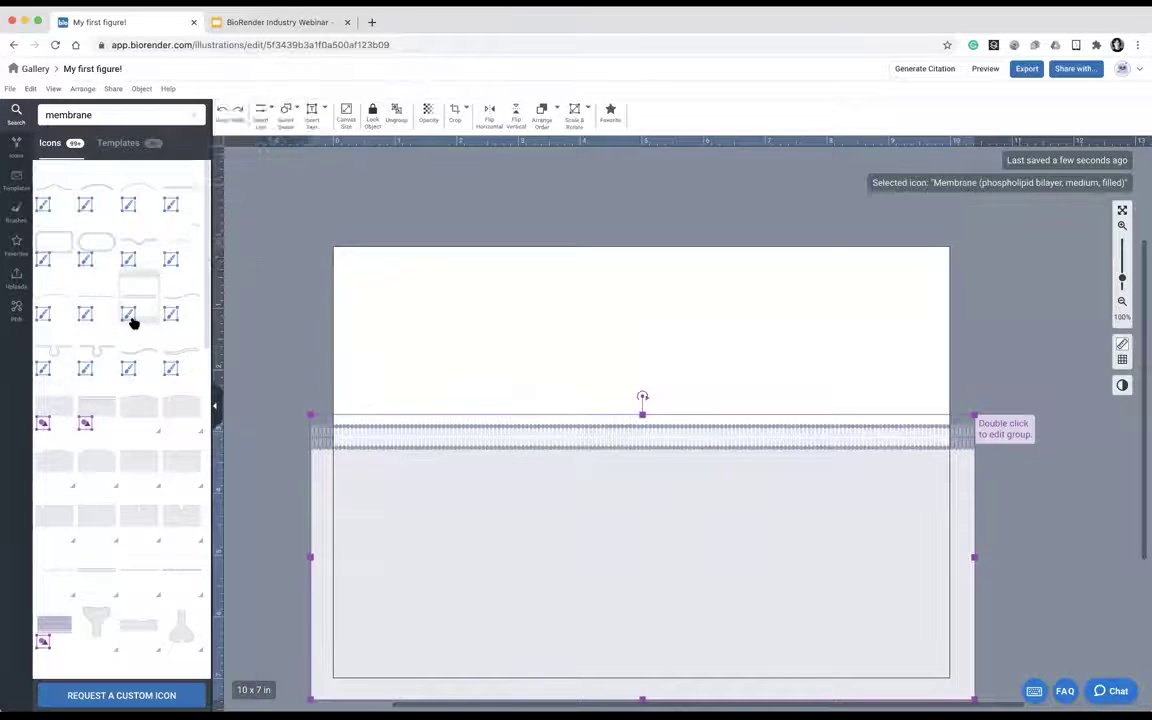
# Add a straight phospholipid bilayer brush above the filled membrane, stretch it across the canvas and bend its middle downward.
pyautogui.moveTo(131, 321)
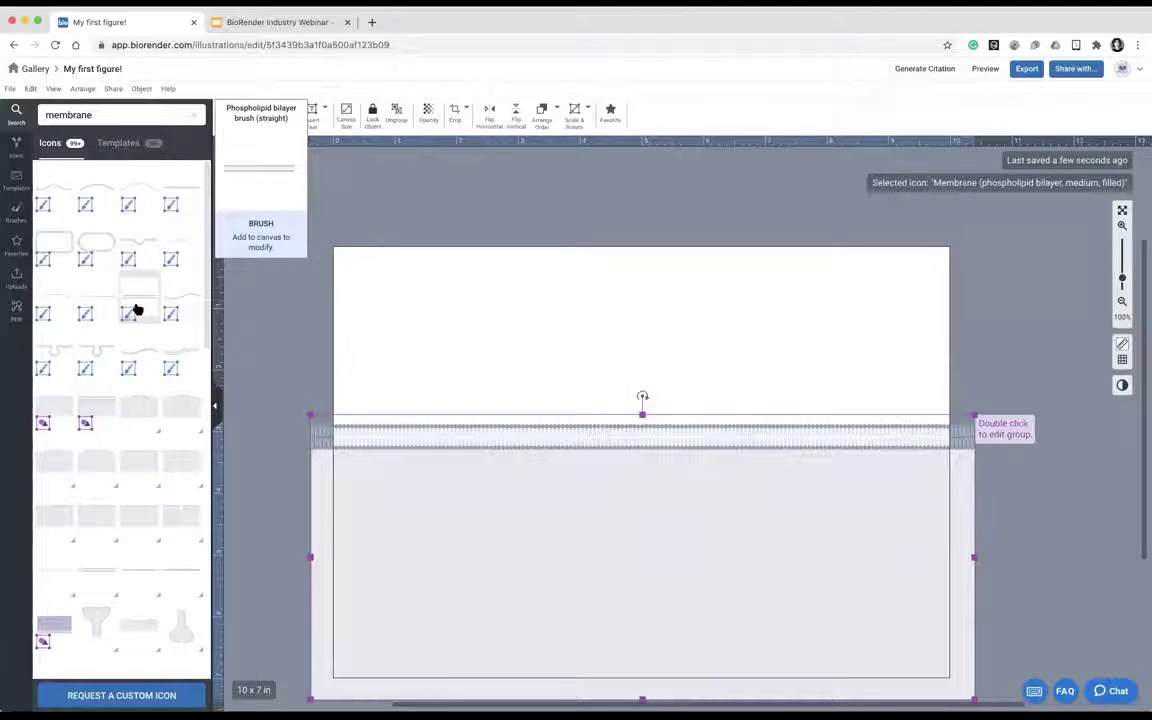
pyautogui.moveTo(370, 329)
pyautogui.mouseDown()
pyautogui.moveTo(449, 344)
pyautogui.moveTo(437, 345)
pyautogui.mouseUp()
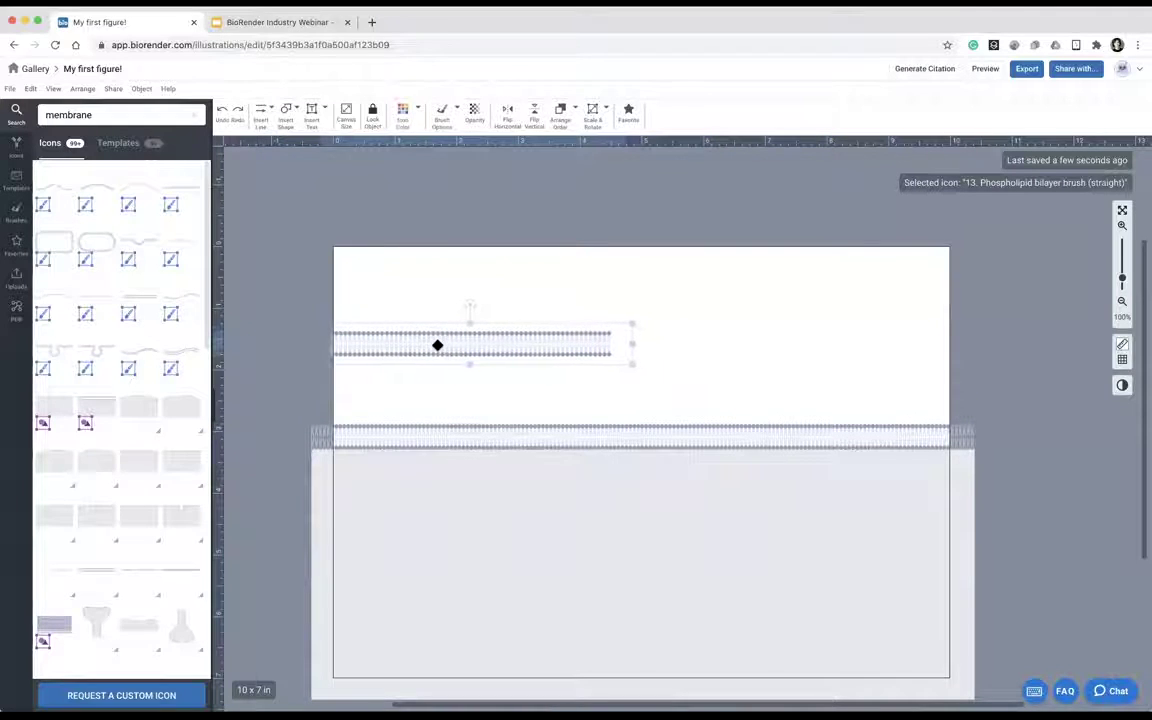
pyautogui.moveTo(611, 344); pyautogui.dragTo(954, 344)
pyautogui.moveTo(643, 342)
pyautogui.mouseDown()
pyautogui.moveTo(643, 432)
pyautogui.moveTo(647, 196)
pyautogui.moveTo(635, 391)
pyautogui.mouseUp()
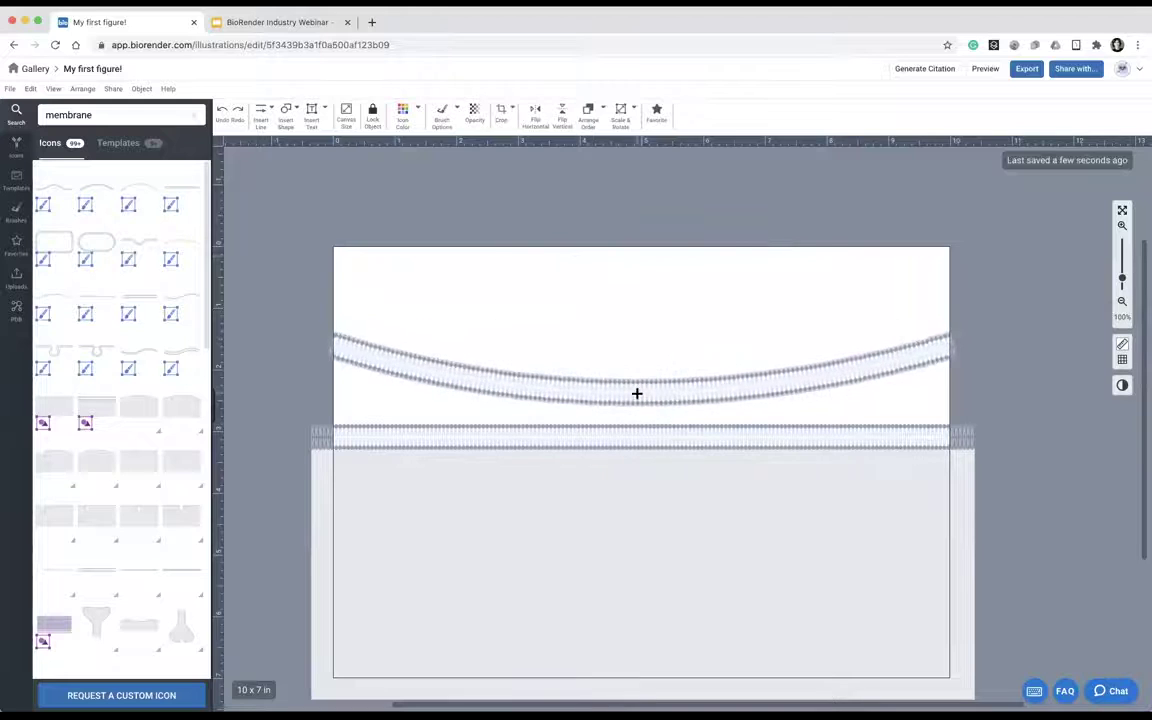
# Move the curved phospholipid bilayer higher above the filled membrane.
pyautogui.click(753, 355)
pyautogui.moveTo(753, 386)
pyautogui.mouseDown()
pyautogui.moveTo(753, 342)
pyautogui.moveTo(736, 359)
pyautogui.mouseUp()
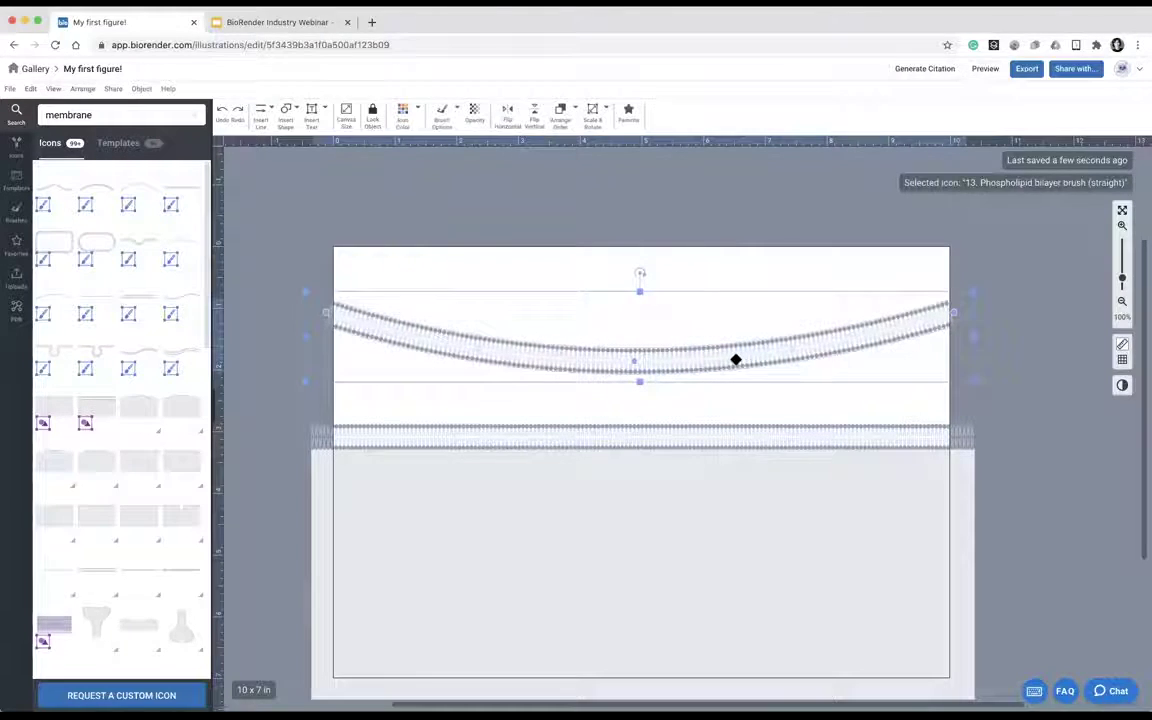
pyautogui.moveTo(709, 366)
pyautogui.mouseDown()
pyautogui.moveTo(699, 365)
pyautogui.moveTo(709, 366)
pyautogui.mouseUp()
pyautogui.moveTo(699, 354)
pyautogui.mouseDown()
pyautogui.moveTo(699, 337)
pyautogui.moveTo(707, 347)
pyautogui.mouseUp()
# Recolor the curved phospholipid bilayer with the preset that has pink tails and dark grey heads.
pyautogui.click(415, 110)
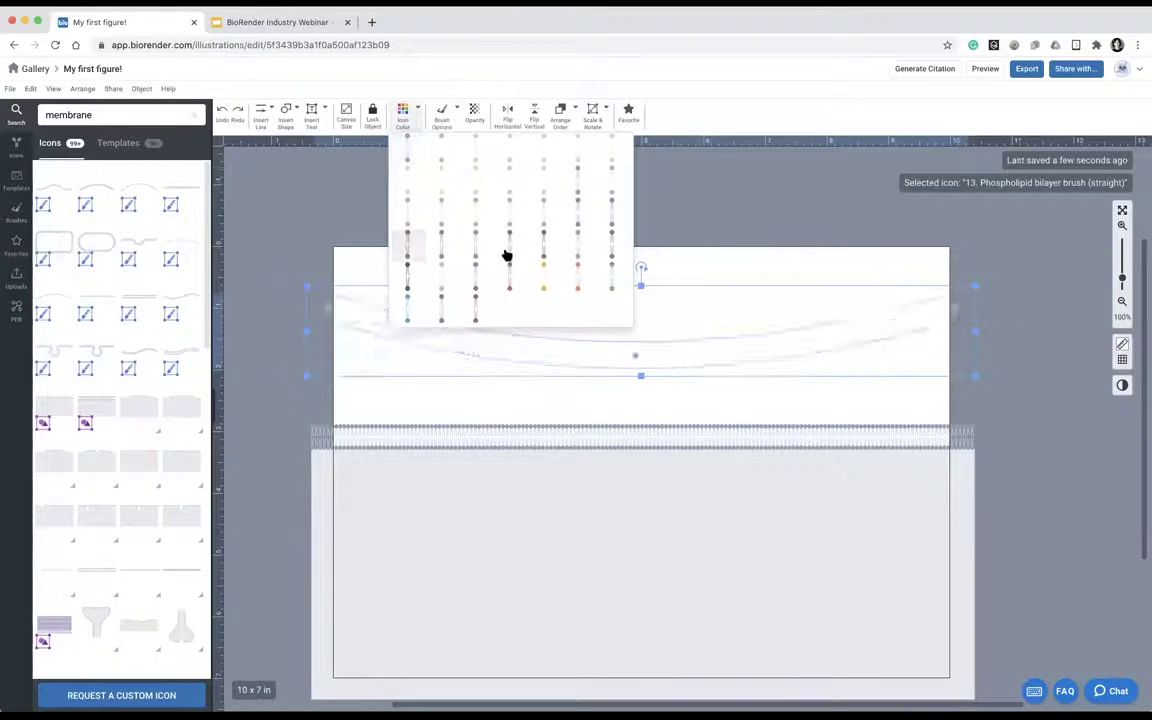
pyautogui.click(442, 250)
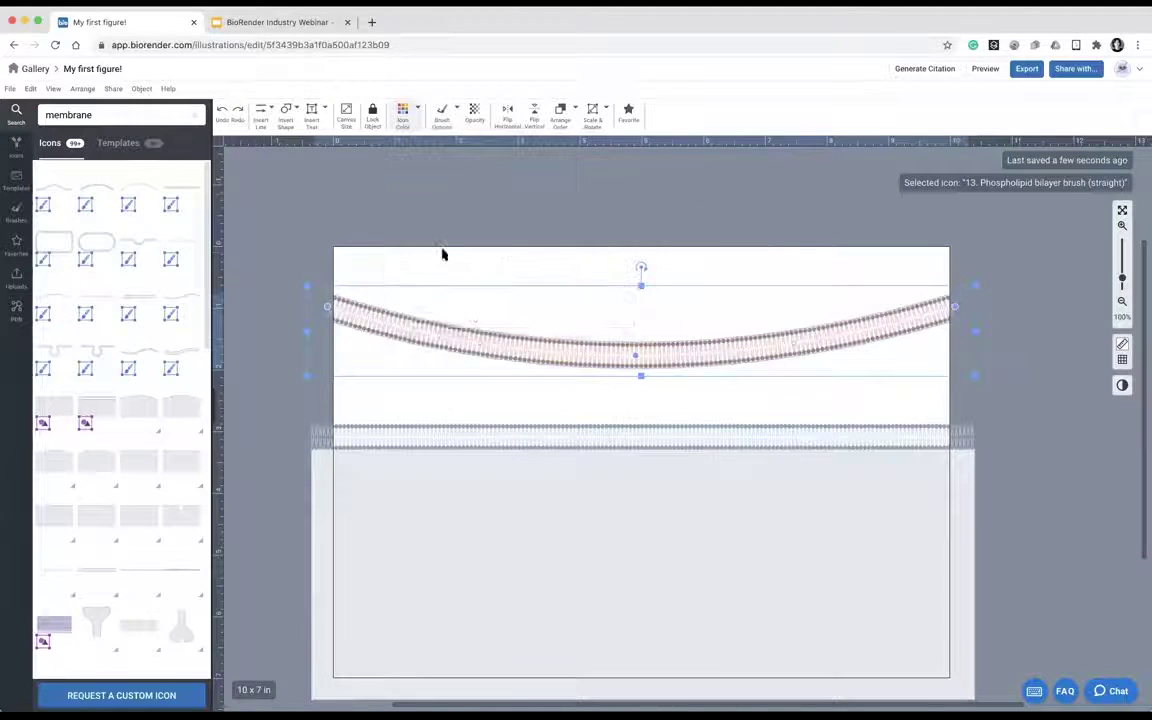
pyautogui.click(255, 376)
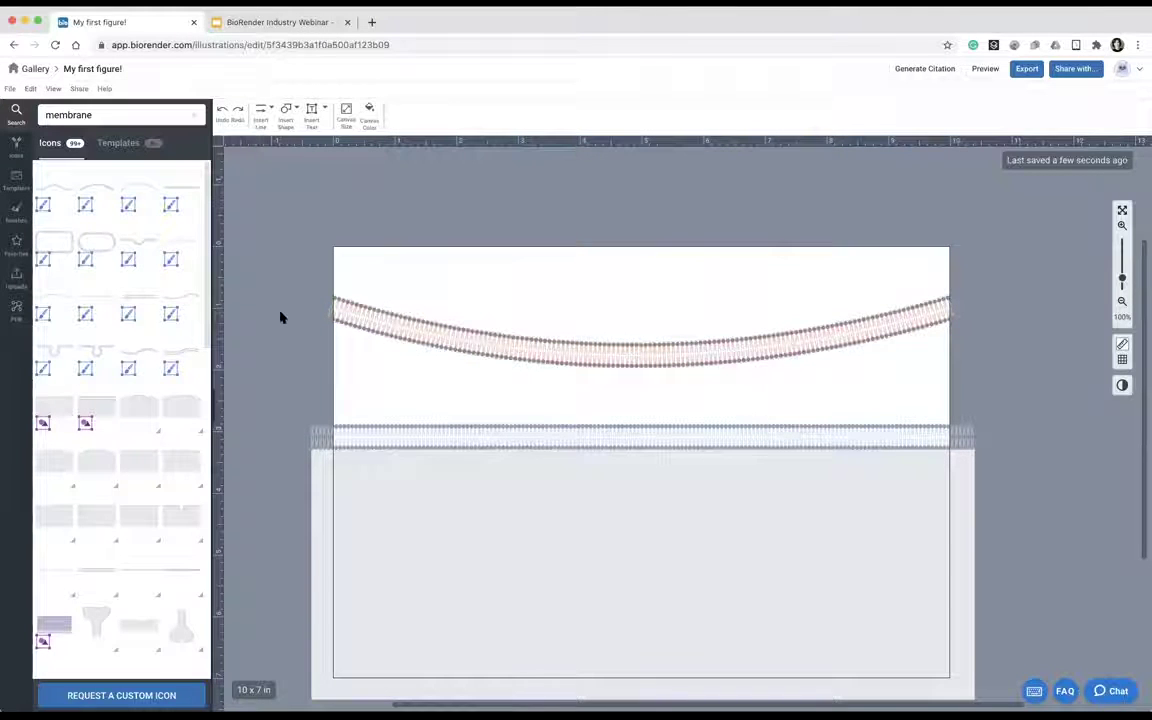
# Delete the curved phospholipid bilayer and the filled membrane from the canvas.
pyautogui.click(626, 336)
pyautogui.press('BackSpace')
pyautogui.moveTo(589, 485); pyautogui.dragTo(594, 463)
pyautogui.press('BackSpace')
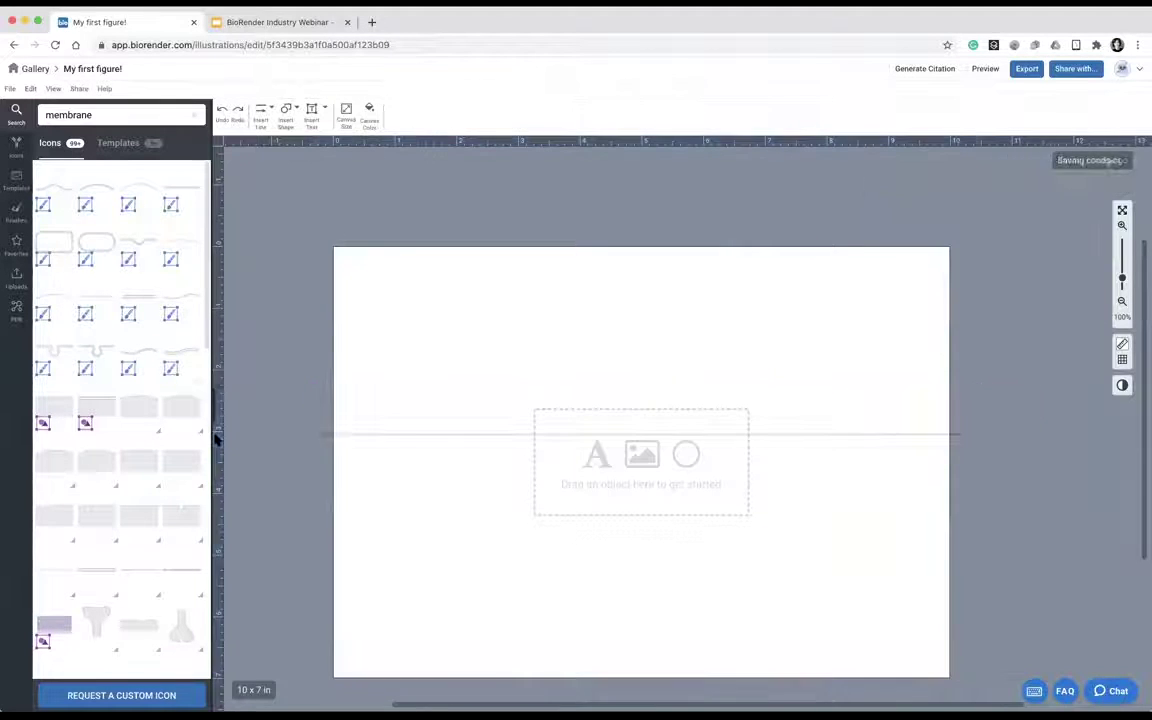
# Place the "Membrane with vesicle (stage 2, side)" icon so it spans the canvas width and fills its lower part.
pyautogui.moveTo(54, 468)
pyautogui.moveTo(419, 512); pyautogui.dragTo(905, 452)
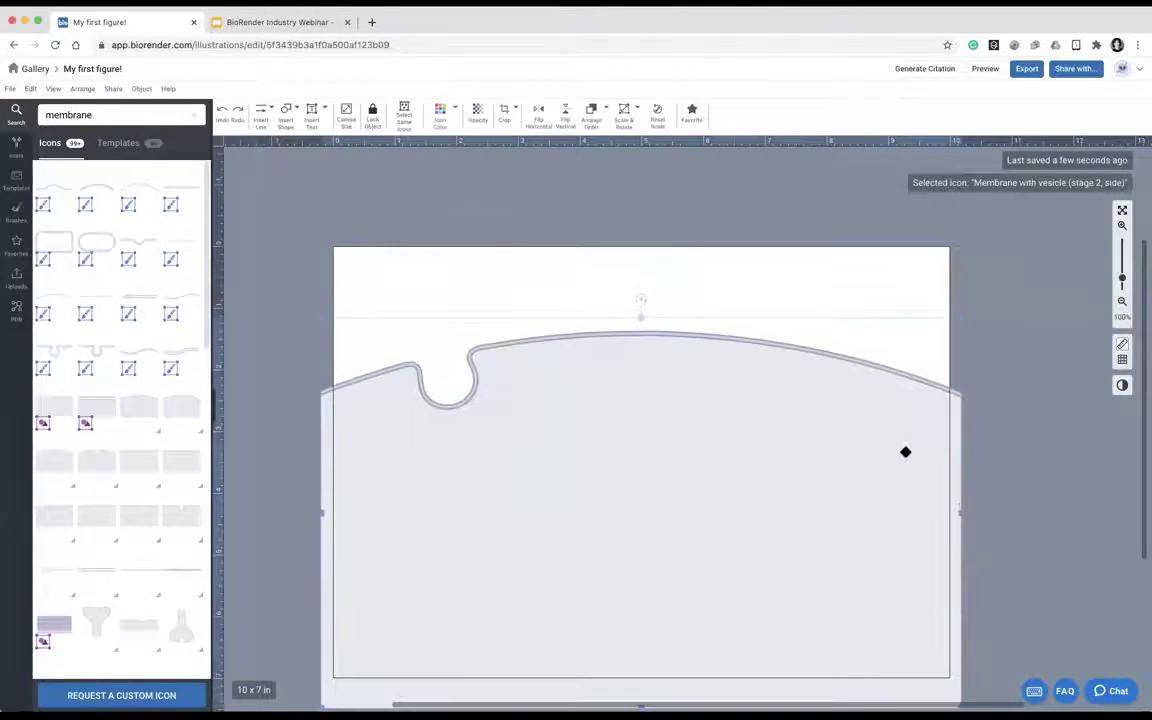
pyautogui.scroll(-5, 150, 370)
# Search the icon library for "vesicle" and place a large circular membrane brush inside the cell, below the membrane's pocket.
pyautogui.click(106, 116)
pyautogui.doubleClick(106, 116)
pyautogui.write('vesicle')
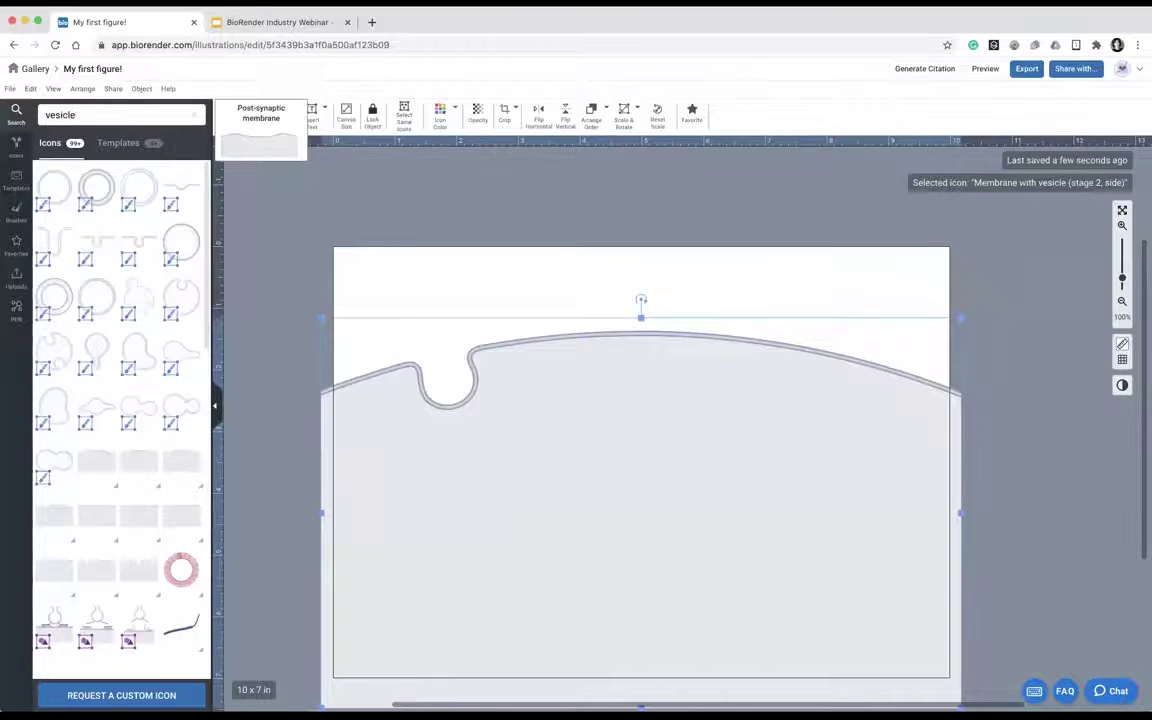
pyautogui.scroll(-3, 95, 425)
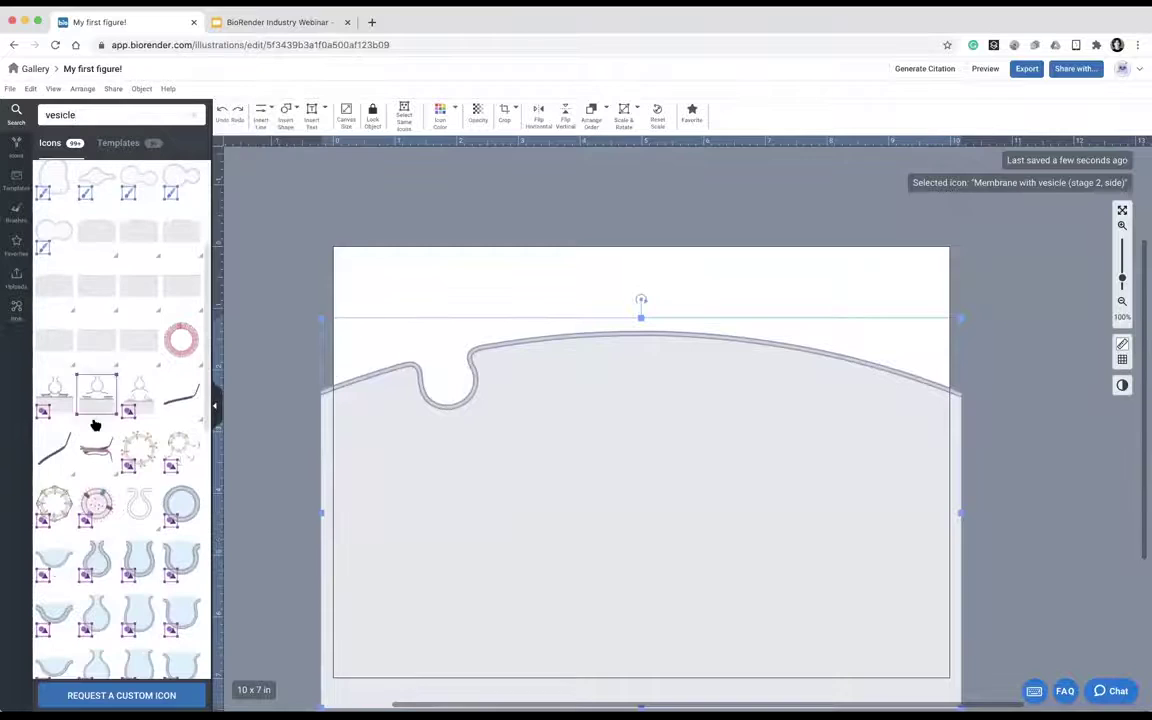
pyautogui.scroll(3, 94, 412)
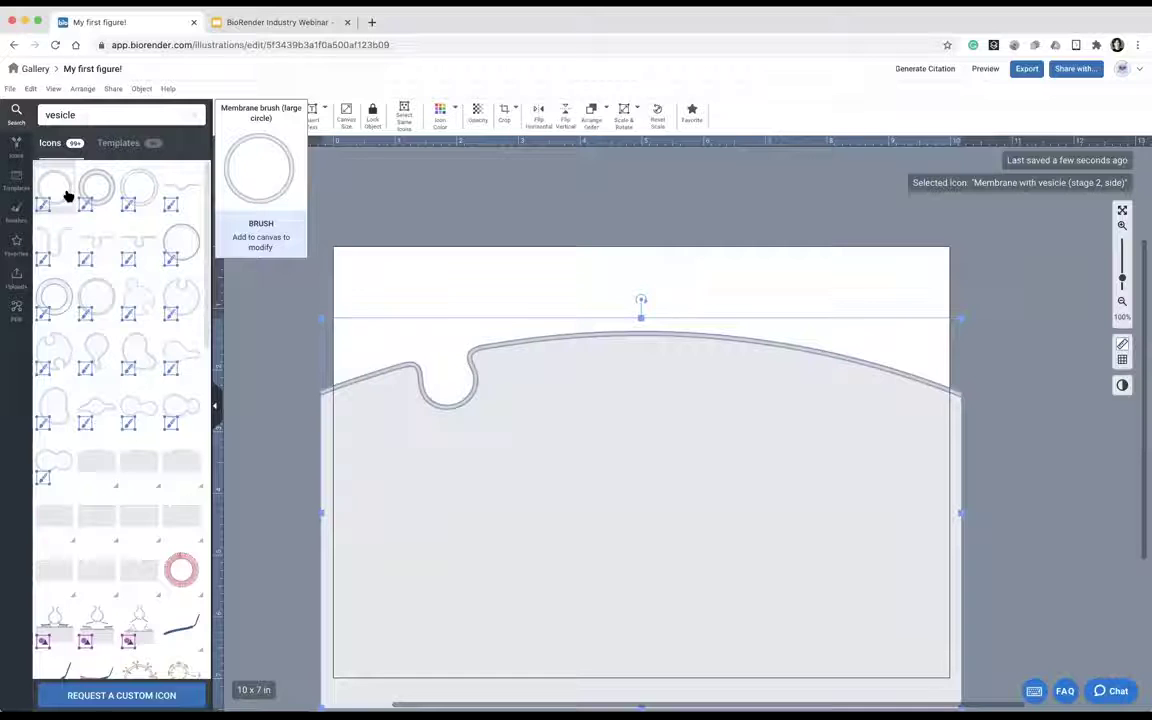
pyautogui.moveTo(375, 369); pyautogui.dragTo(427, 481)
pyautogui.moveTo(497, 432)
pyautogui.mouseDown()
pyautogui.moveTo(545, 470)
pyautogui.moveTo(541, 481)
pyautogui.mouseUp()
# Add a smaller white-filled circular vesicle near the middle of the cell and move the large circular membrane slightly lower.
pyautogui.moveTo(83, 346)
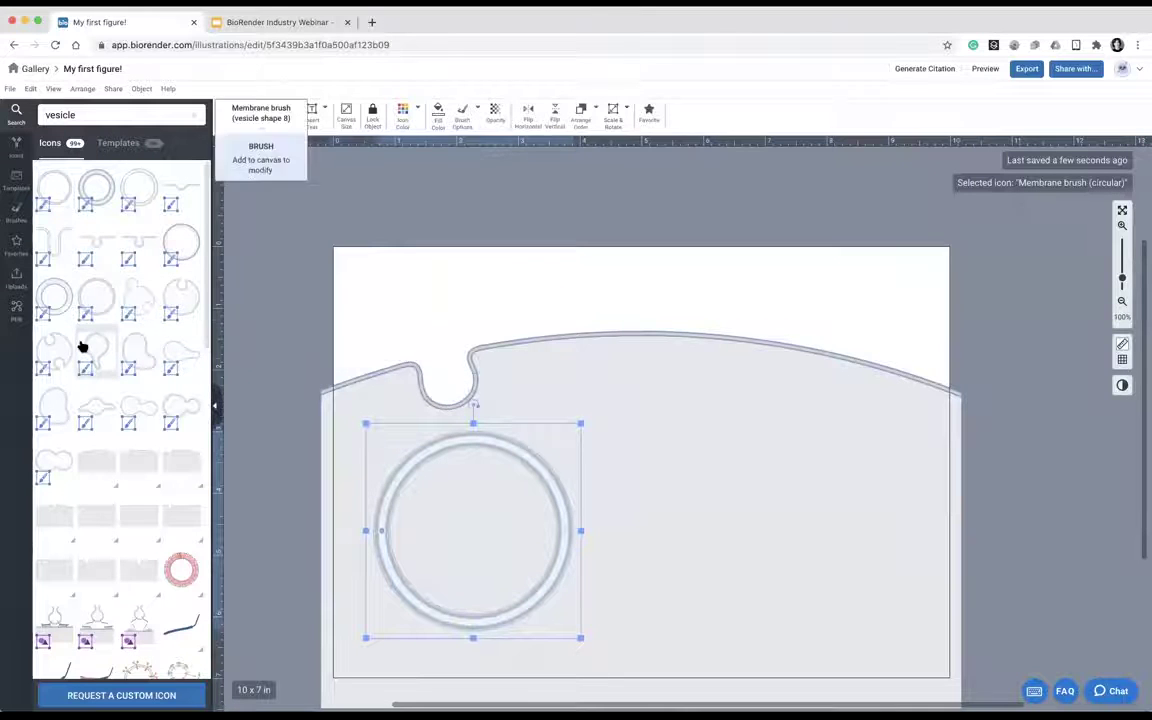
pyautogui.moveTo(132, 327)
pyautogui.moveTo(666, 467); pyautogui.dragTo(664, 462)
pyautogui.moveTo(539, 489); pyautogui.dragTo(542, 504)
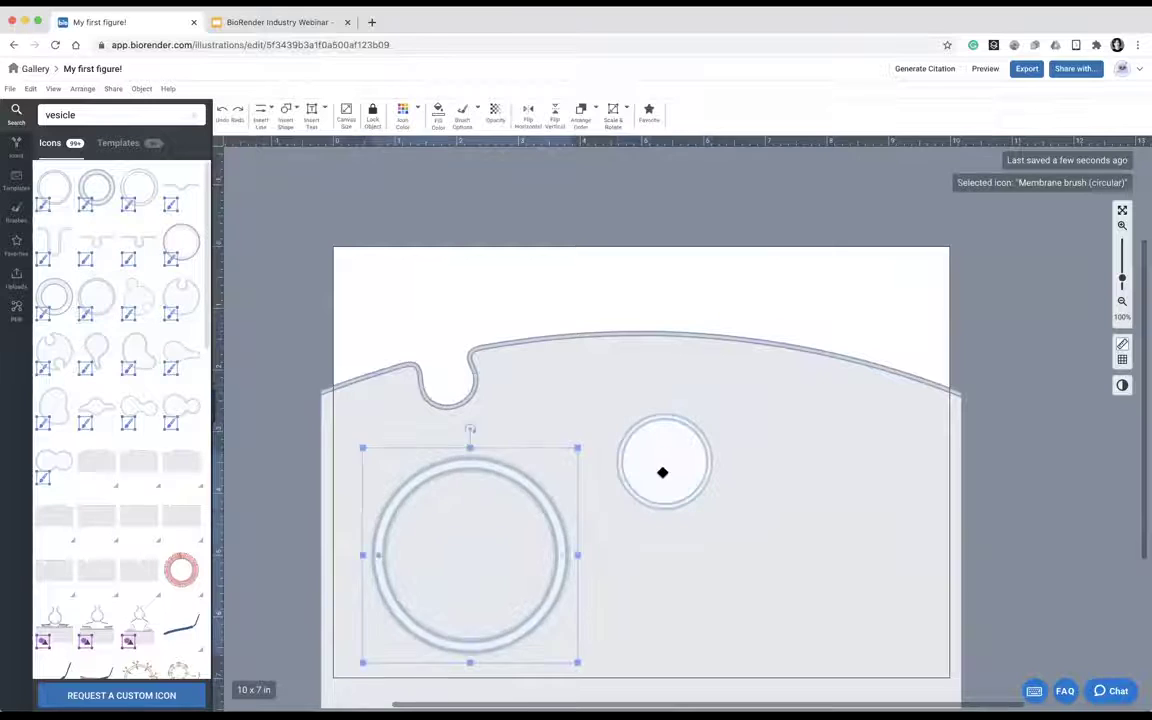
# Delete the large circular membrane and move the small white-filled vesicle into its place, just below the membrane's pocket.
pyautogui.press('Delete')
pyautogui.moveTo(686, 422); pyautogui.dragTo(468, 485)
pyautogui.moveTo(481, 566); pyautogui.dragTo(475, 559)
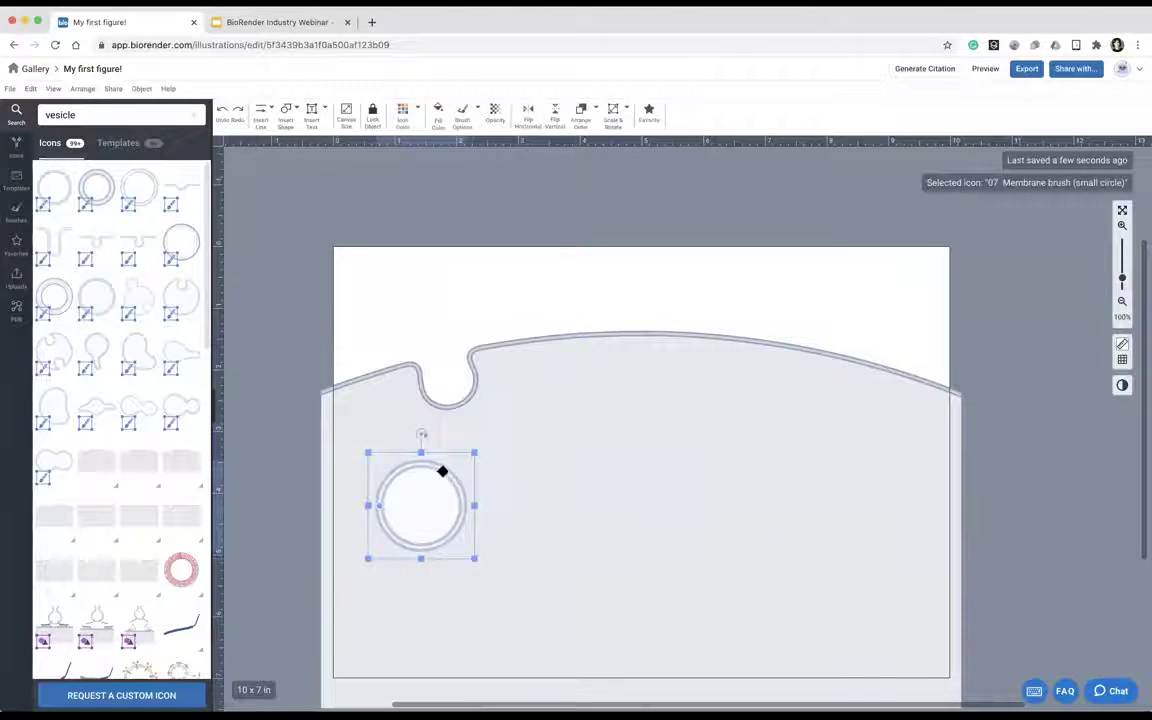
pyautogui.moveTo(442, 471); pyautogui.dragTo(450, 470)
pyautogui.click(437, 293)
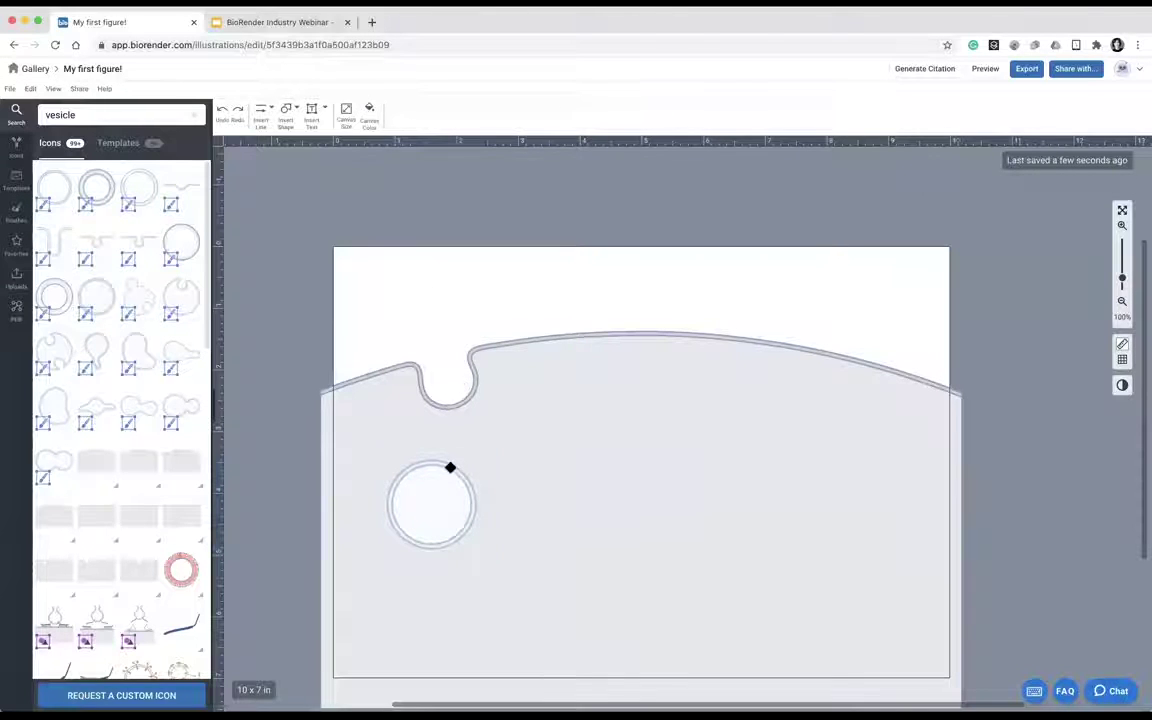
# Recolor the round vesicle blue-grey to match the cell membrane, shrink it slightly and center it under the pocket.
pyautogui.click(450, 467)
pyautogui.click(403, 111)
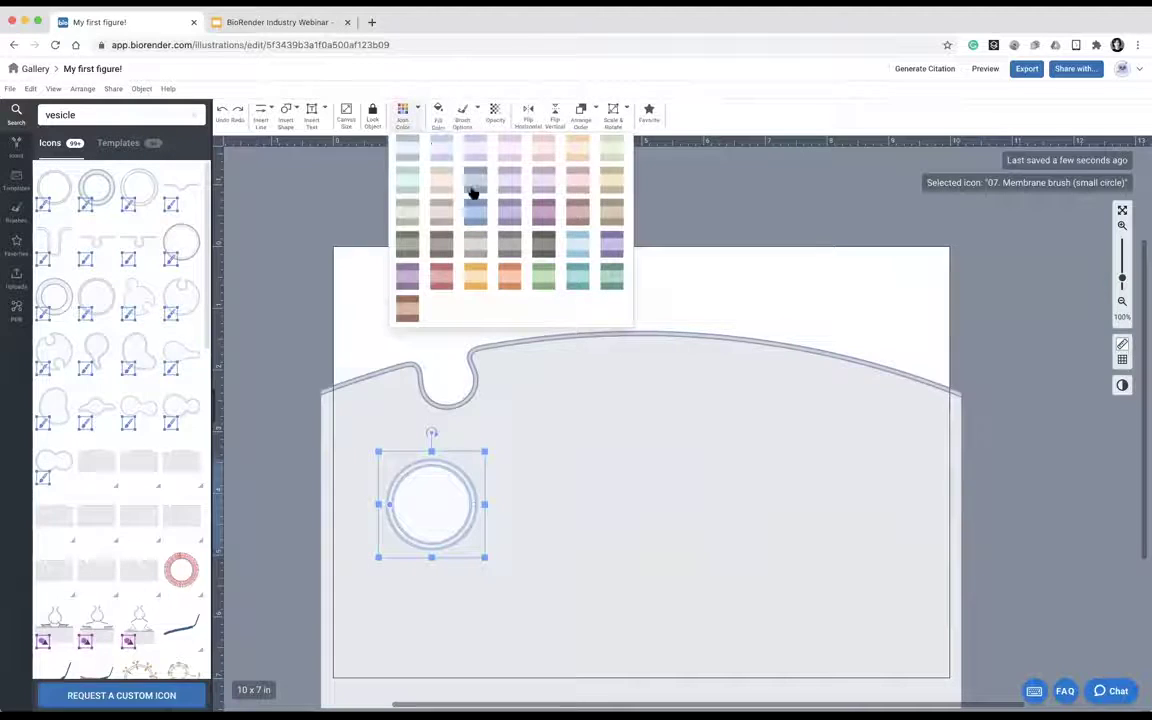
pyautogui.click(415, 282)
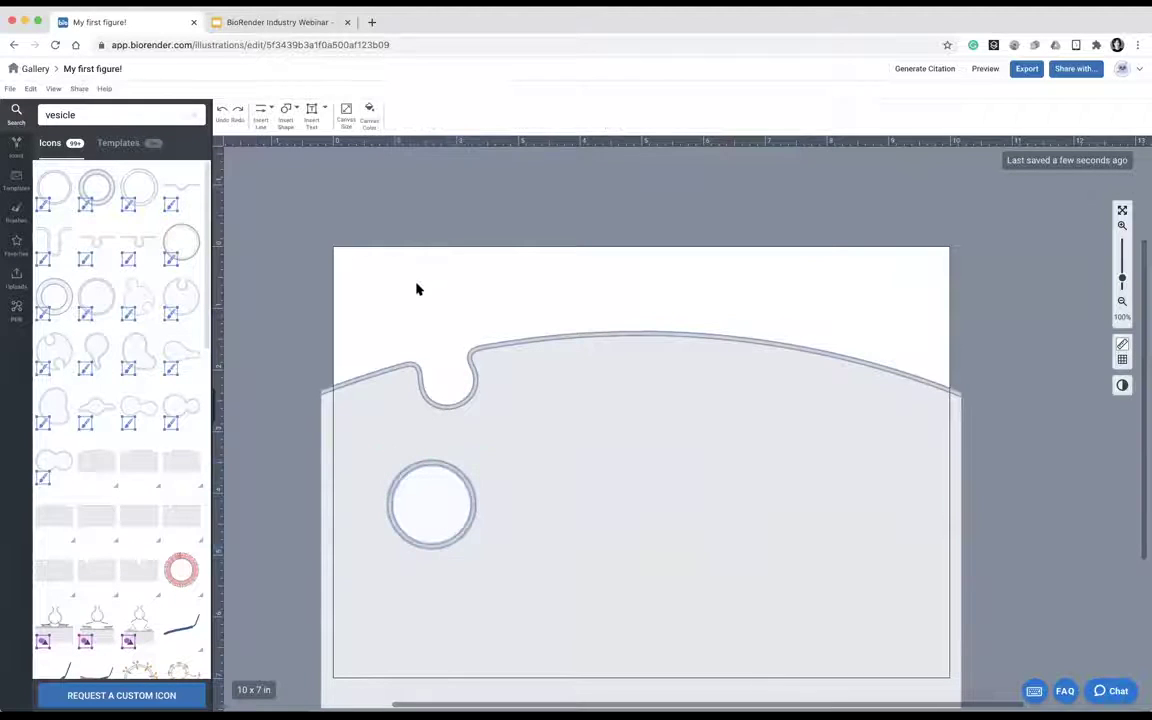
pyautogui.click(473, 504)
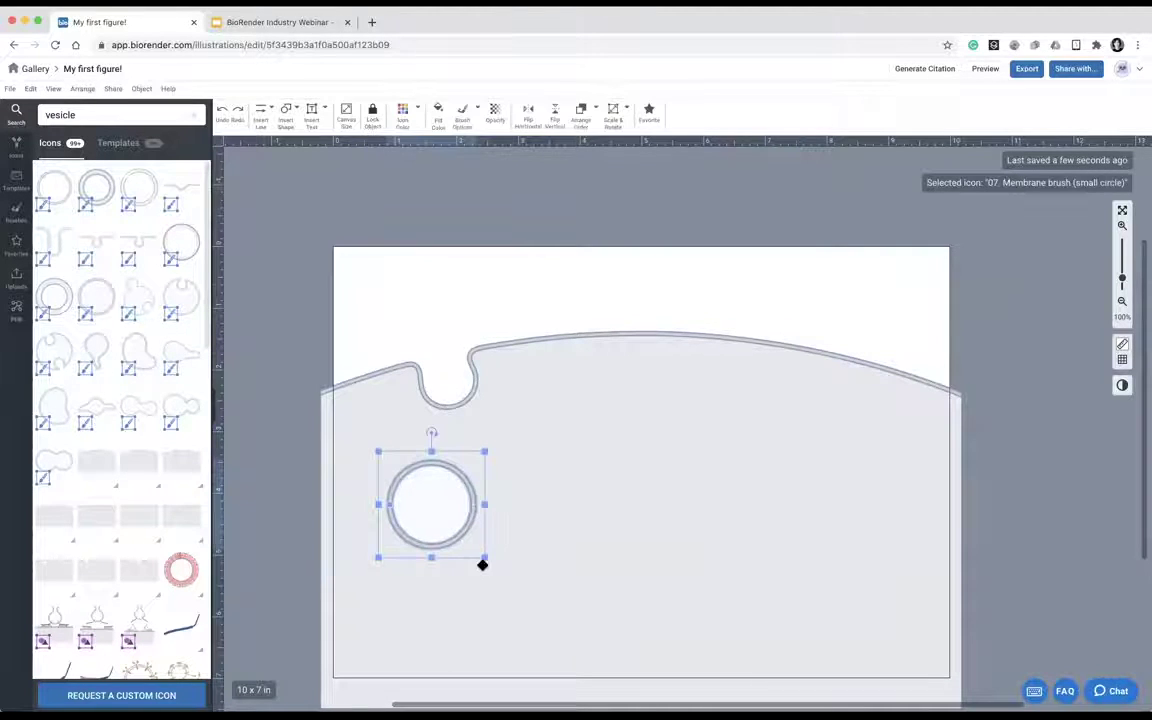
pyautogui.moveTo(487, 560); pyautogui.dragTo(476, 545)
pyautogui.click(458, 329)
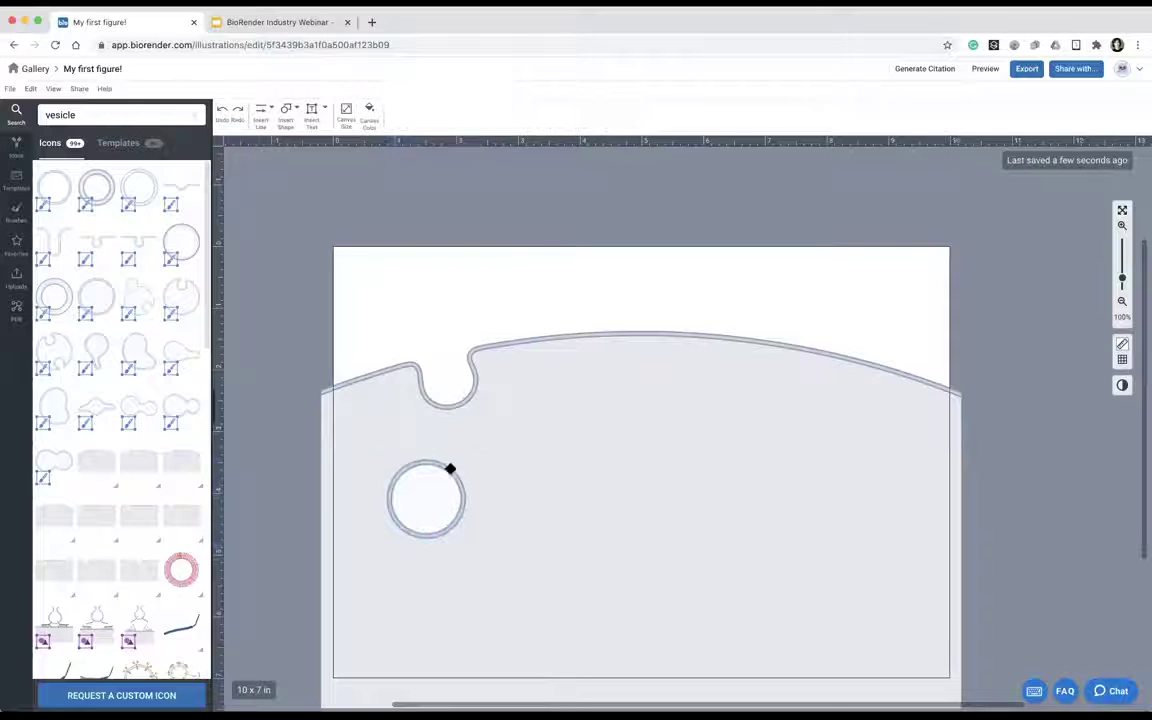
pyautogui.click(452, 467)
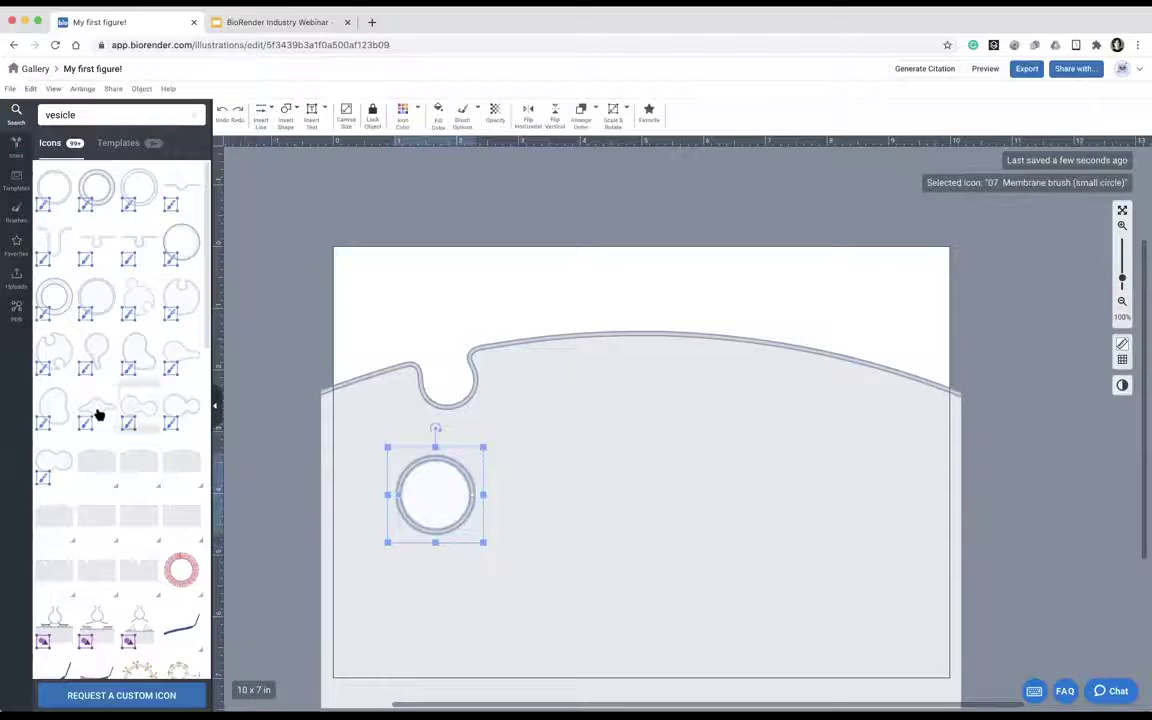
# Place the "Membrane brush (vesicle shape 3)" below and to the right of the round vesicle, recolored blue-grey to match.
pyautogui.moveTo(108, 416)
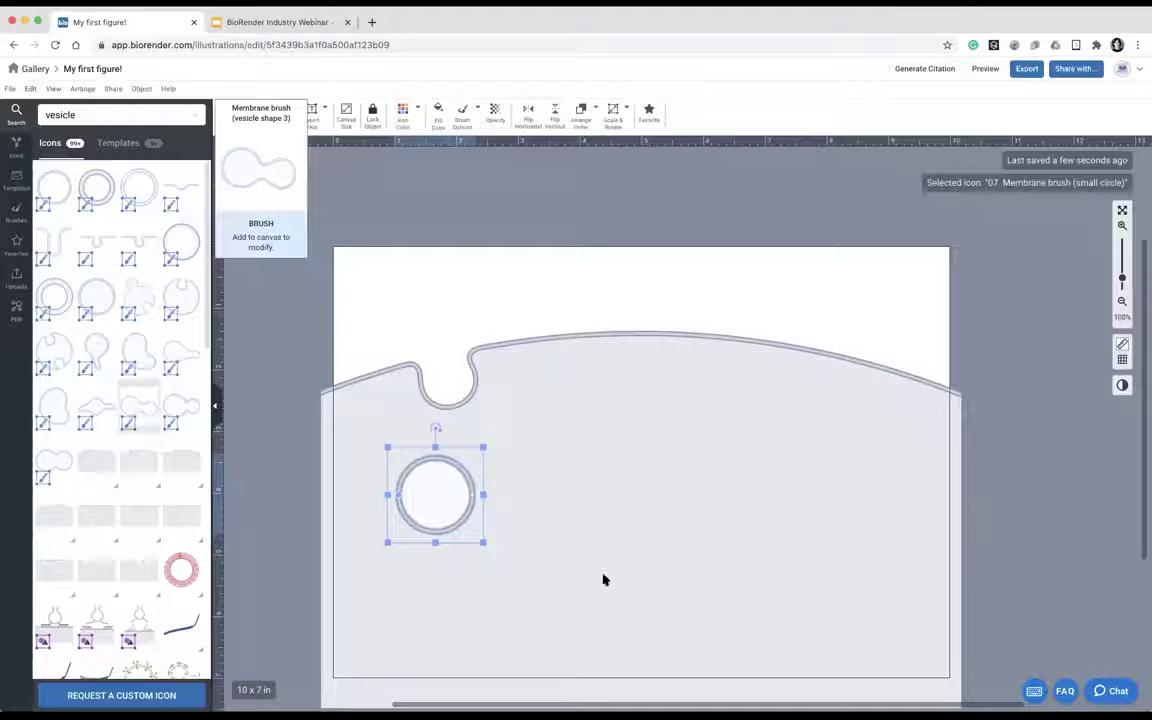
pyautogui.click(571, 589)
pyautogui.moveTo(604, 582)
pyautogui.mouseDown()
pyautogui.moveTo(610, 560)
pyautogui.moveTo(586, 581)
pyautogui.moveTo(614, 468)
pyautogui.moveTo(598, 599)
pyautogui.moveTo(588, 564)
pyautogui.moveTo(590, 573)
pyautogui.moveTo(624, 536)
pyautogui.mouseUp()
pyautogui.click(625, 539)
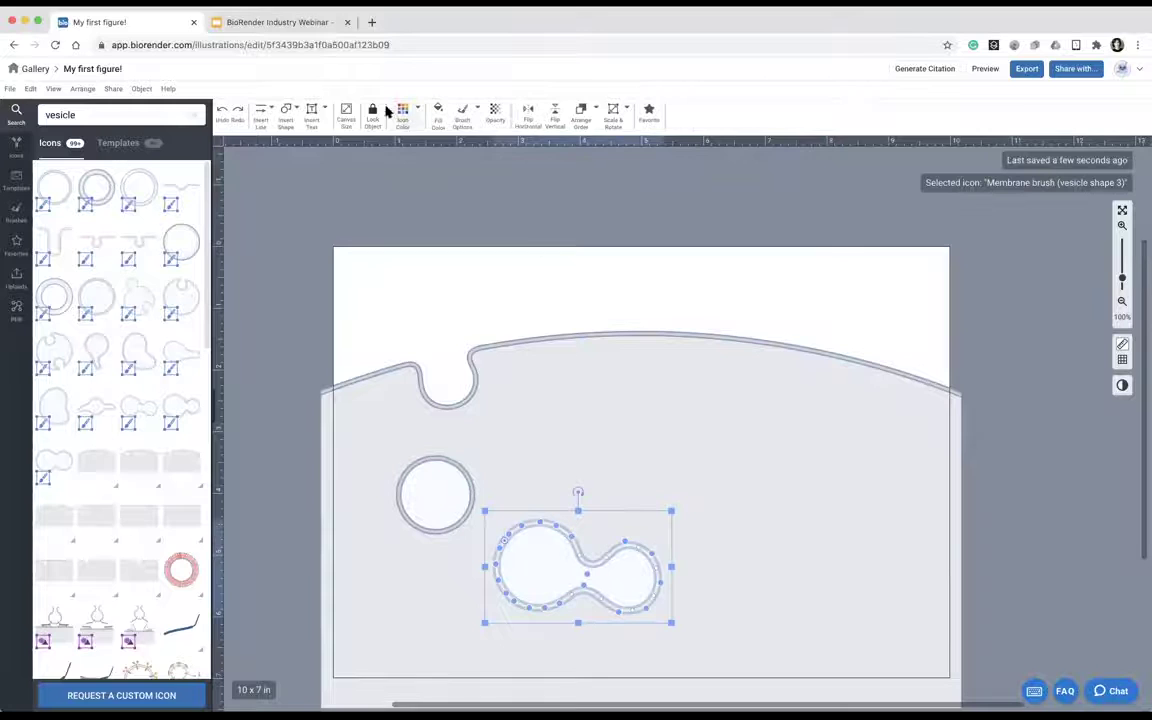
pyautogui.click(403, 113)
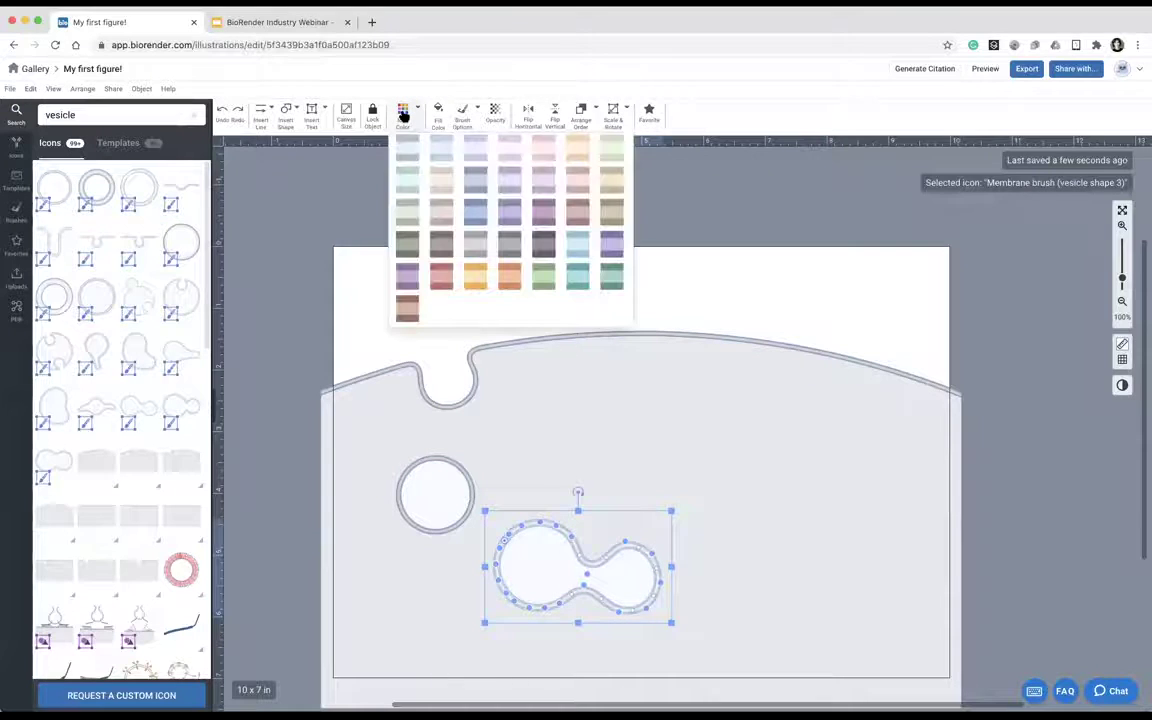
pyautogui.click(470, 185)
pyautogui.click(689, 246)
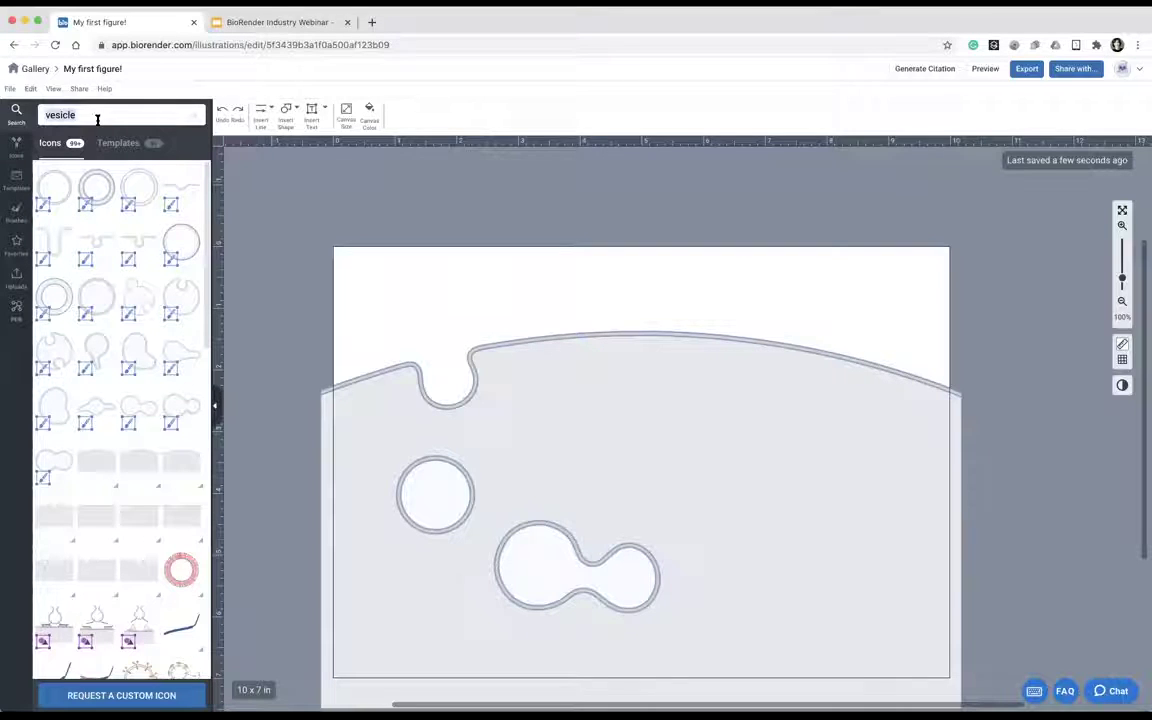
# Search the icons for "nucleus" and place an enlarged "Nuclear membrane (bilayer, porous, filled, large)" over the canvas's lower-right corner.
pyautogui.write('nucleus')
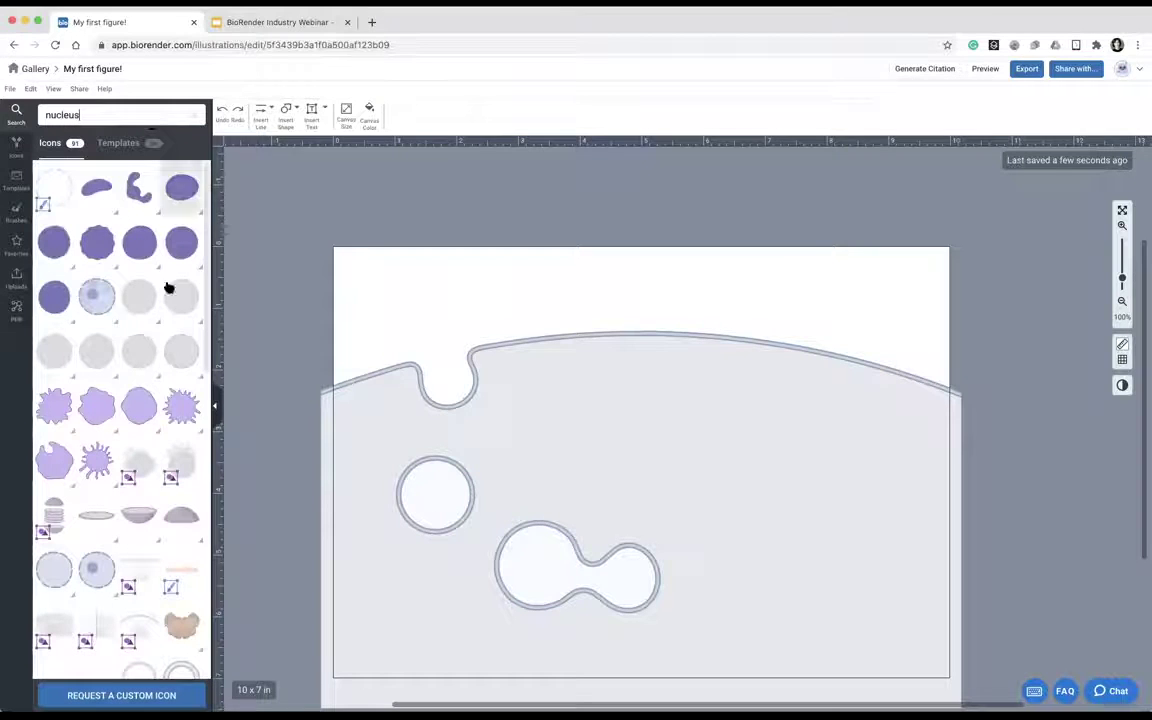
pyautogui.moveTo(771, 450); pyautogui.dragTo(800, 452)
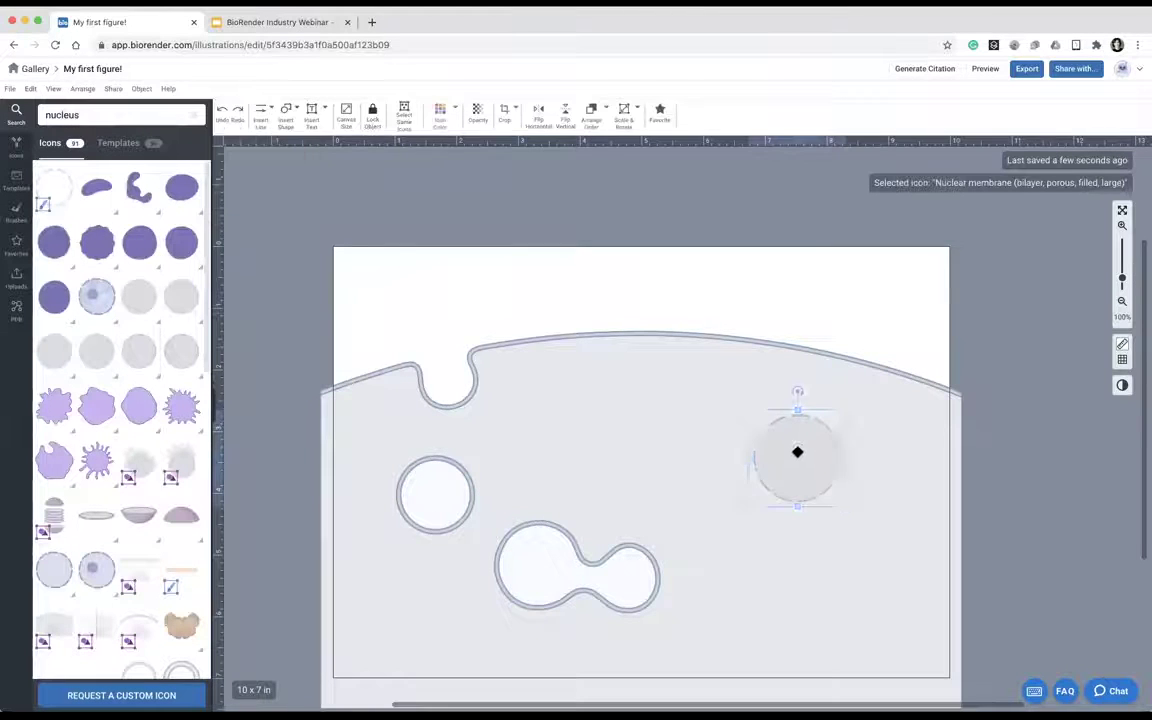
pyautogui.moveTo(659, 590); pyautogui.dragTo(514, 711)
pyautogui.moveTo(601, 532); pyautogui.dragTo(784, 572)
pyautogui.moveTo(692, 451); pyautogui.dragTo(663, 422)
pyautogui.moveTo(789, 522); pyautogui.dragTo(795, 530)
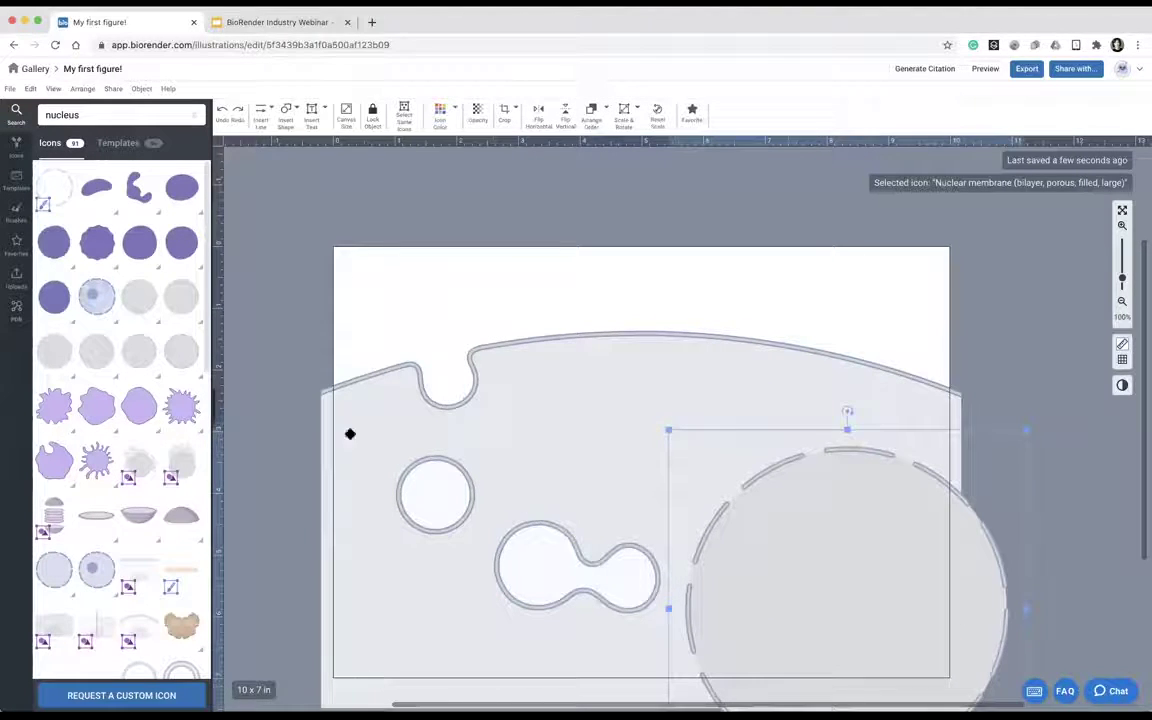
pyautogui.click(1040, 358)
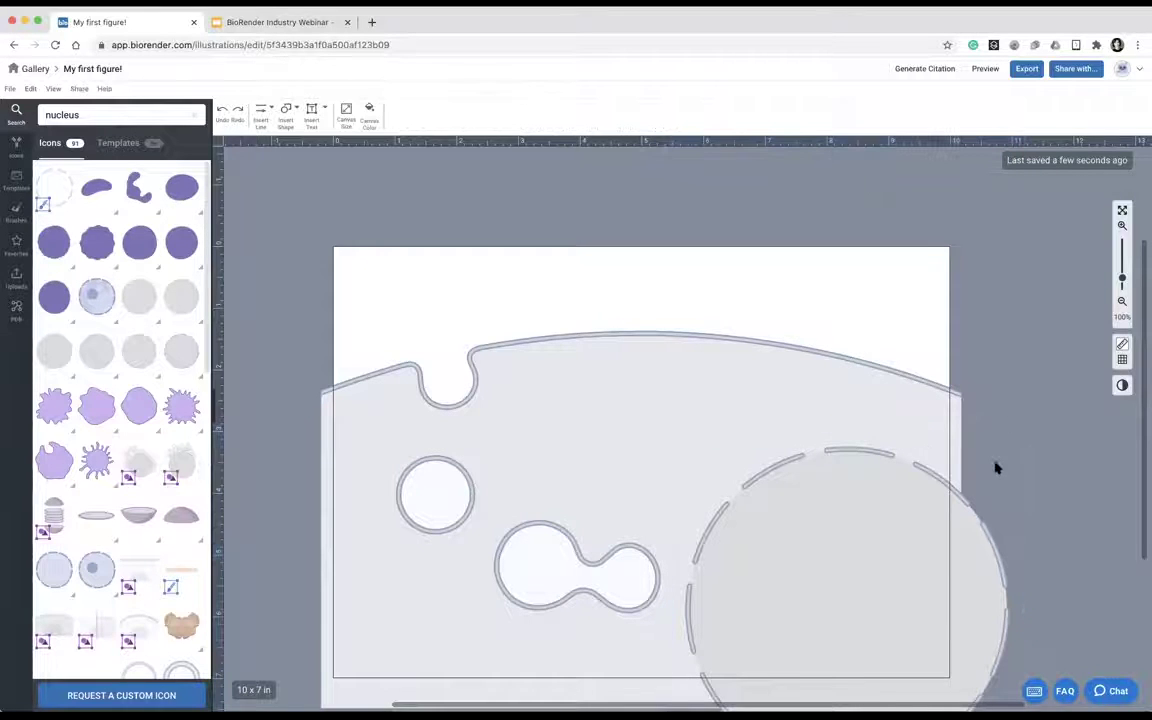
pyautogui.moveTo(755, 508); pyautogui.dragTo(756, 527)
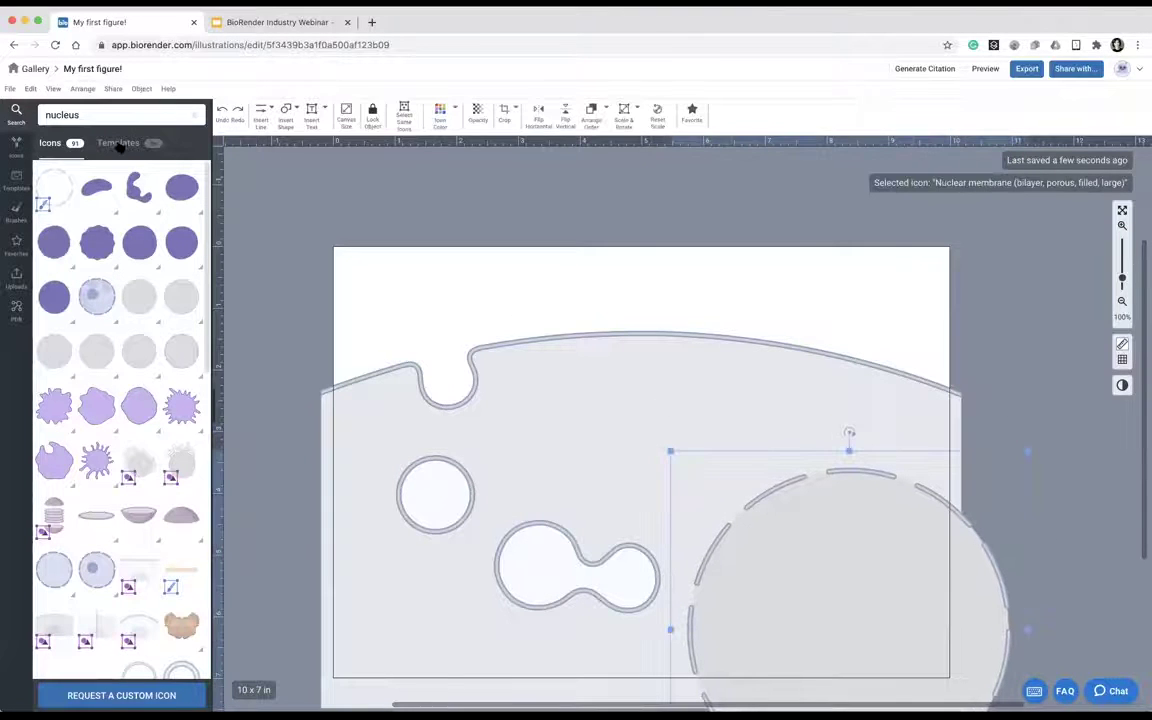
# Search the icons for "tlr" and place the red "Toll-like receptor (TLR)" so it crosses the cell membrane.
pyautogui.doubleClick(87, 115)
pyautogui.write('tlr')
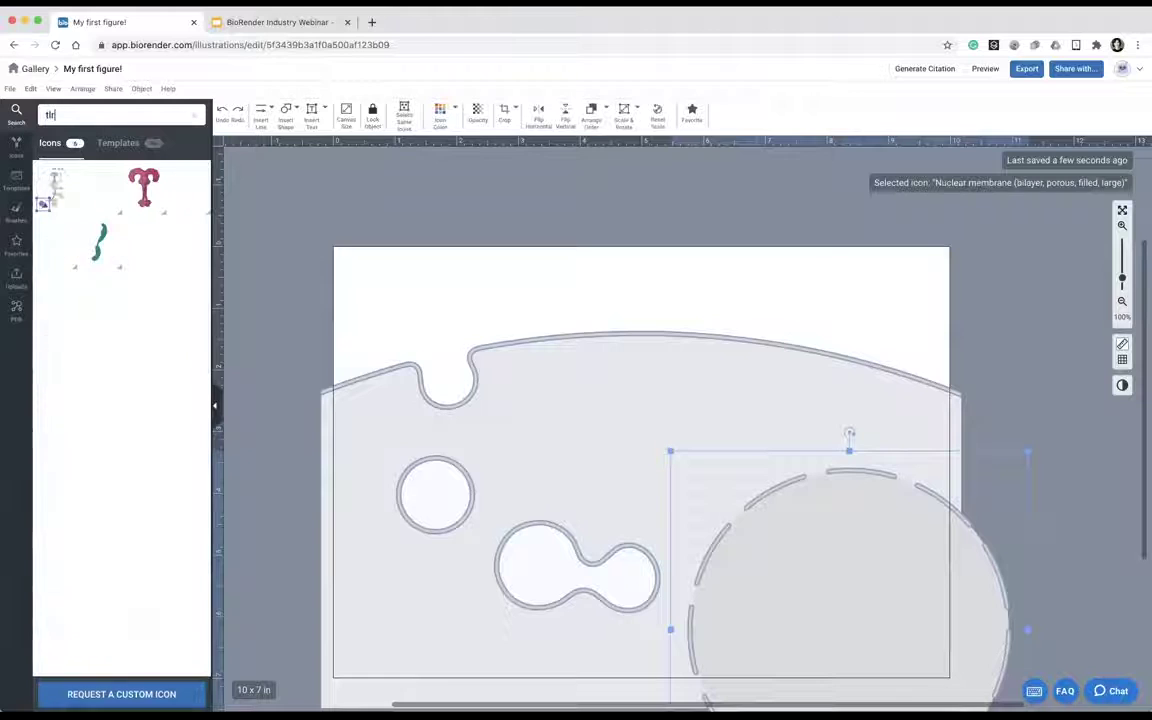
pyautogui.moveTo(146, 195)
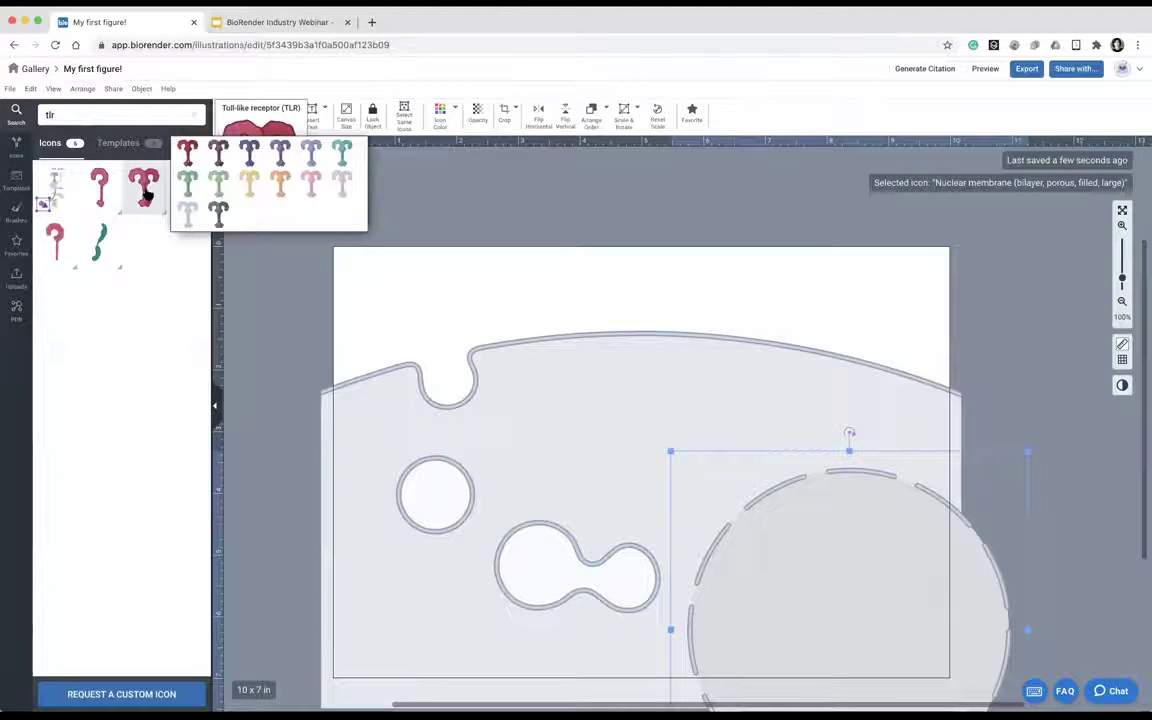
pyautogui.moveTo(606, 302); pyautogui.dragTo(596, 325)
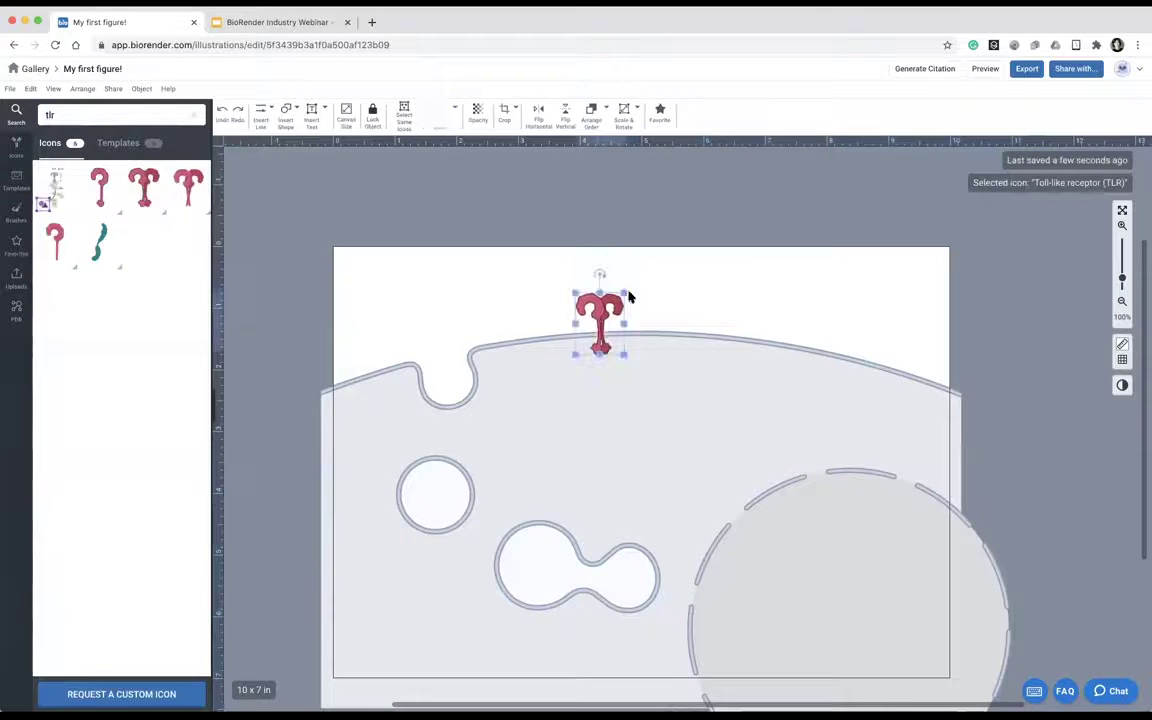
pyautogui.click(672, 292)
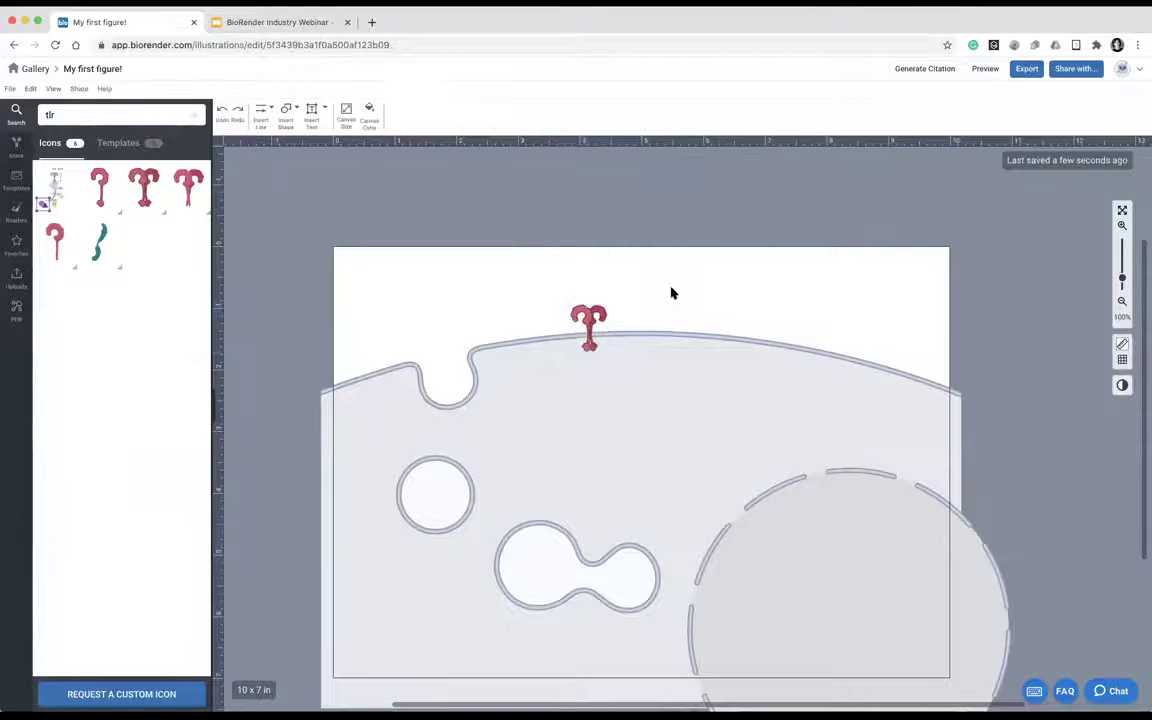
pyautogui.click(591, 316)
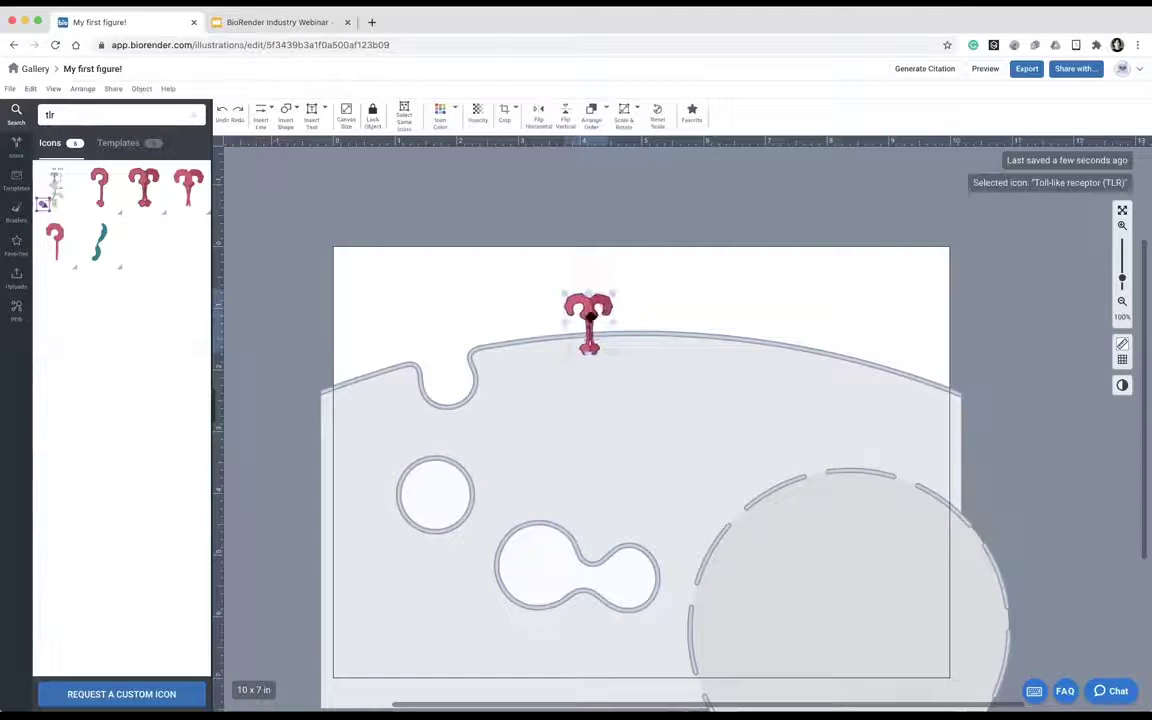
# Add the grouped "TLR-IL1R (with adapter proteins)" icon across the membrane and shift the red receptor left beside it.
pyautogui.moveTo(66, 197)
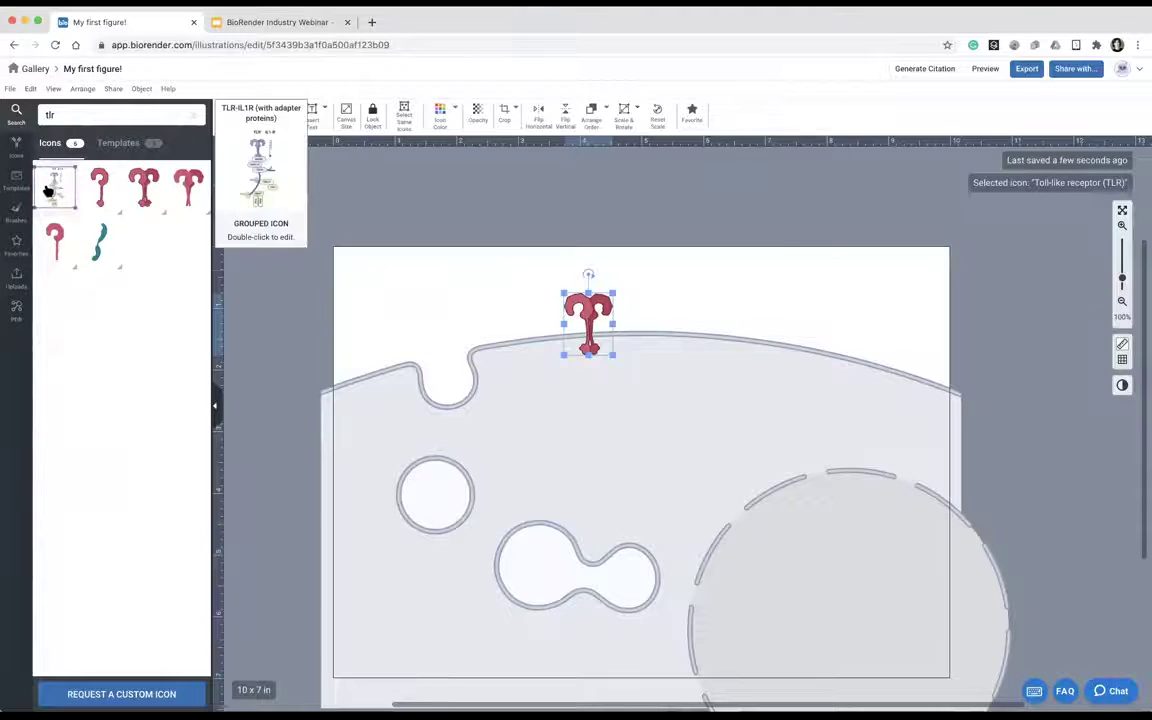
pyautogui.moveTo(680, 326); pyautogui.dragTo(640, 373)
pyautogui.moveTo(598, 312); pyautogui.dragTo(543, 323)
pyautogui.moveTo(665, 399); pyautogui.dragTo(639, 399)
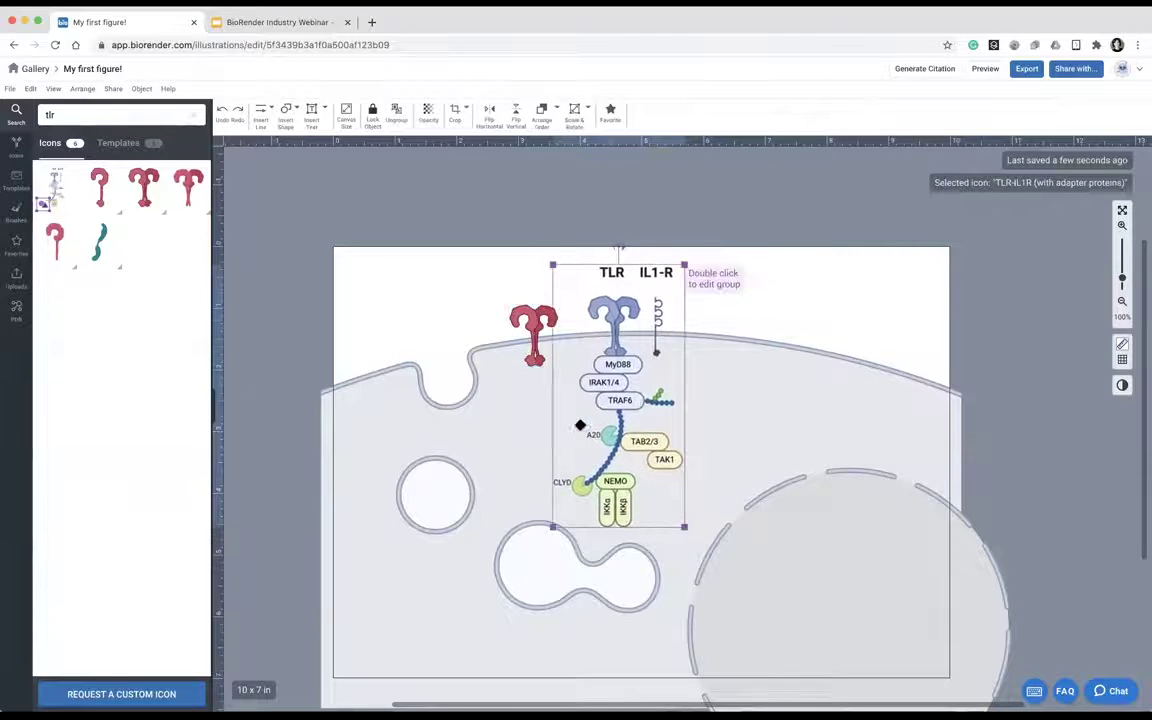
# Edit the TLR-IL1R group and give its MyD88 label the light green color preset.
pyautogui.doubleClick(617, 311)
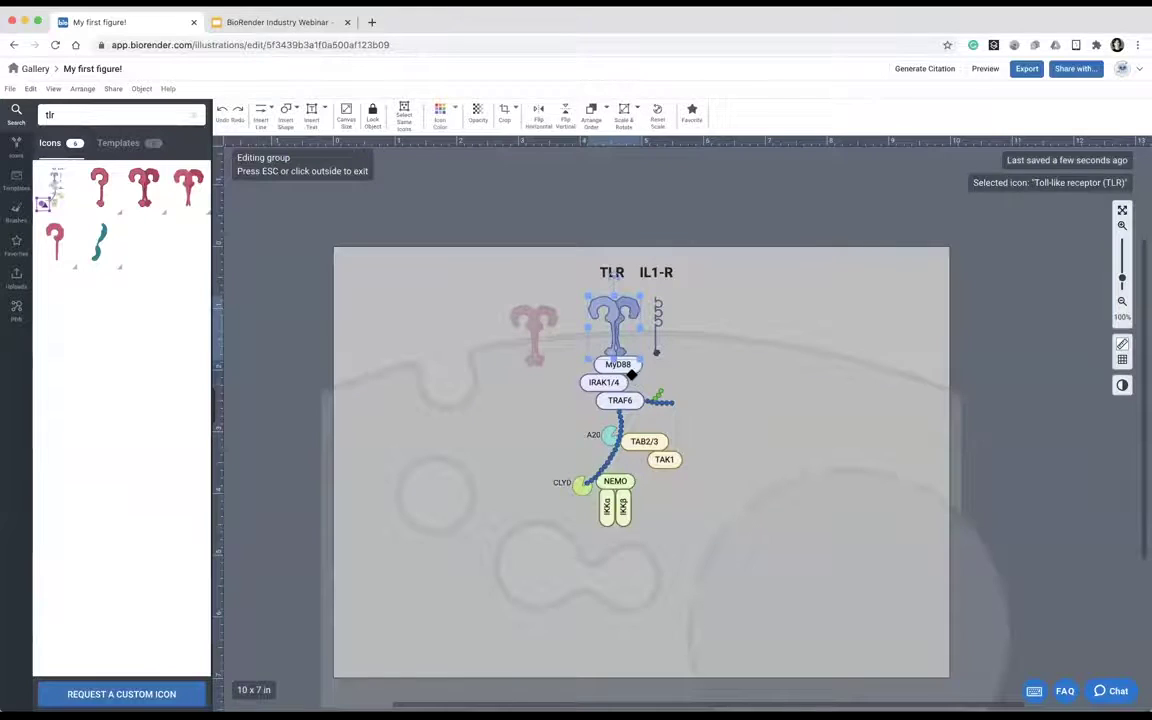
pyautogui.click(630, 370)
pyautogui.click(400, 112)
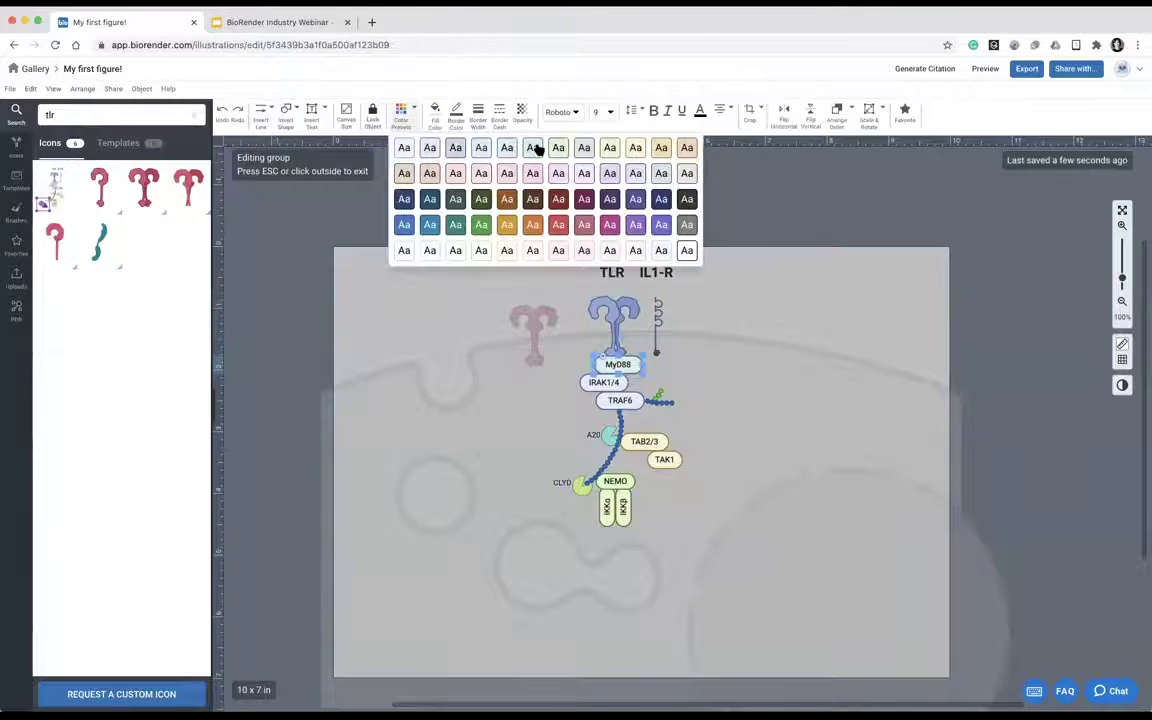
pyautogui.click(560, 150)
pyautogui.click(724, 370)
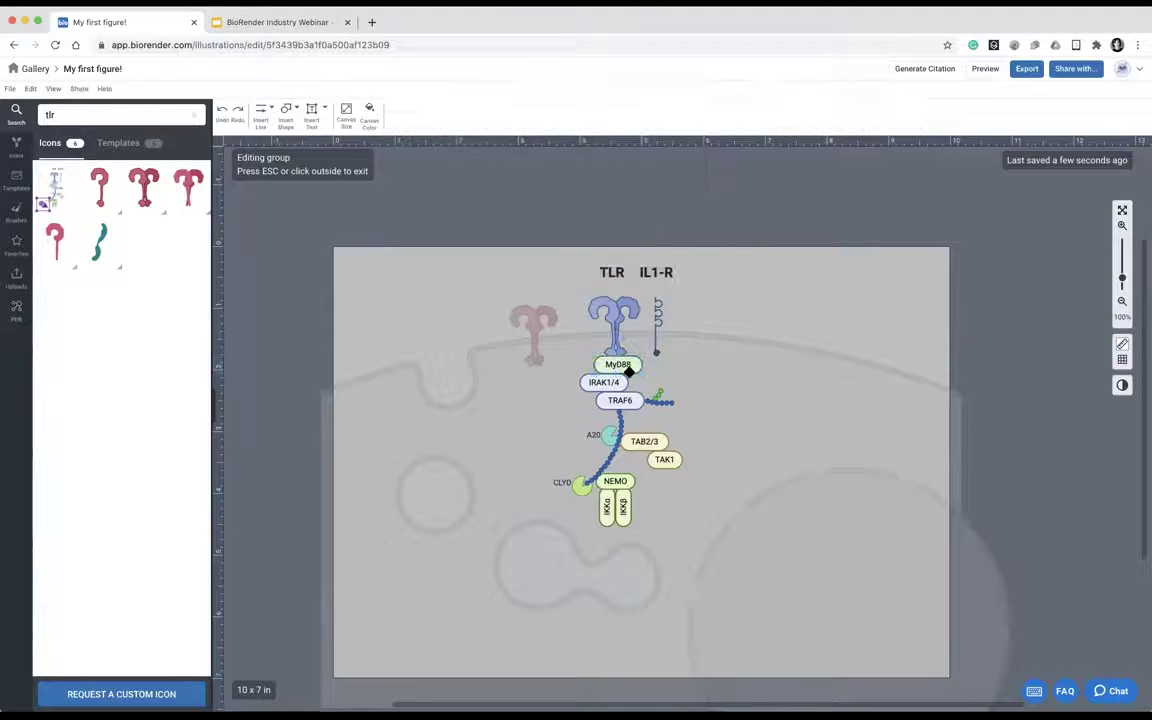
# Rename the group's MyD88 label "protein A", leave group editing and shift the whole group slightly right.
pyautogui.click(622, 366)
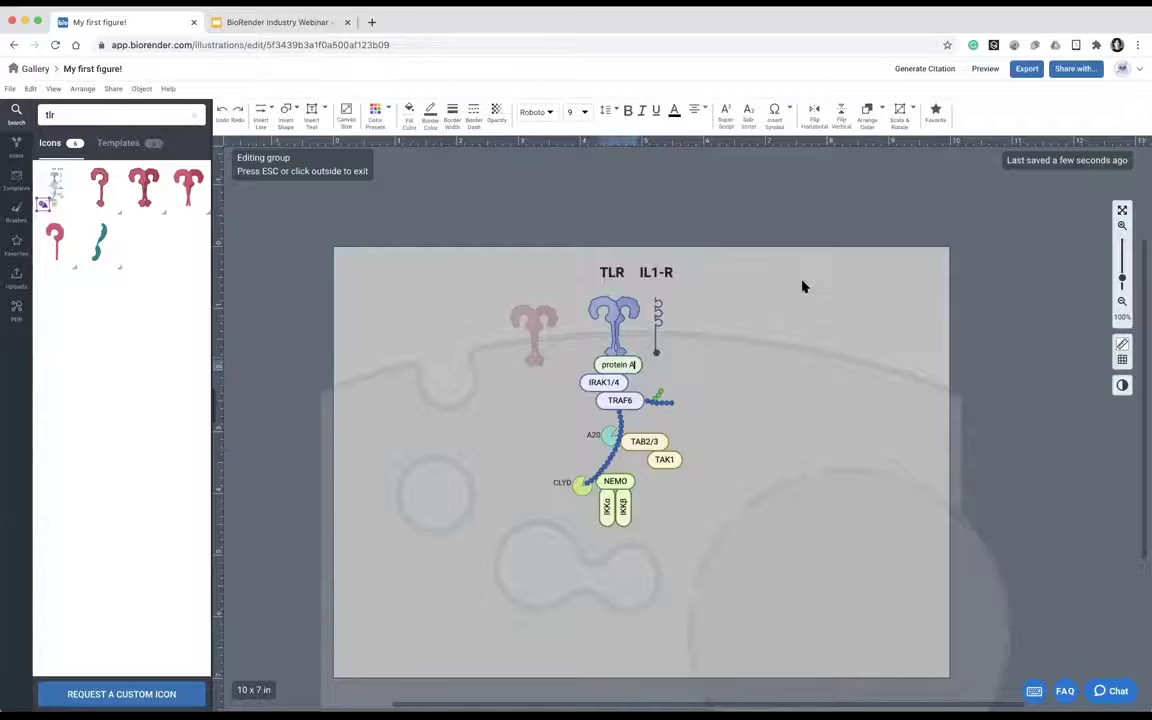
pyautogui.click(802, 287)
pyautogui.click(639, 401)
pyautogui.moveTo(639, 401); pyautogui.dragTo(651, 401)
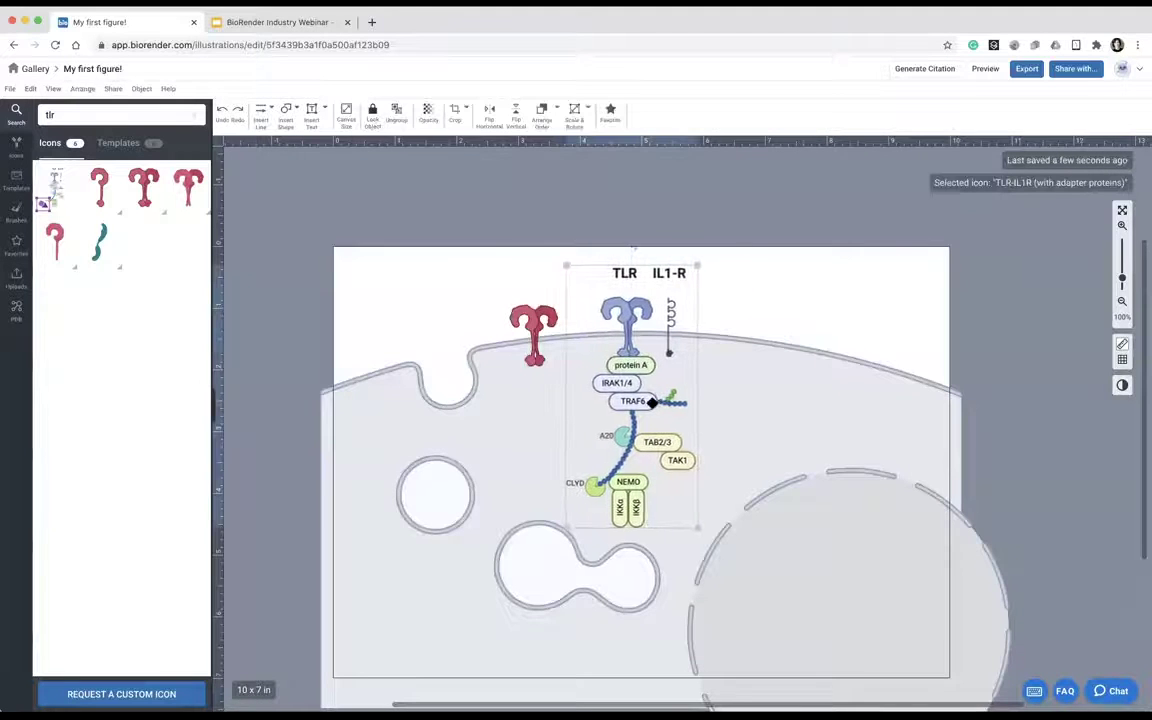
pyautogui.click(766, 321)
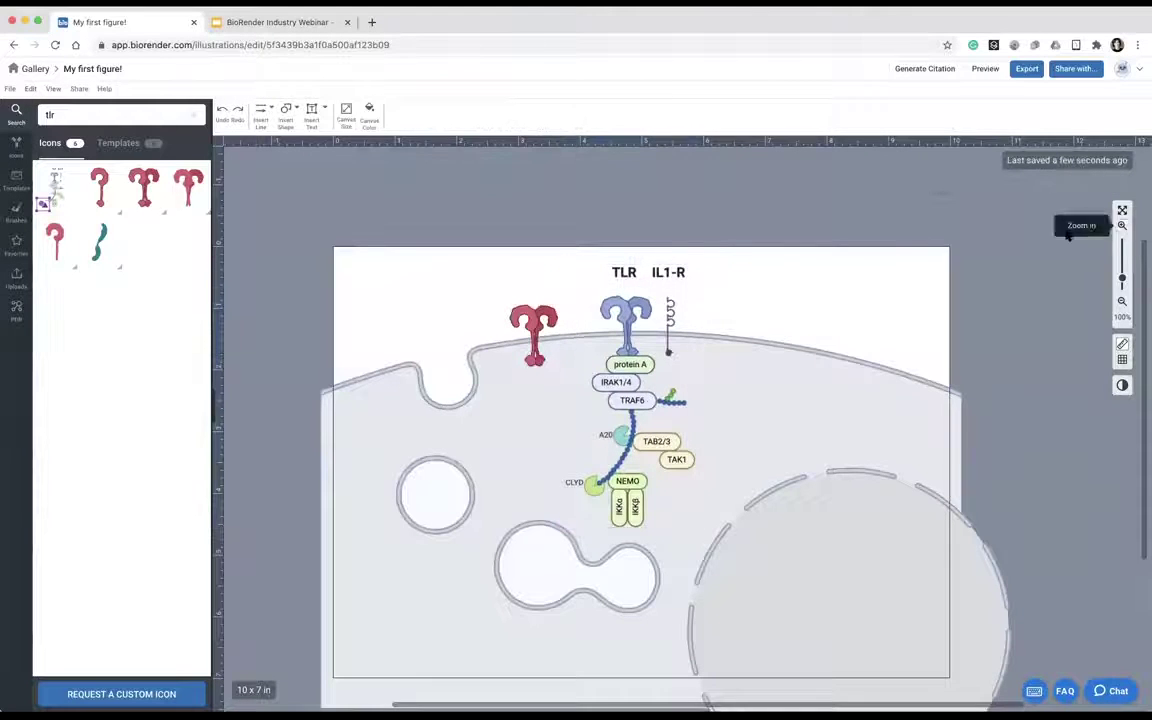
# Draw a curved arrow leading from the membrane's pocket down to the round vesicle.
pyautogui.click(533, 330)
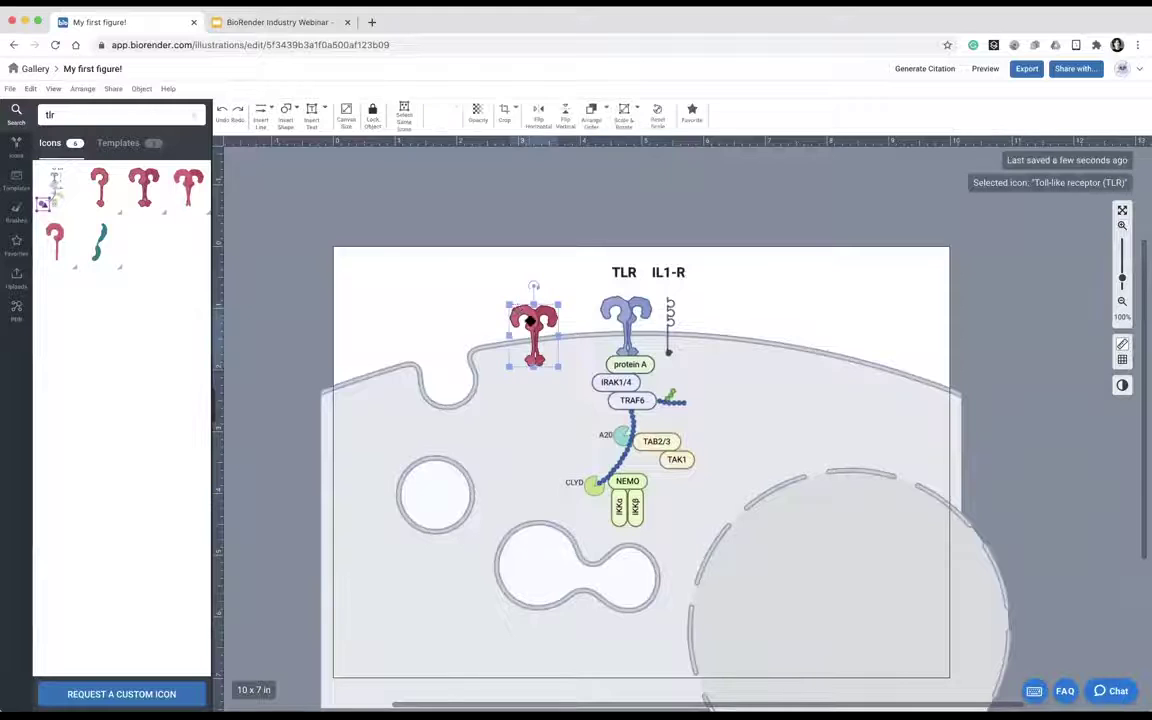
pyautogui.click(261, 112)
pyautogui.moveTo(286, 161)
pyautogui.click(341, 204)
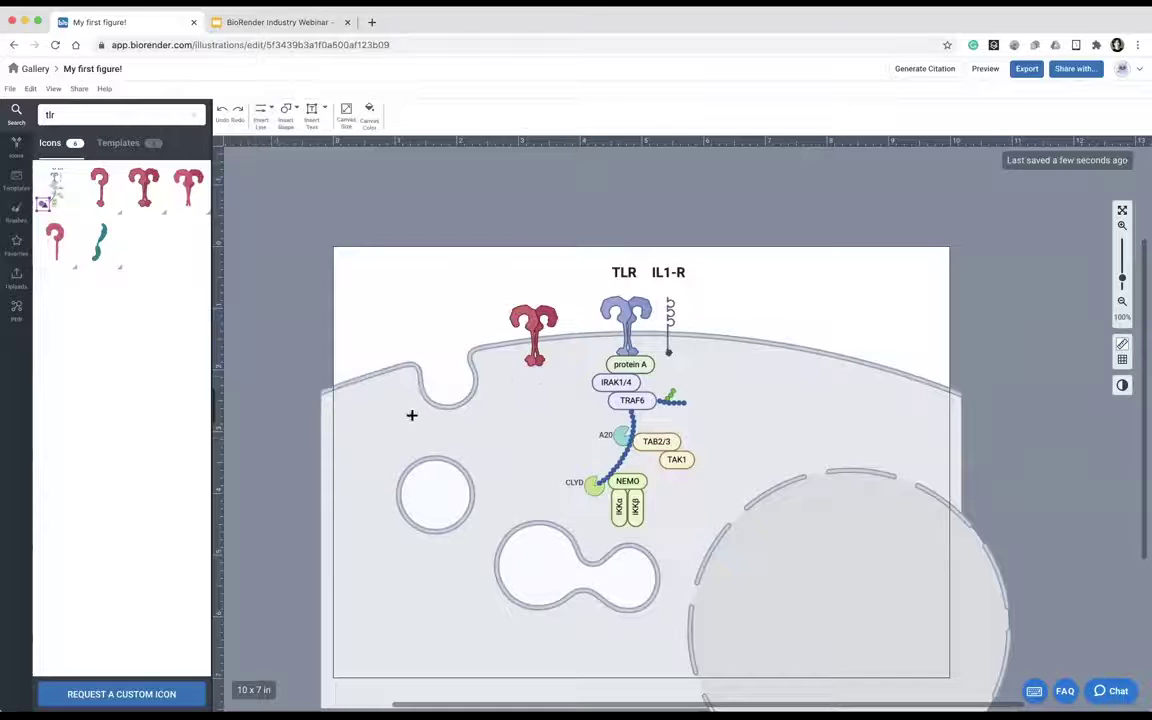
pyautogui.moveTo(408, 382)
pyautogui.mouseDown()
pyautogui.moveTo(398, 463)
pyautogui.moveTo(411, 408)
pyautogui.moveTo(396, 455)
pyautogui.moveTo(489, 576)
pyautogui.mouseUp()
pyautogui.press('super+z')
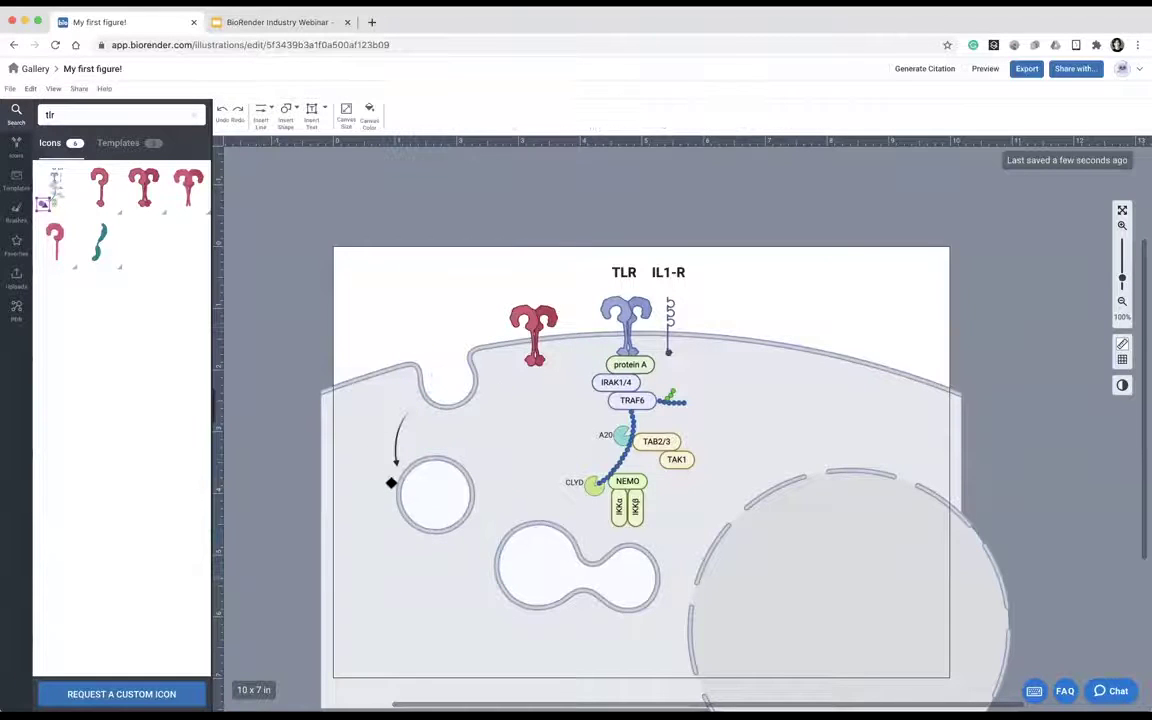
# Copy the curved arrow to link the round vesicle to the two-lobed one, and again from there into the nucleus, curving upward.
pyautogui.keyDown('alt'); pyautogui.moveTo(399, 444); pyautogui.dragTo(450, 577); pyautogui.keyUp('alt')
pyautogui.moveTo(459, 513); pyautogui.dragTo(398, 554)
pyautogui.moveTo(465, 583); pyautogui.dragTo(702, 601)
pyautogui.click(703, 601)
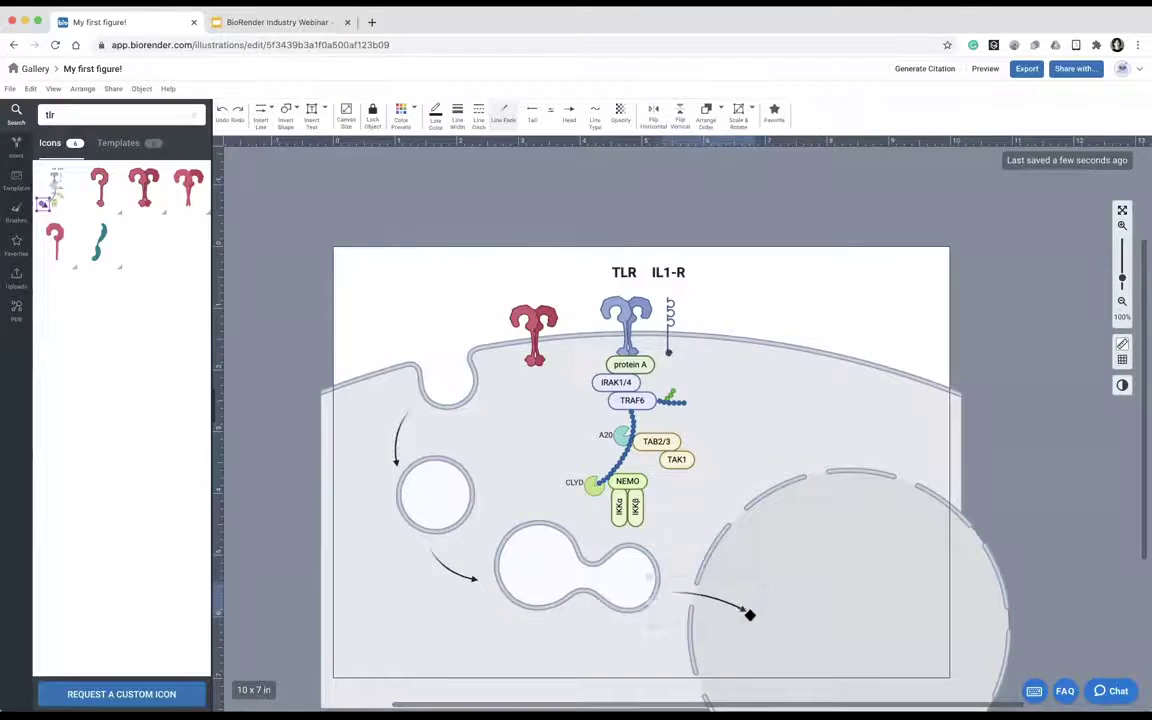
pyautogui.moveTo(767, 591); pyautogui.dragTo(718, 598)
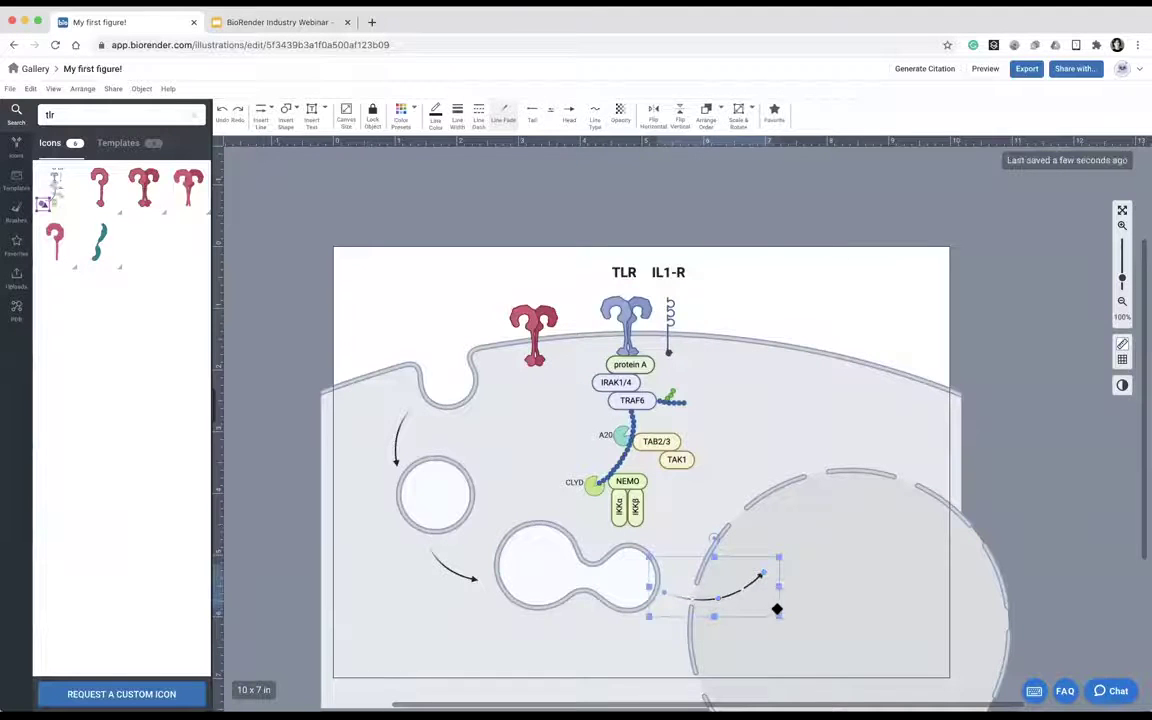
# Duplicate the nucleus arrow and reshape it into a long curve from inside the nucleus out through the cell membrane.
pyautogui.press('super+d')
pyautogui.moveTo(762, 589); pyautogui.dragTo(884, 342)
pyautogui.moveTo(866, 499); pyautogui.dragTo(918, 462)
pyautogui.moveTo(814, 495); pyautogui.dragTo(850, 520)
pyautogui.moveTo(920, 462); pyautogui.dragTo(919, 438)
pyautogui.click(774, 300)
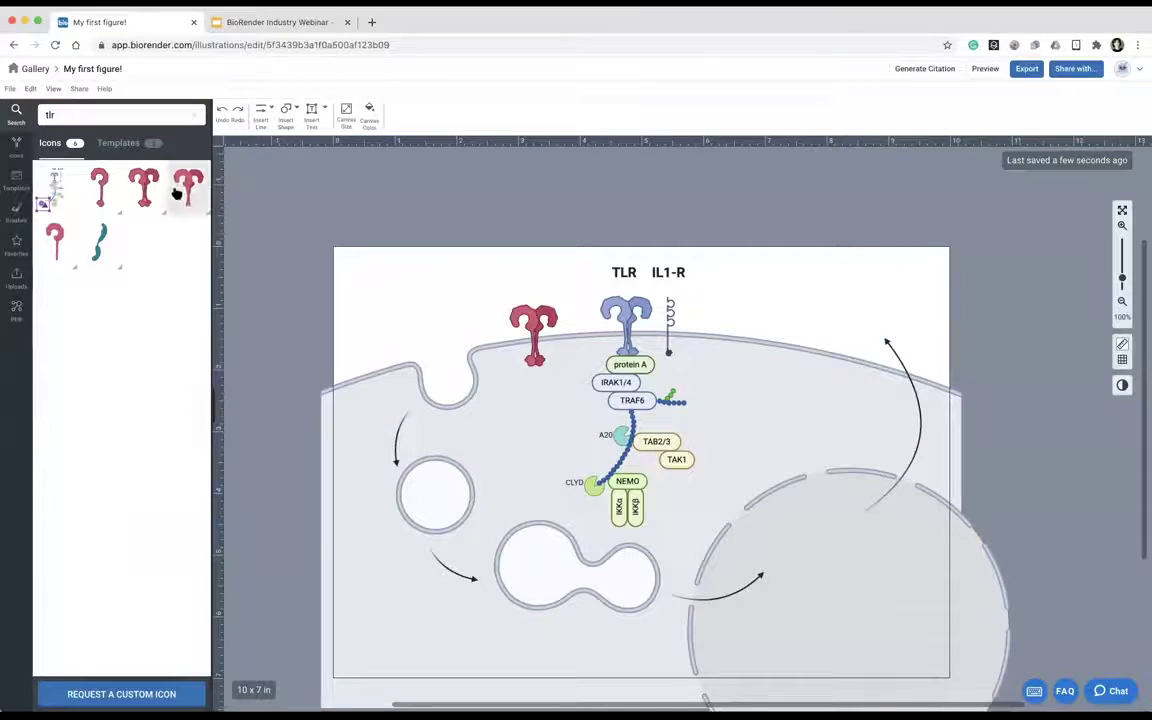
# Search the icon library for dna and place the dark blue DNA (medium) icon inside the nucleus.
pyautogui.doubleClick(79, 123)
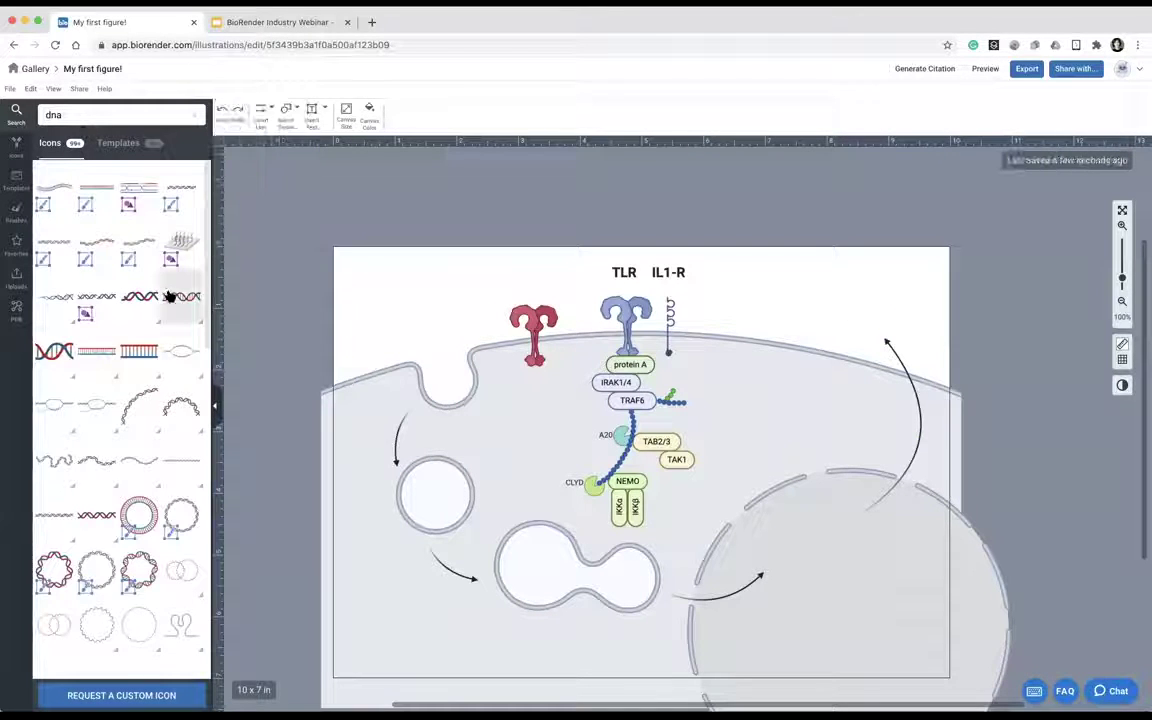
pyautogui.moveTo(172, 296)
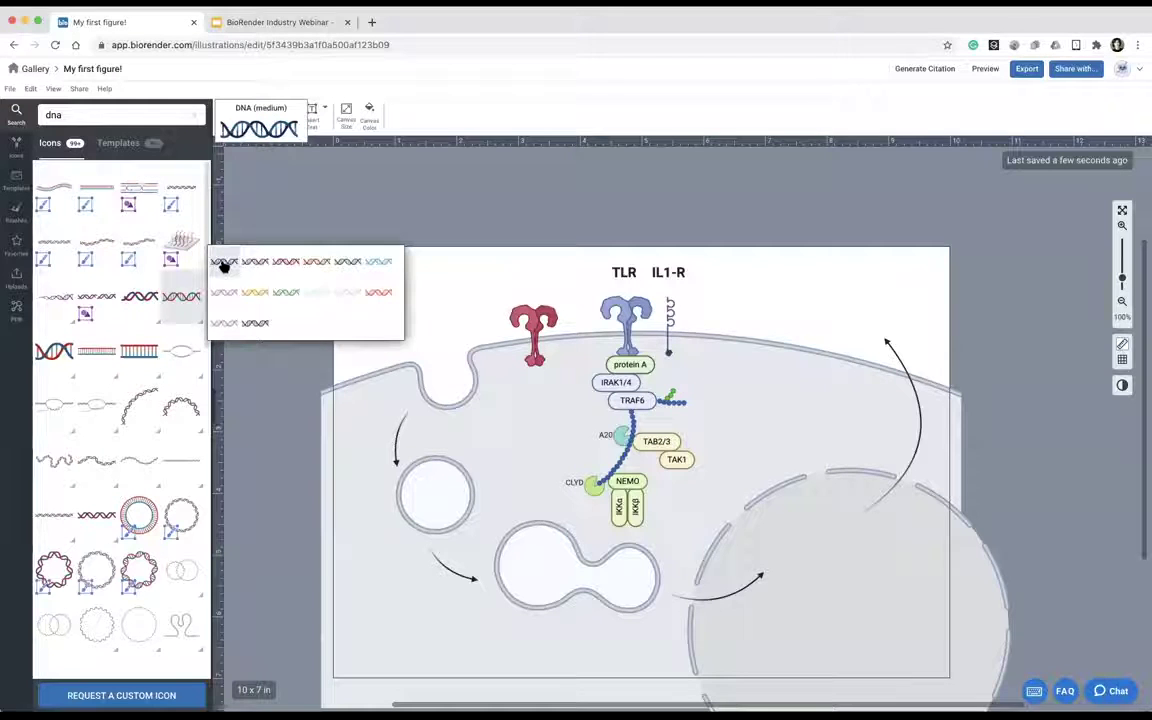
pyautogui.moveTo(224, 266); pyautogui.dragTo(945, 602)
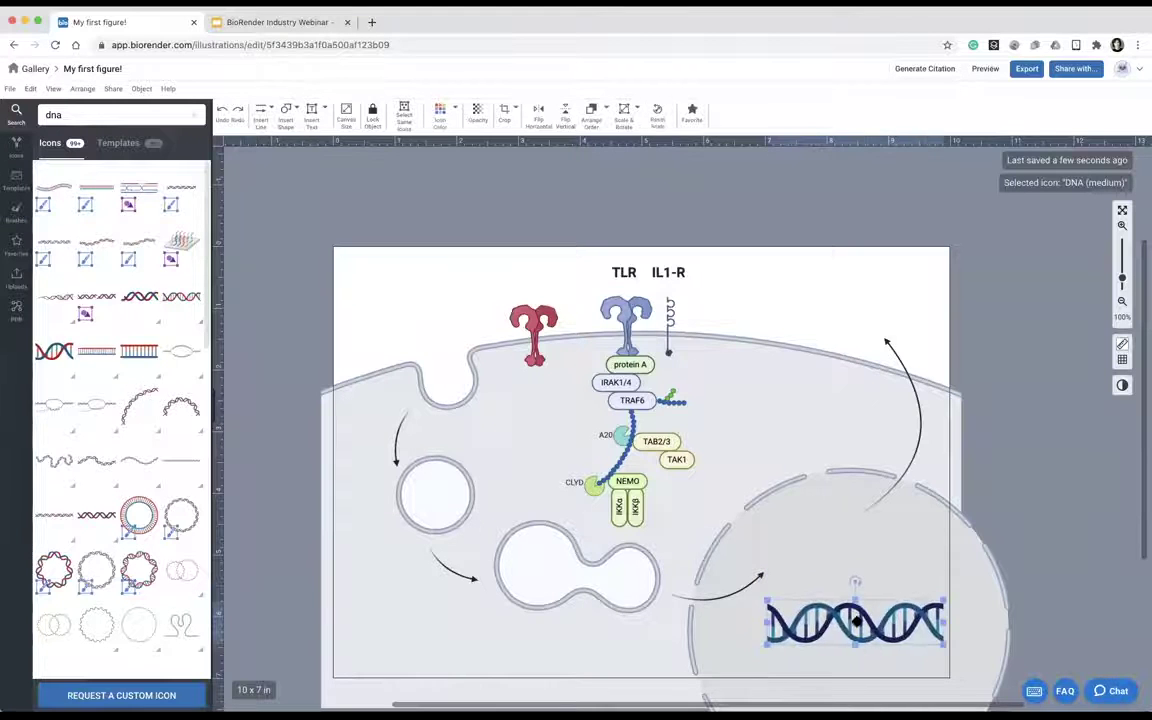
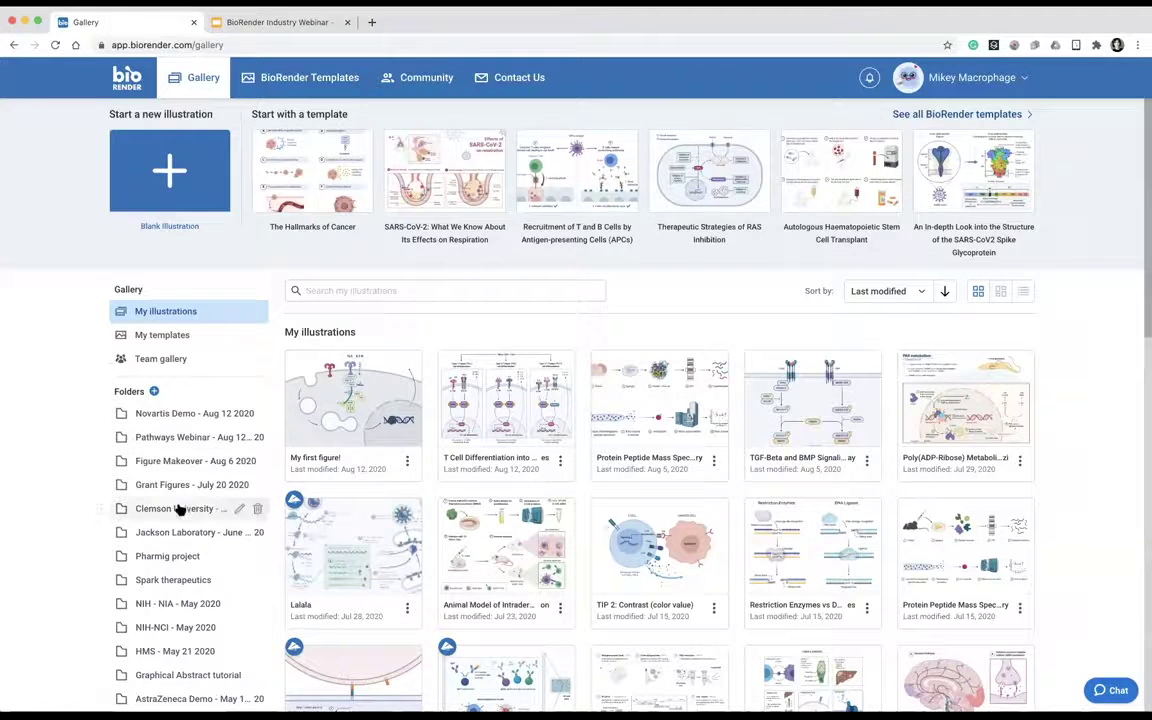
# Find the "TIPS & TRICKS! :)" folder in the gallery and open its illustration "TIP 8: Saving space (Zooming In/Out)".
pyautogui.scroll(-3, 170, 550)
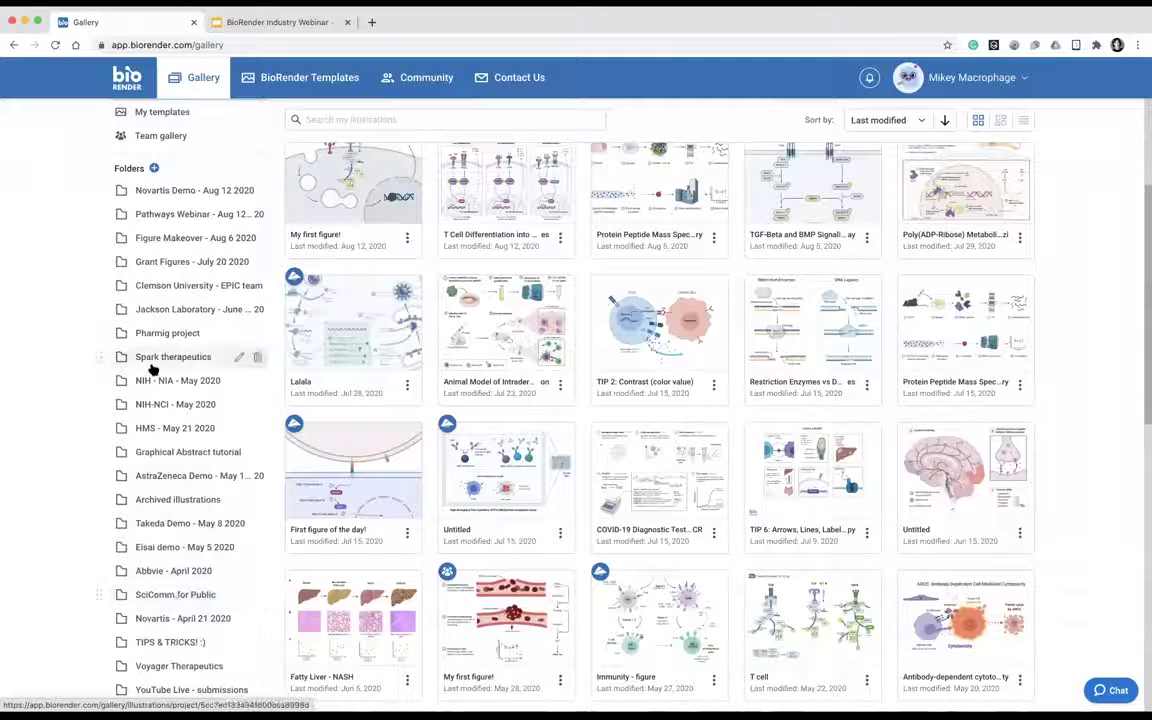
pyautogui.scroll(1, 175, 502)
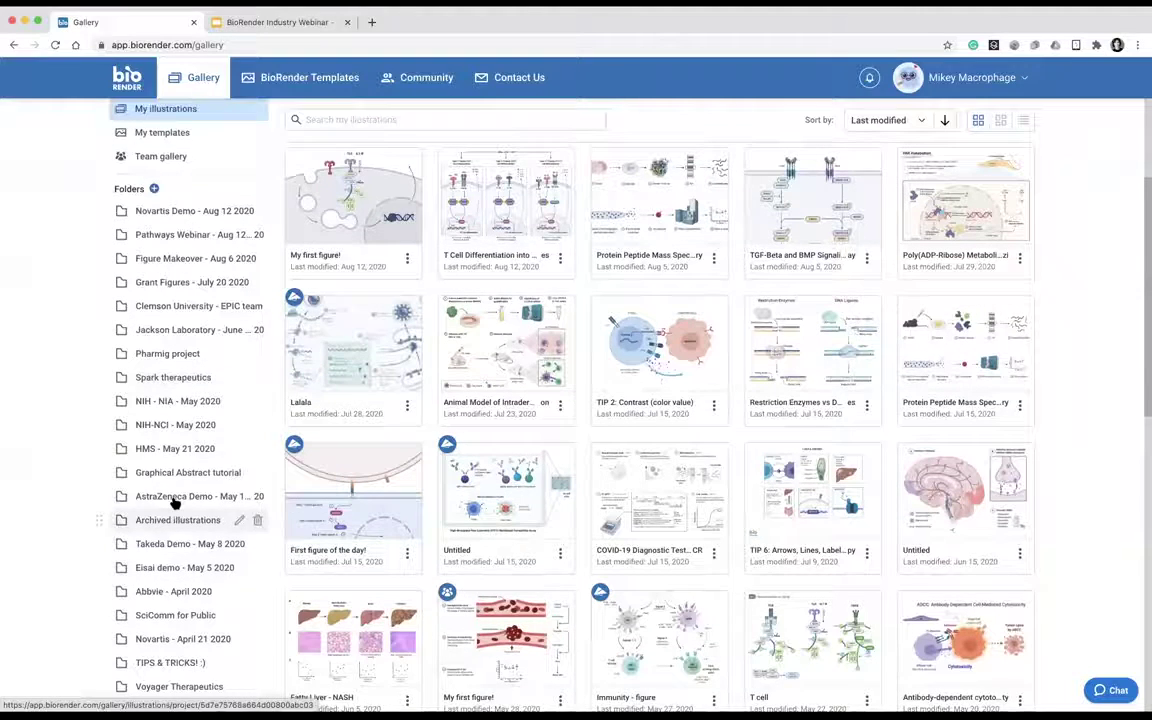
pyautogui.scroll(-1, 178, 580)
pyautogui.click(172, 630)
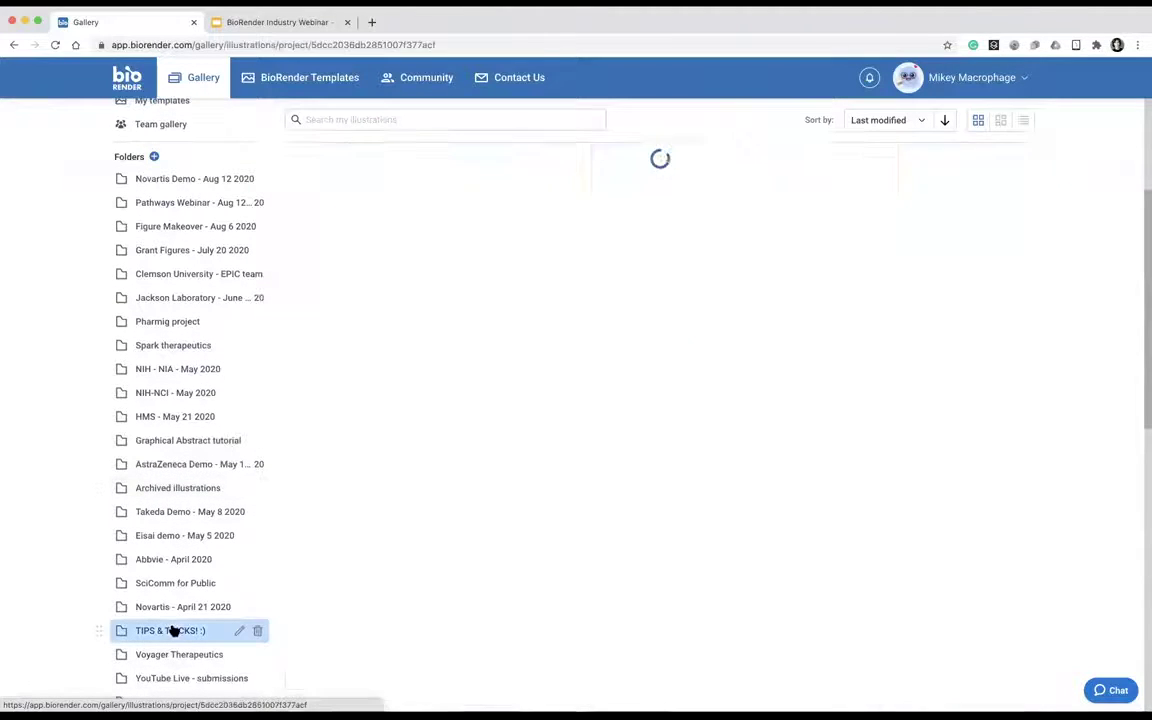
pyautogui.click(357, 293)
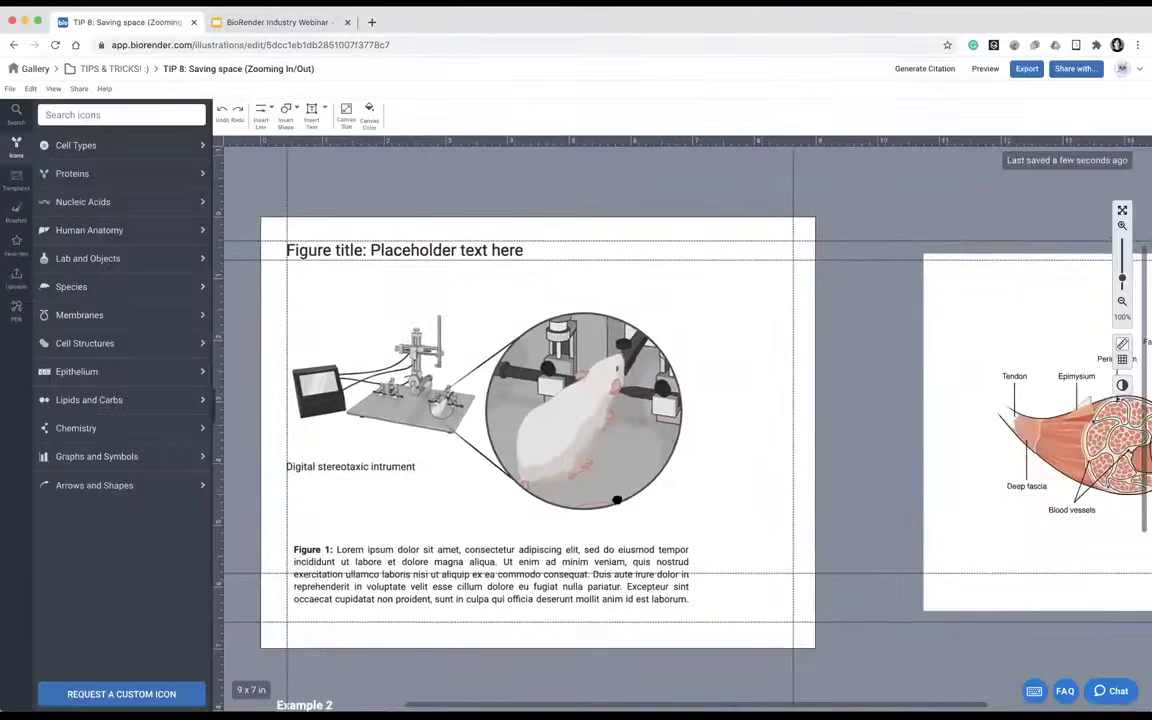
# Examine the labelled muscle anatomy example beside Figure 1 and return to the figure with the magnified rat.
pyautogui.moveTo(622, 498); pyautogui.dragTo(668, 496)
pyautogui.moveTo(950, 525); pyautogui.dragTo(657, 525)
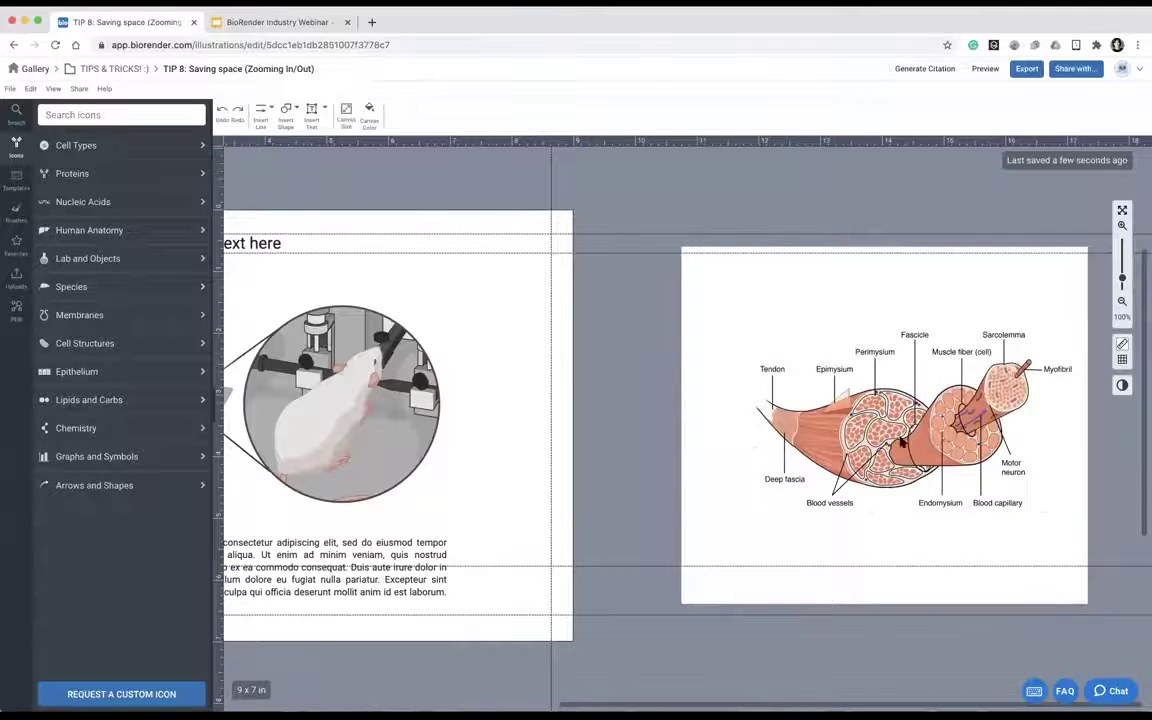
pyautogui.click(903, 440)
pyautogui.hscroll(-4, 716, 488)
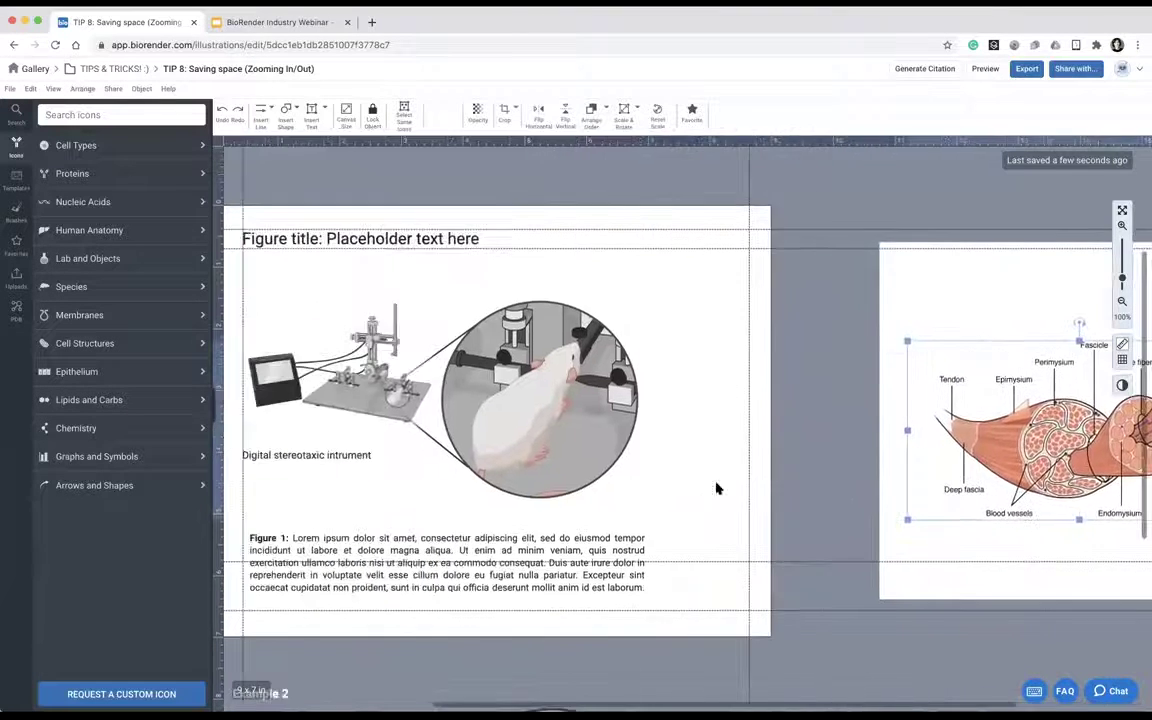
pyautogui.hscroll(-3, 716, 488)
# Try deleting the rat image from the magnifying circle and moving it aside, undoing each change.
pyautogui.click(712, 431)
pyautogui.press('Delete')
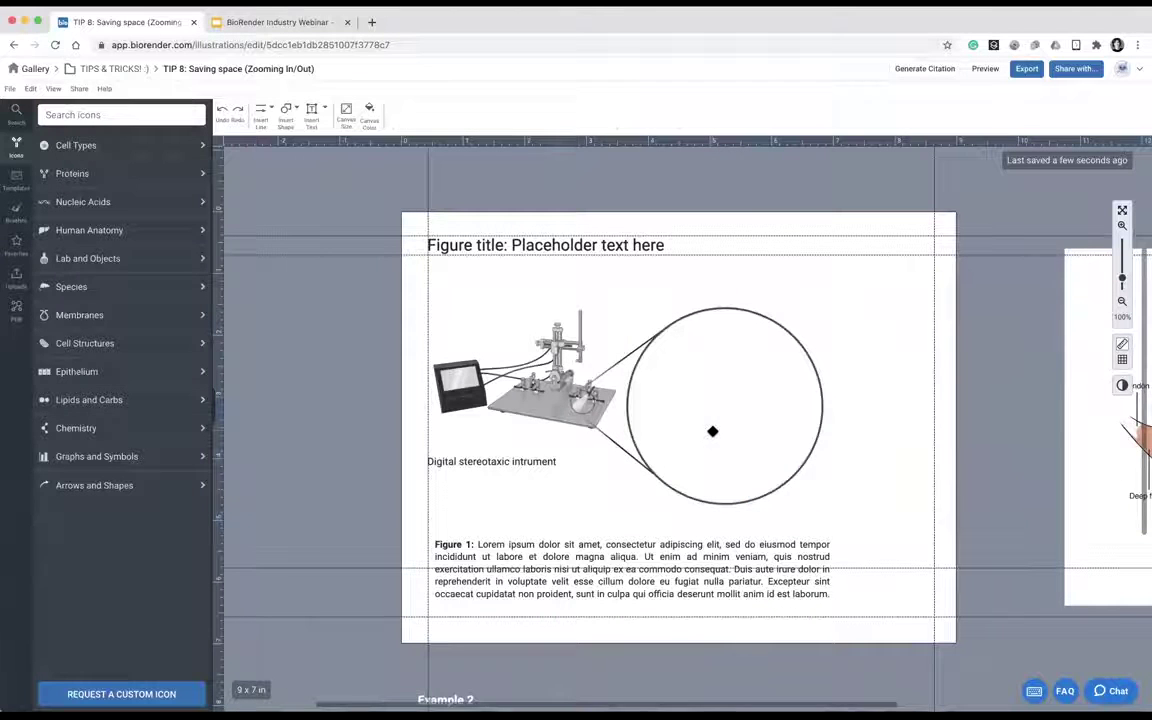
pyautogui.click(549, 410)
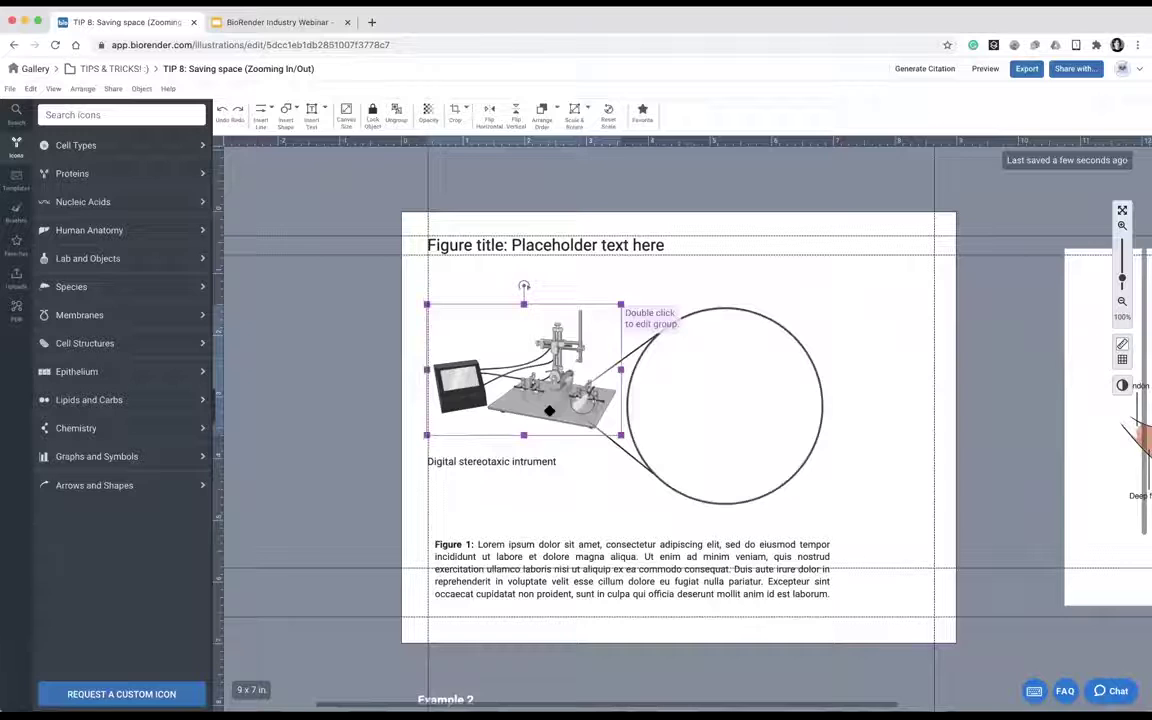
pyautogui.press('super+z')
pyautogui.moveTo(716, 401); pyautogui.dragTo(891, 388)
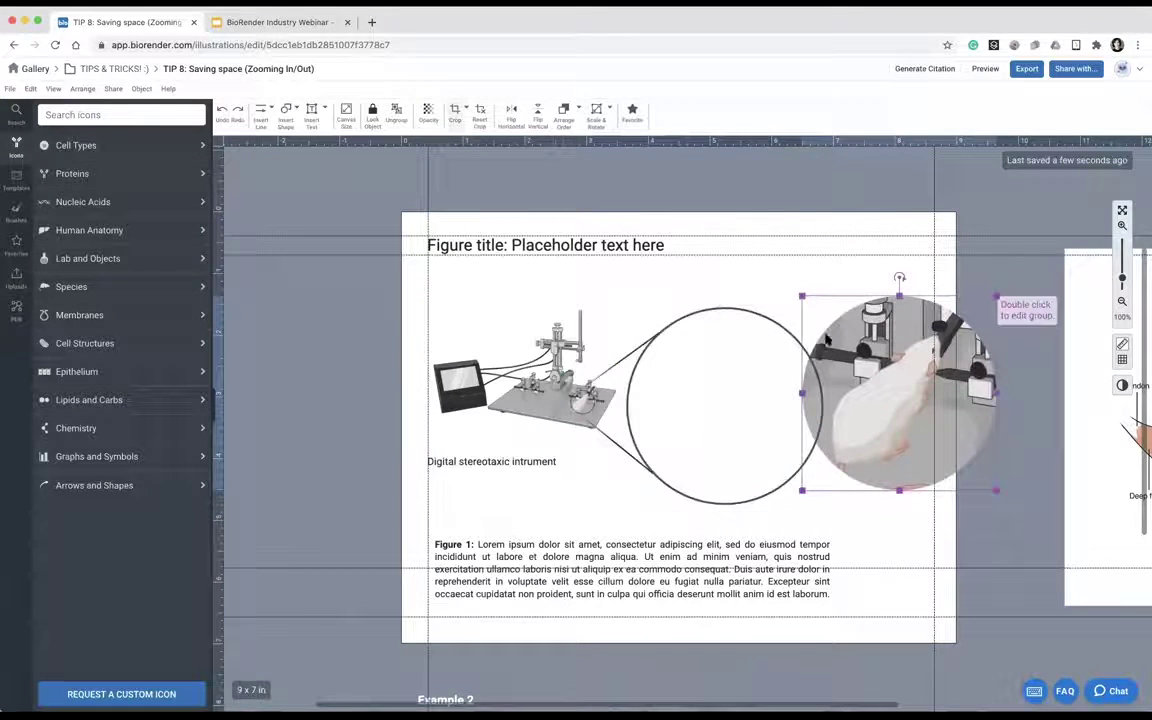
pyautogui.press('super+z')
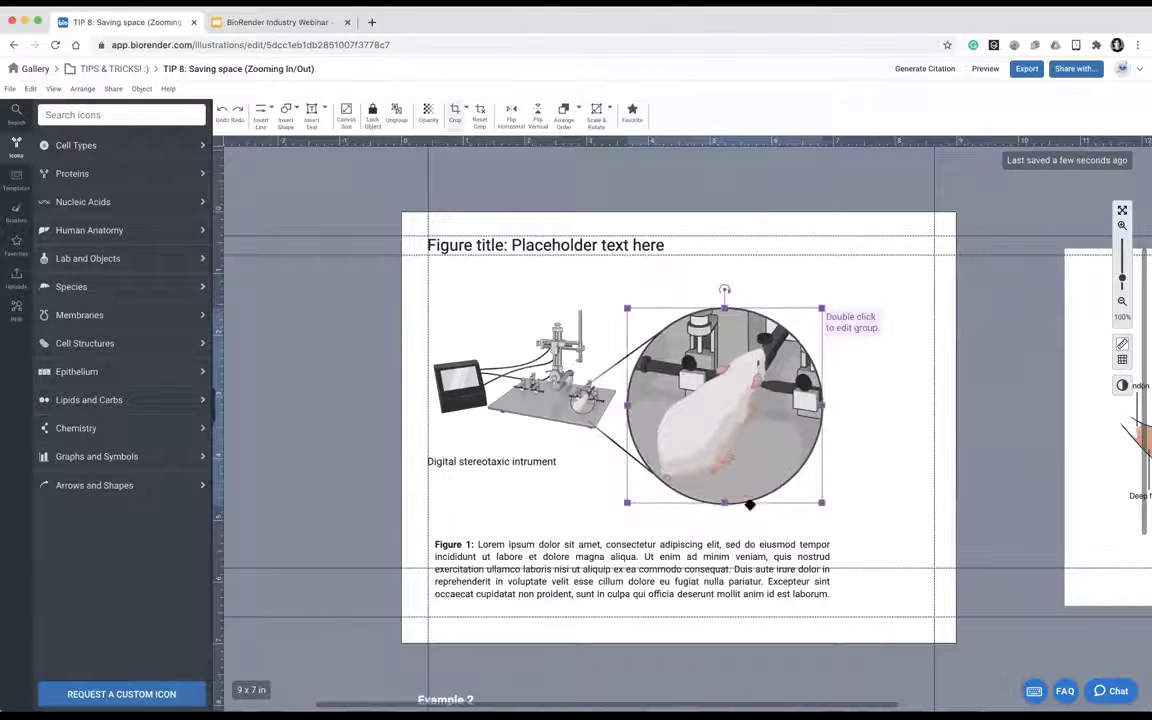
# Examine Example 2, the well plate with its magnified group of cells.
pyautogui.scroll(-5, 754, 508)
pyautogui.scroll(-2, 752, 509)
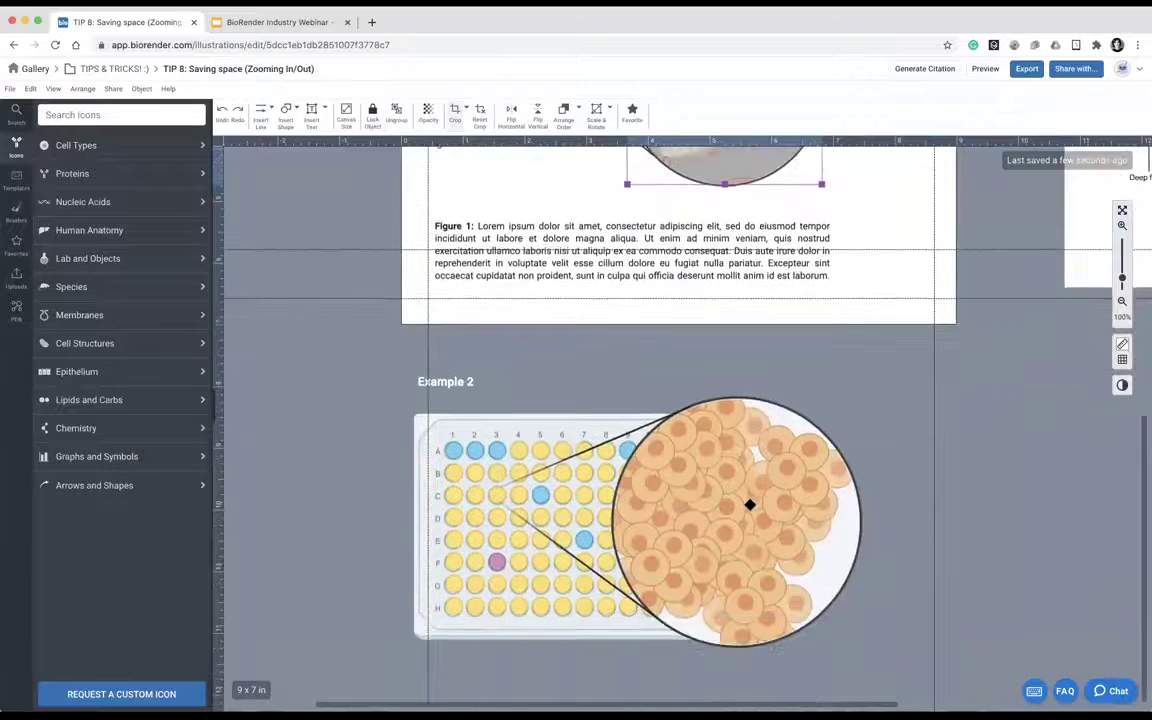
pyautogui.click(696, 541)
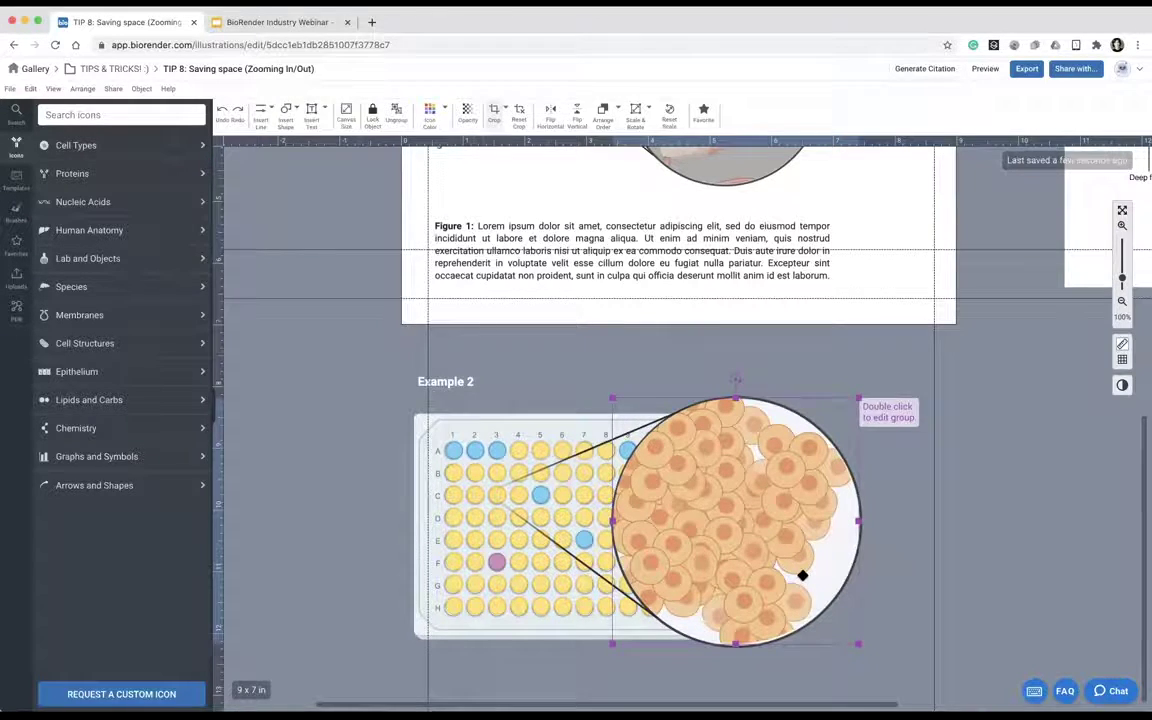
pyautogui.click(590, 386)
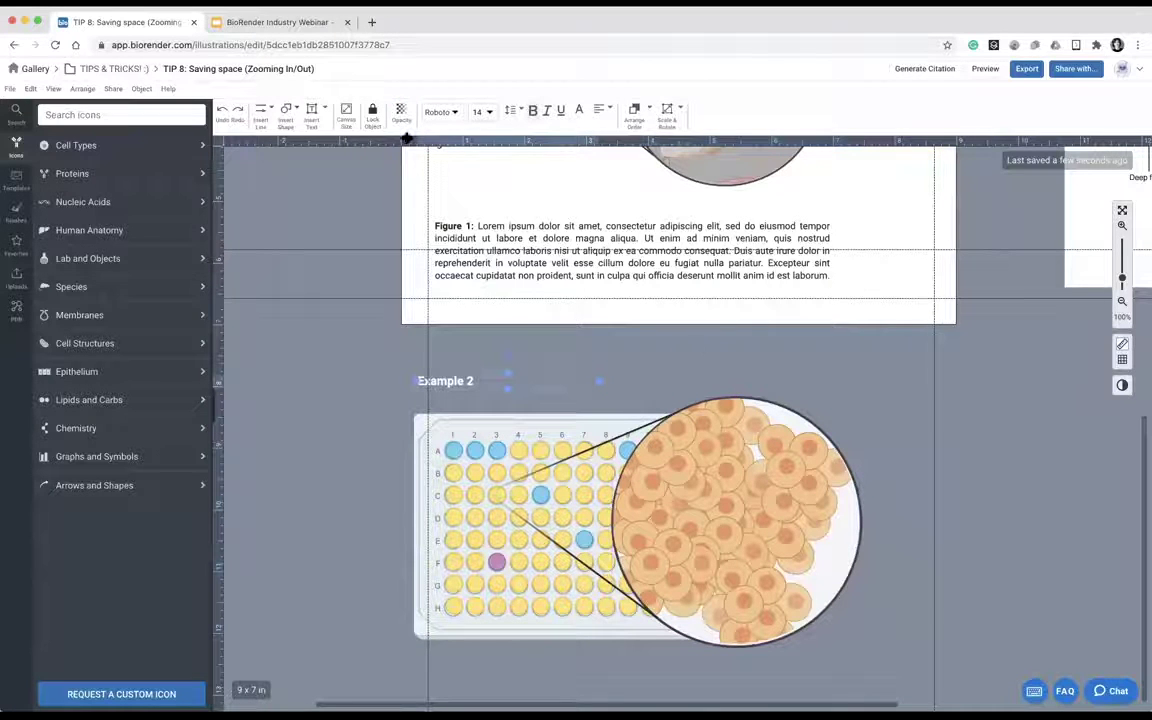
# Return to the gallery's own illustrations and open "TIP 2: Contrast (color value)".
pyautogui.click(112, 69)
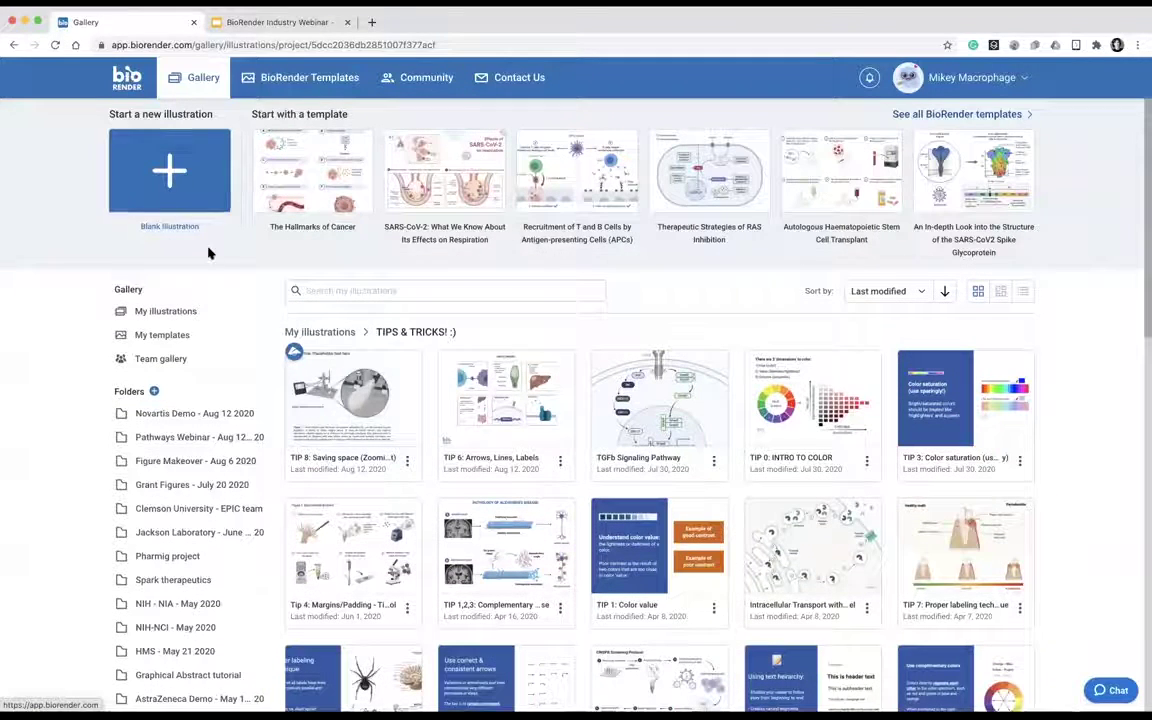
pyautogui.click(157, 318)
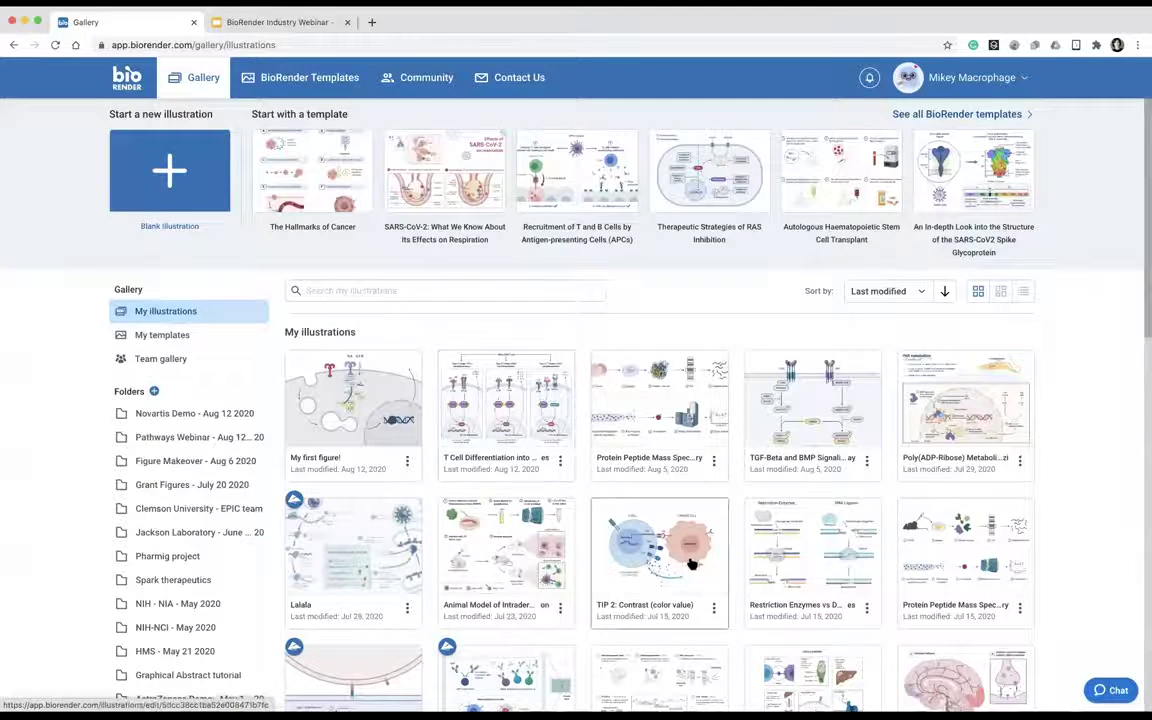
pyautogui.click(622, 507)
# Scale the entire T cell and cancer cell figure down to less than half its size in the canvas's upper-left area.
pyautogui.moveTo(353, 258); pyautogui.dragTo(830, 600)
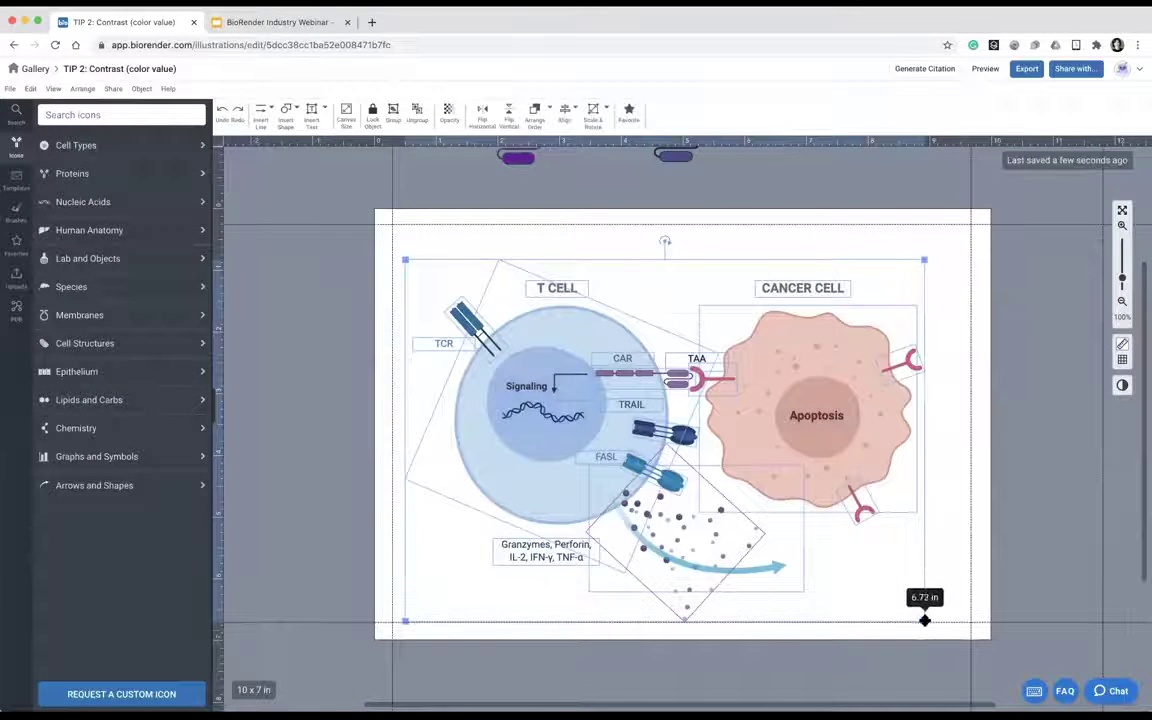
pyautogui.moveTo(924, 621); pyautogui.dragTo(604, 398)
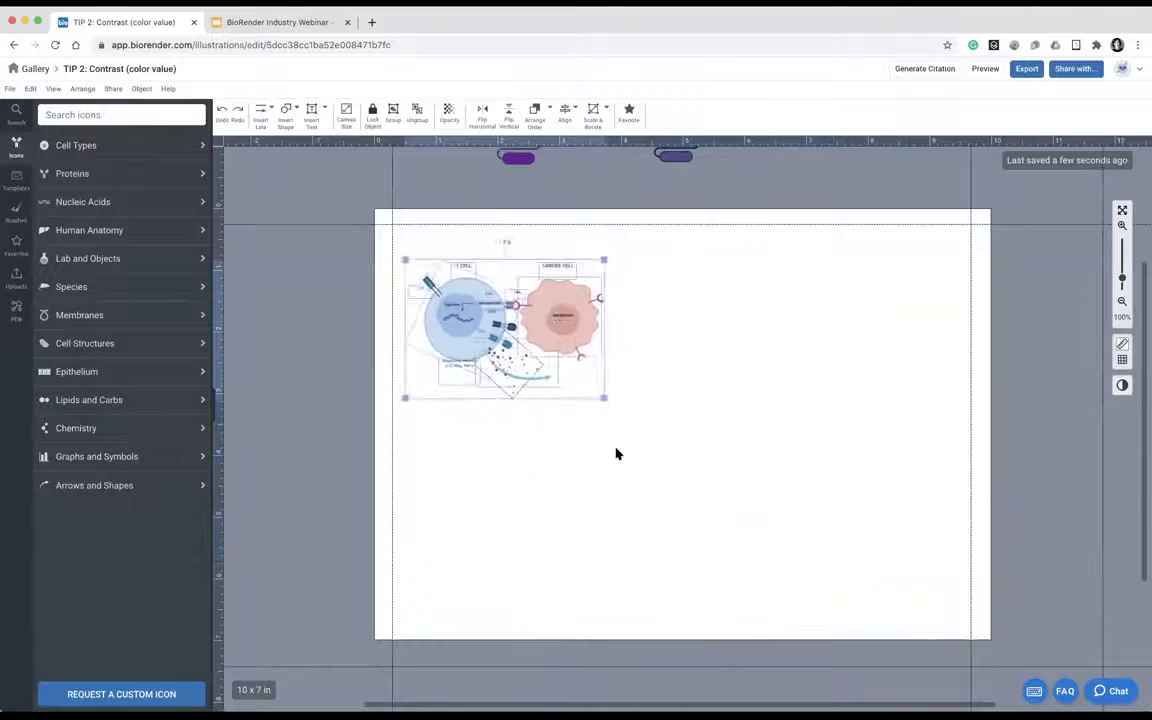
pyautogui.click(616, 454)
# Delete the scattered granules with their curved arrow, the T CELL and CANCER CELL headings and the granzymes caption.
pyautogui.moveTo(508, 362); pyautogui.dragTo(507, 358)
pyautogui.press('BackSpace')
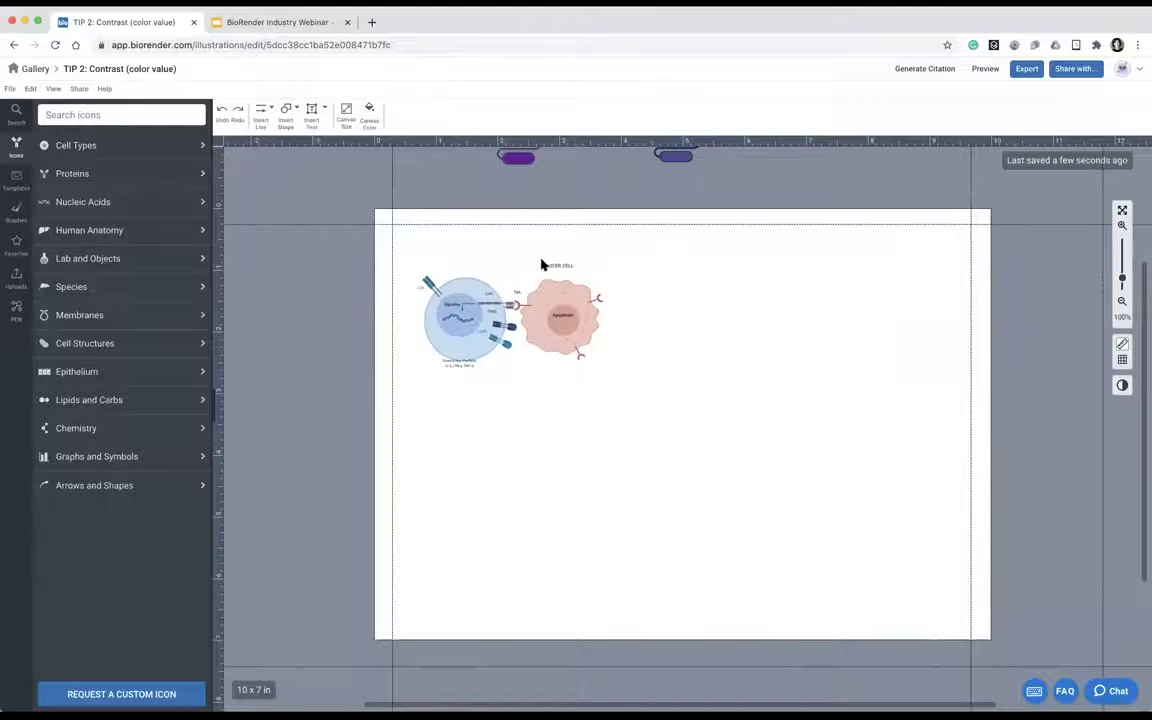
pyautogui.click(562, 265)
pyautogui.press('Delete')
pyautogui.click(467, 368)
pyautogui.press('Delete')
# Delete the TCR receptor on the T cell and the two outer receptors on the cancer cell.
pyautogui.click(428, 281)
pyautogui.press('Delete')
pyautogui.click(598, 298)
pyautogui.press('Delete')
pyautogui.click(580, 352)
pyautogui.press('Delete')
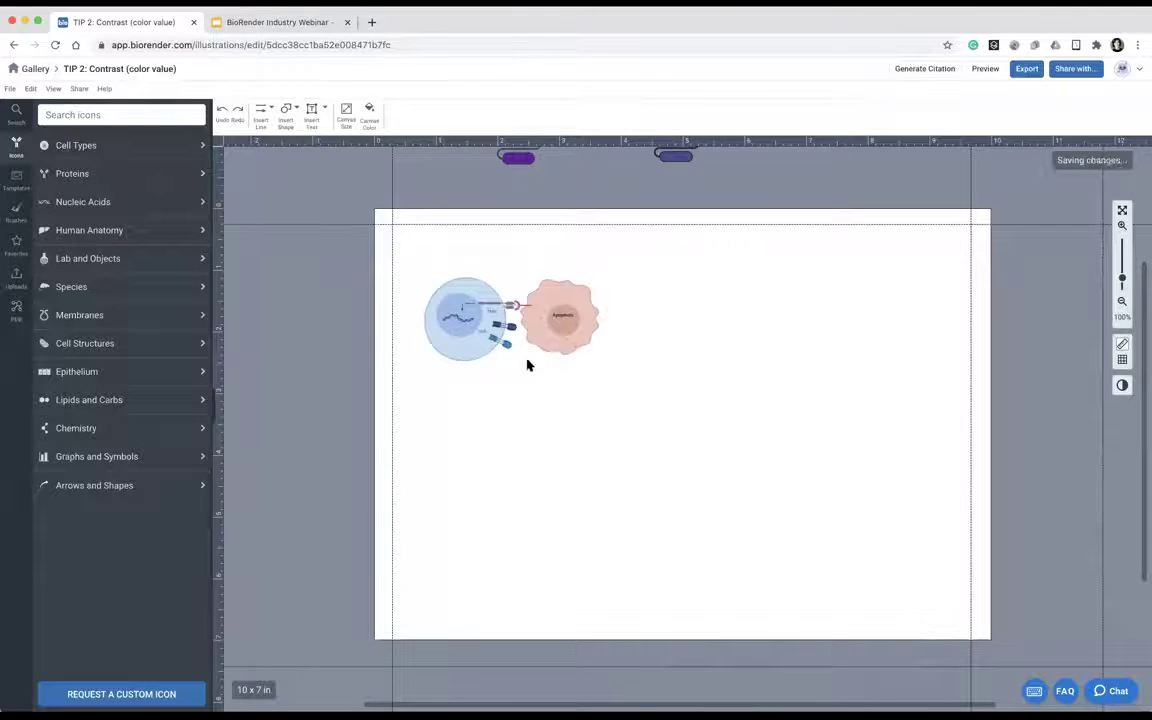
# Delete the two lower receptors on the T cell together with their remaining TRAIL and FASL labels.
pyautogui.click(504, 343)
pyautogui.press('Delete')
pyautogui.click(510, 328)
pyautogui.press('Delete')
pyautogui.click(488, 332)
pyautogui.press('Delete')
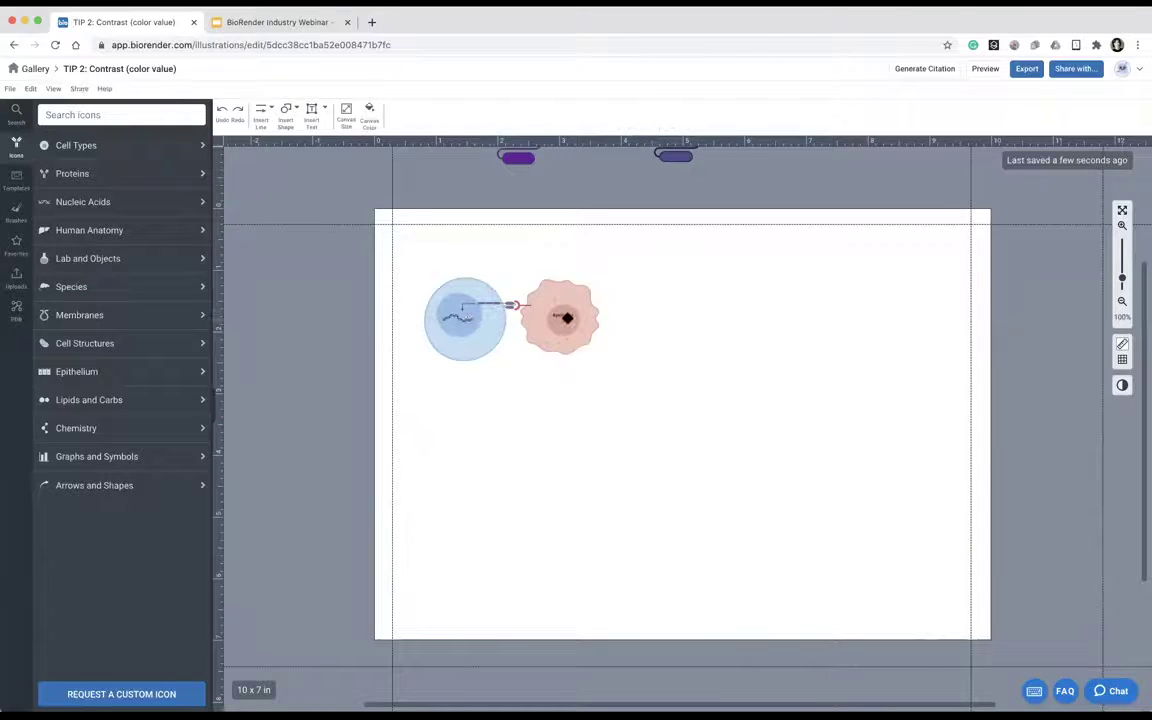
# Shrink the two cells and their connecting receptor slightly and move them up toward the canvas's upper-left corner.
pyautogui.moveTo(427, 262); pyautogui.dragTo(553, 366)
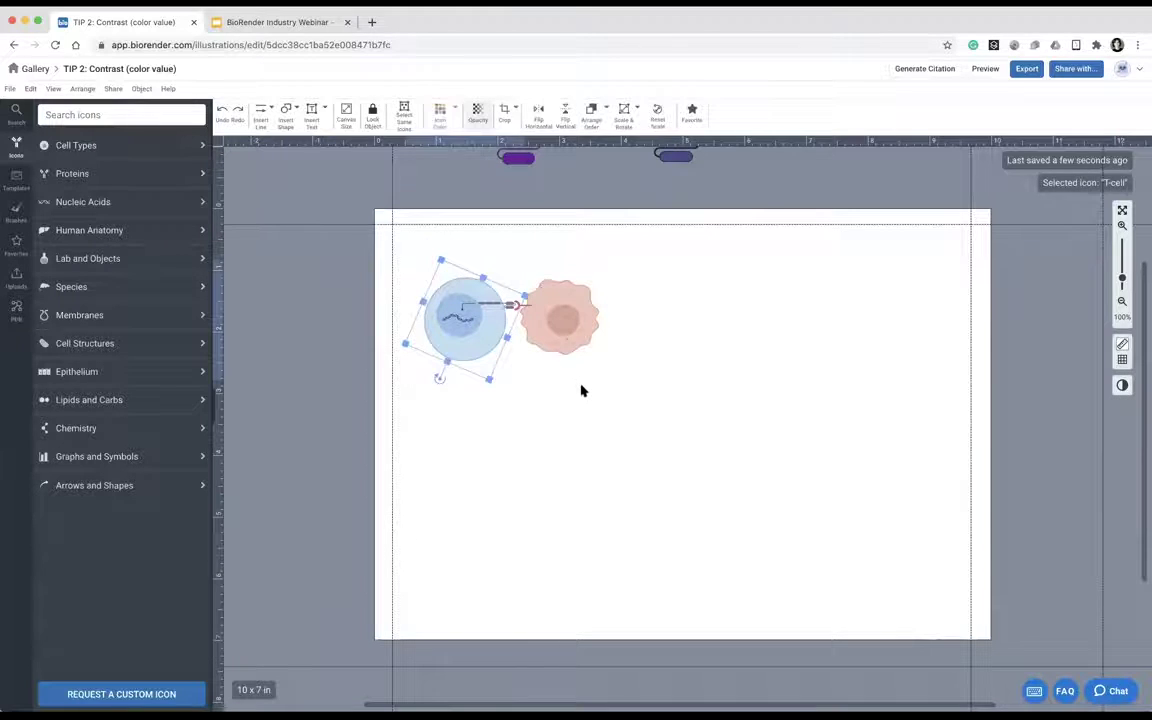
pyautogui.click(585, 391)
pyautogui.moveTo(442, 264); pyautogui.dragTo(479, 340)
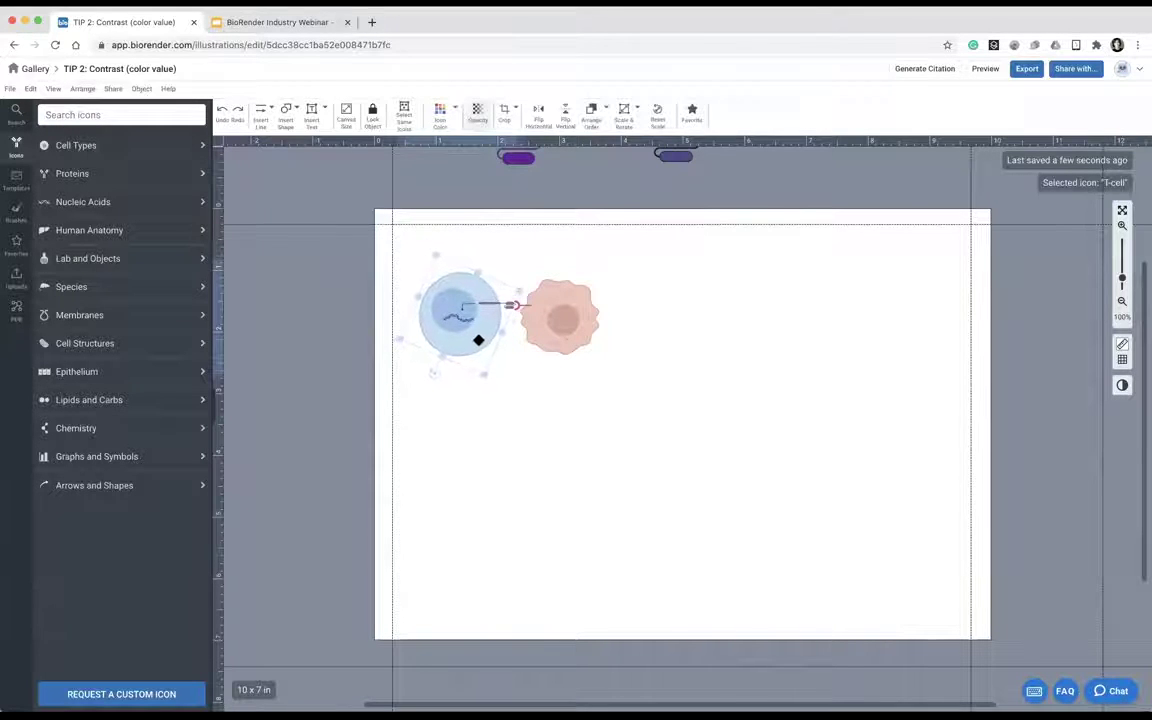
pyautogui.click(531, 389)
pyautogui.moveTo(420, 265); pyautogui.dragTo(572, 370)
pyautogui.click(576, 365)
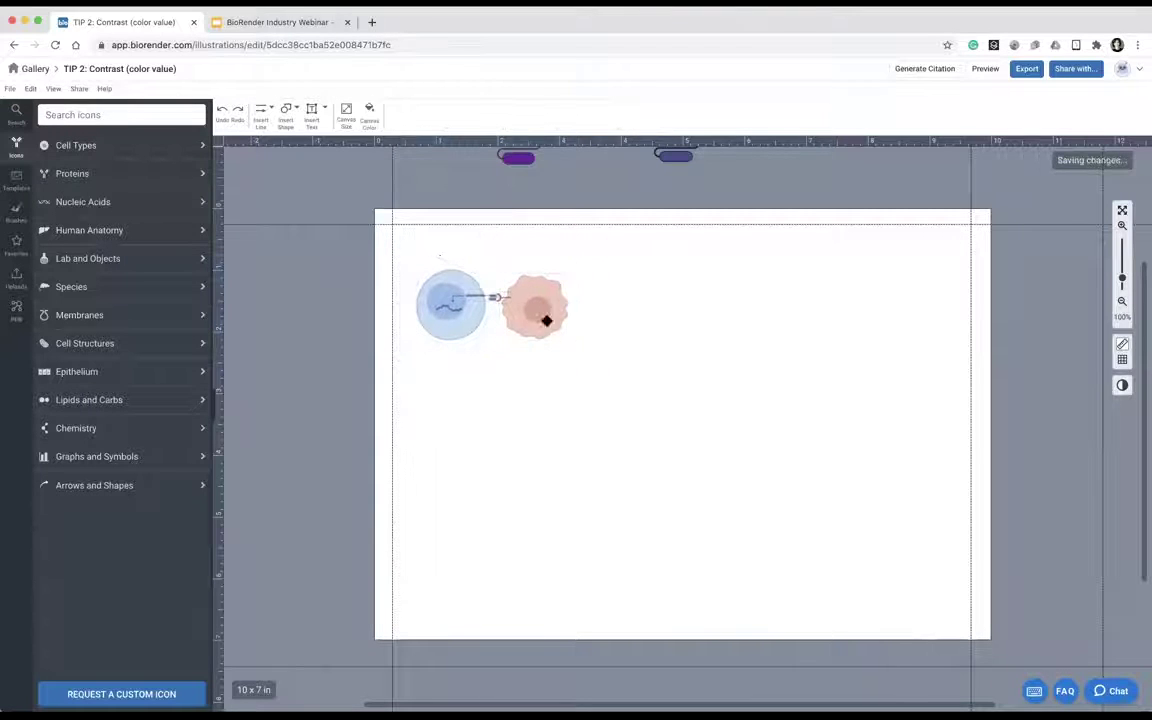
pyautogui.moveTo(432, 252); pyautogui.dragTo(542, 313)
pyautogui.click(356, 207)
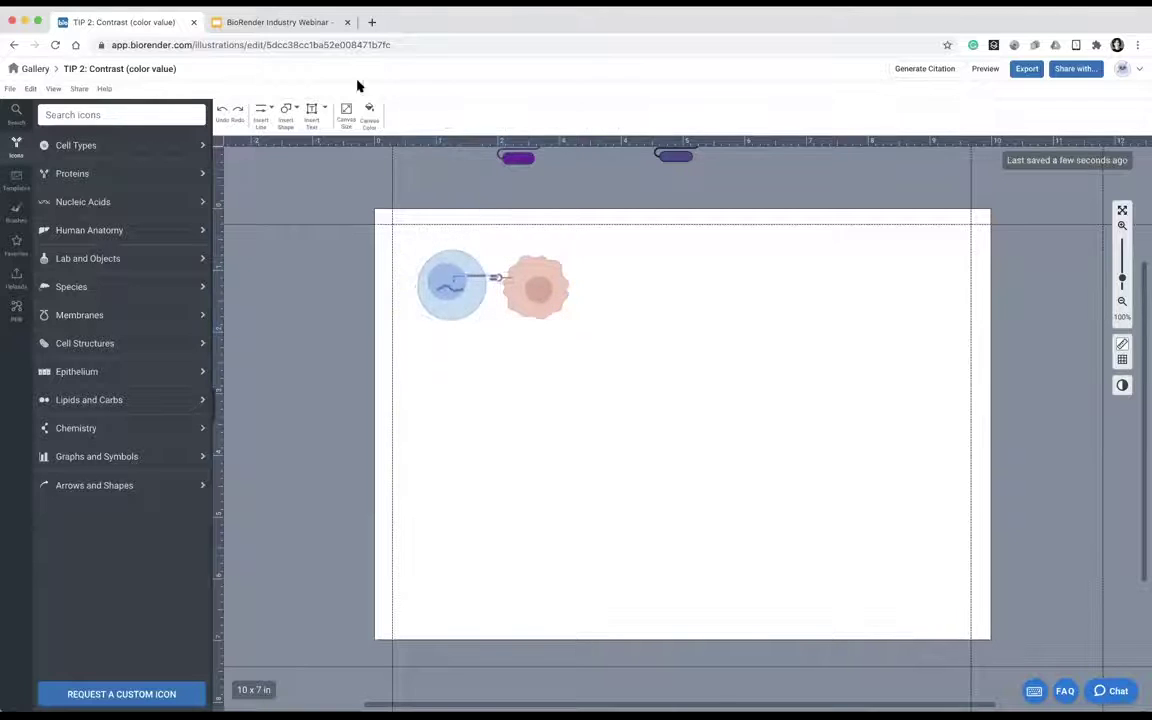
# Draw a small rectangle over the receptor contact between the T cell and the cancer cell.
pyautogui.click(285, 110)
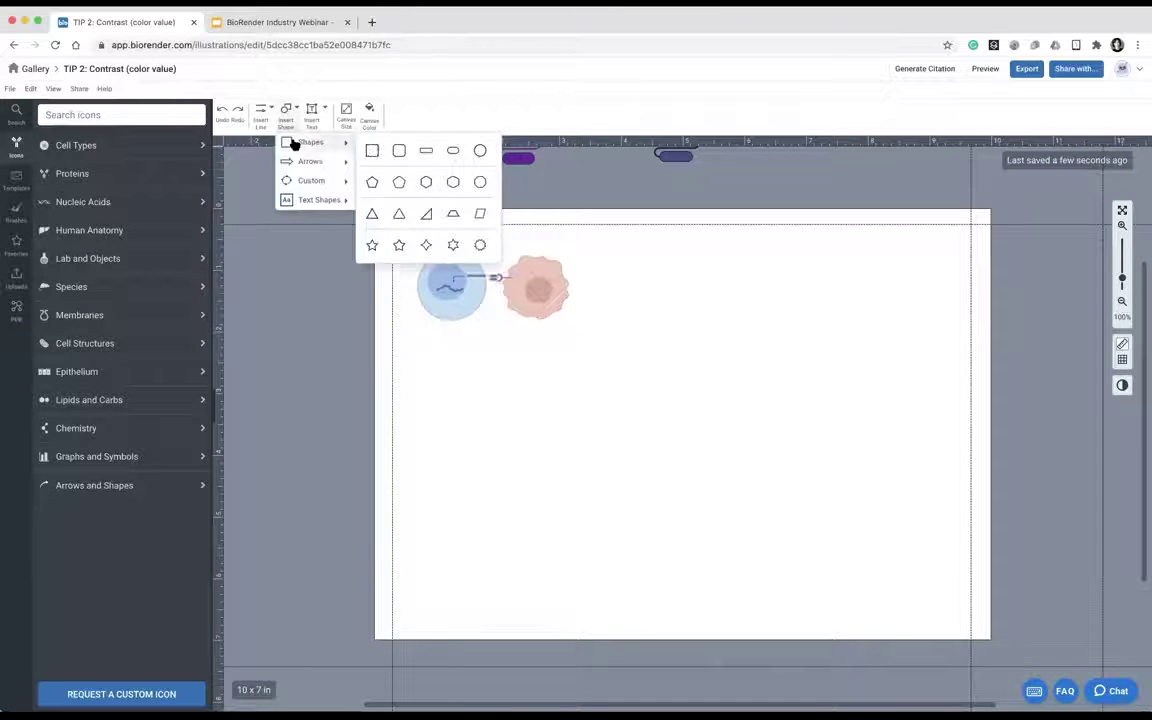
pyautogui.click(373, 150)
pyautogui.moveTo(471, 259); pyautogui.dragTo(520, 291)
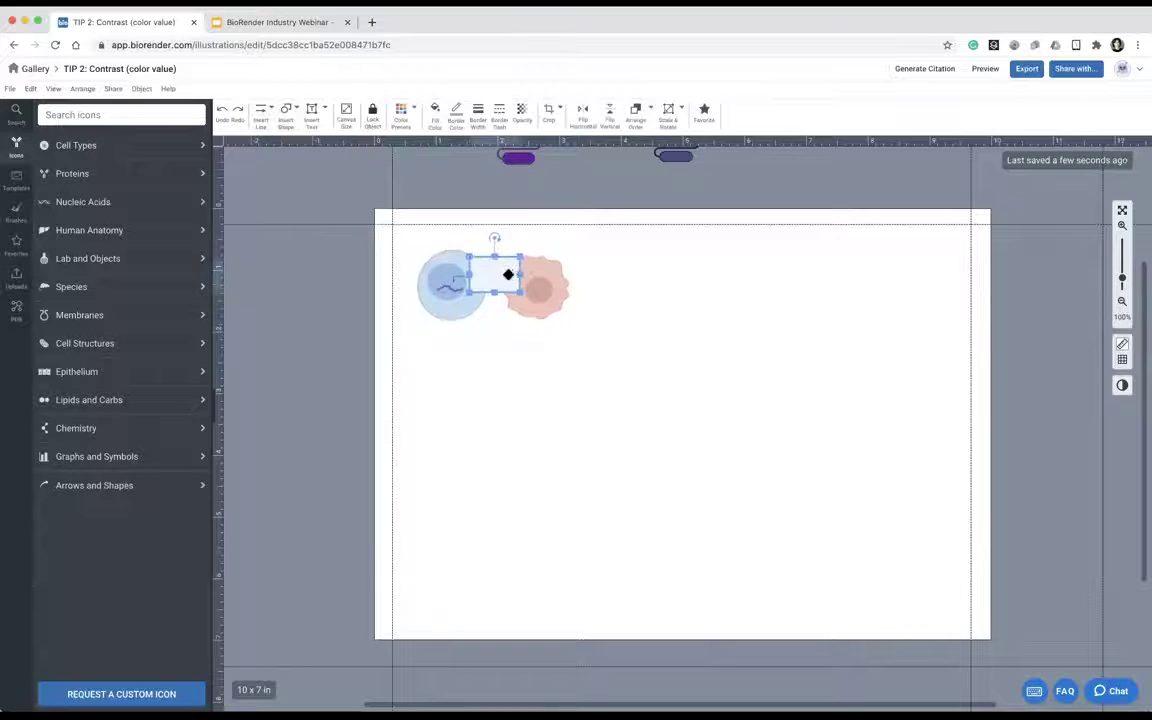
# Give the rectangle a transparent fill and a black border.
pyautogui.click(436, 117)
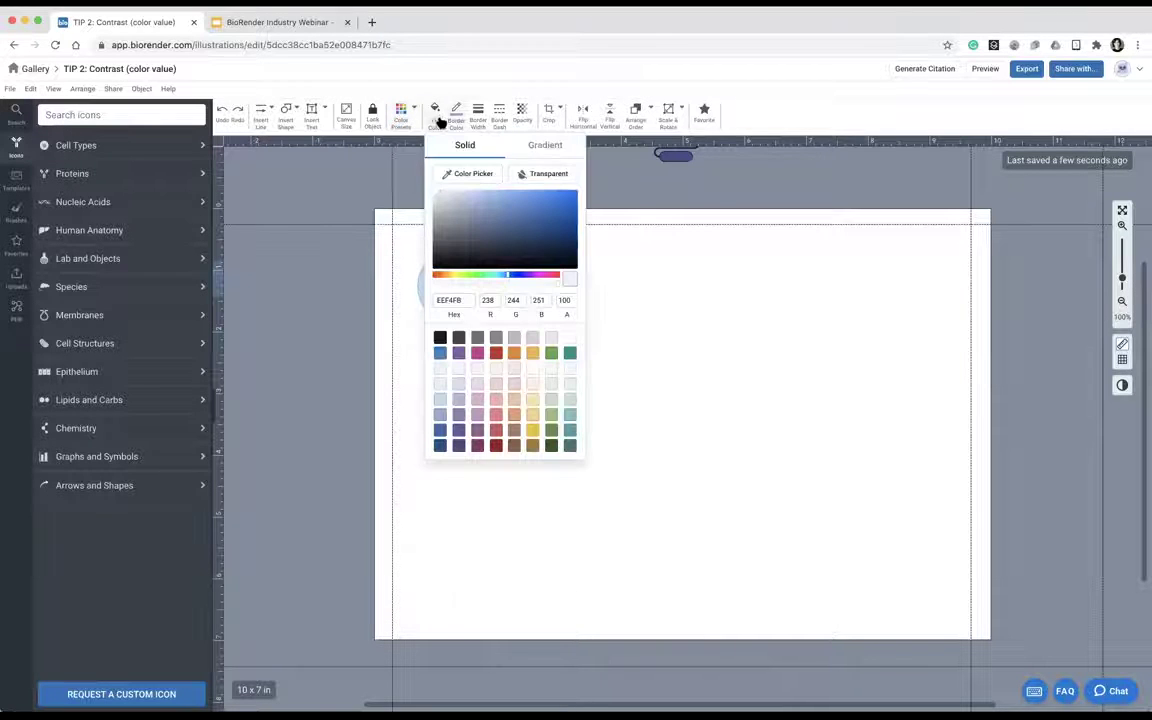
pyautogui.click(547, 174)
pyautogui.click(458, 113)
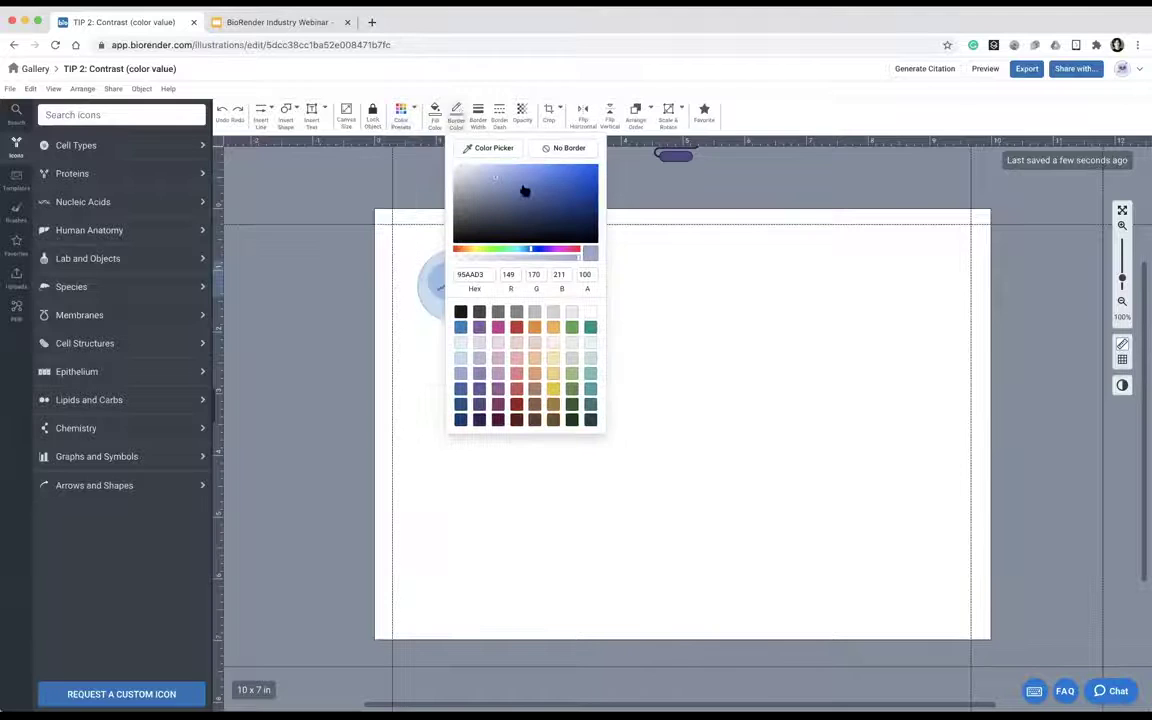
pyautogui.click(414, 282)
# Search the icon library for "membrane" and place the icon "Membrane (bilayer, arc, large, filled)" on the canvas.
pyautogui.hscroll(2, 522, 380)
pyautogui.scroll(-1, 522, 380)
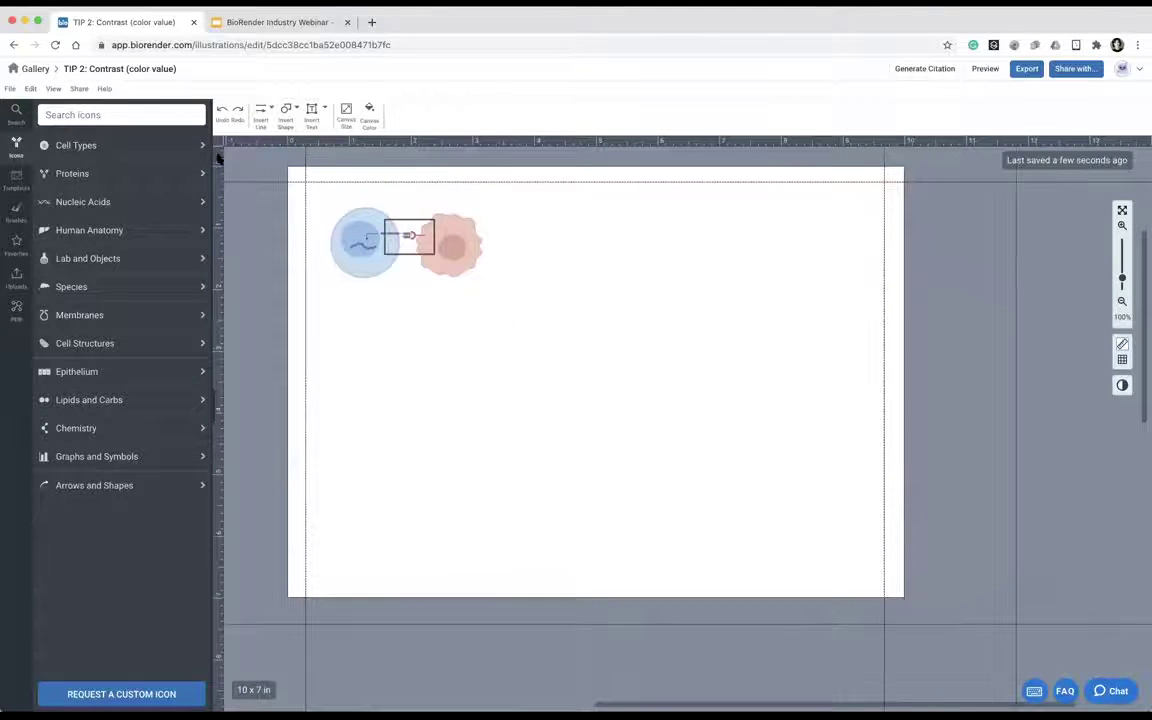
pyautogui.click(124, 112)
pyautogui.write('membrane')
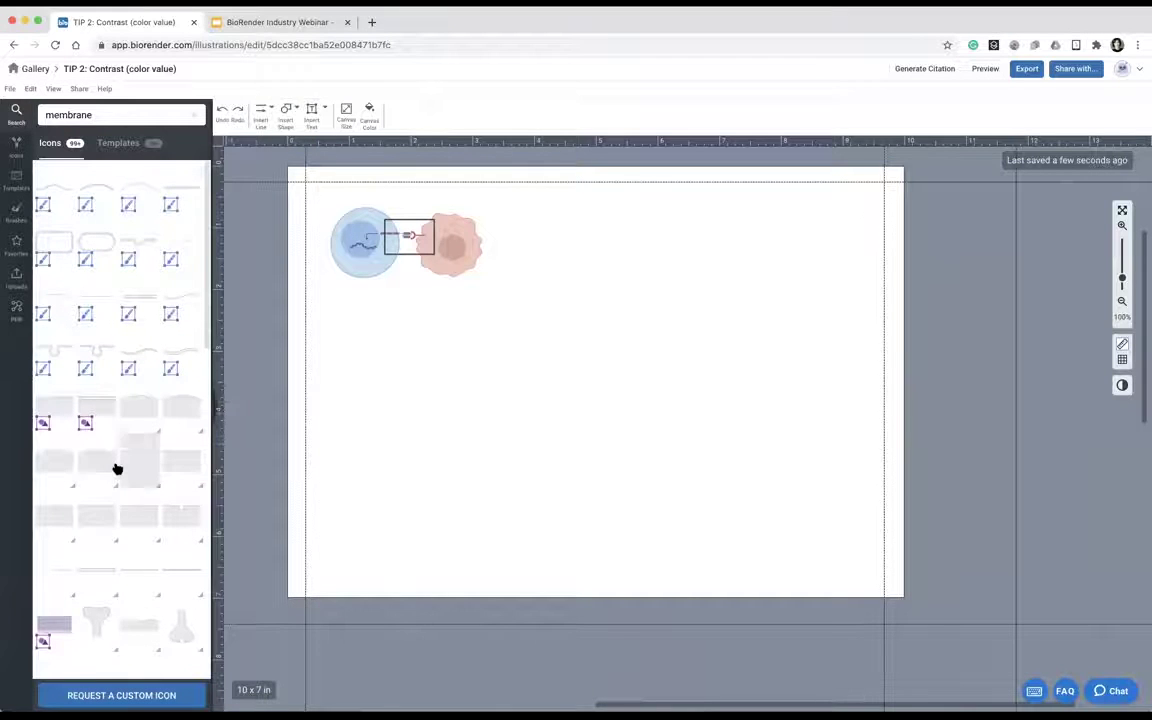
pyautogui.scroll(-2, 116, 466)
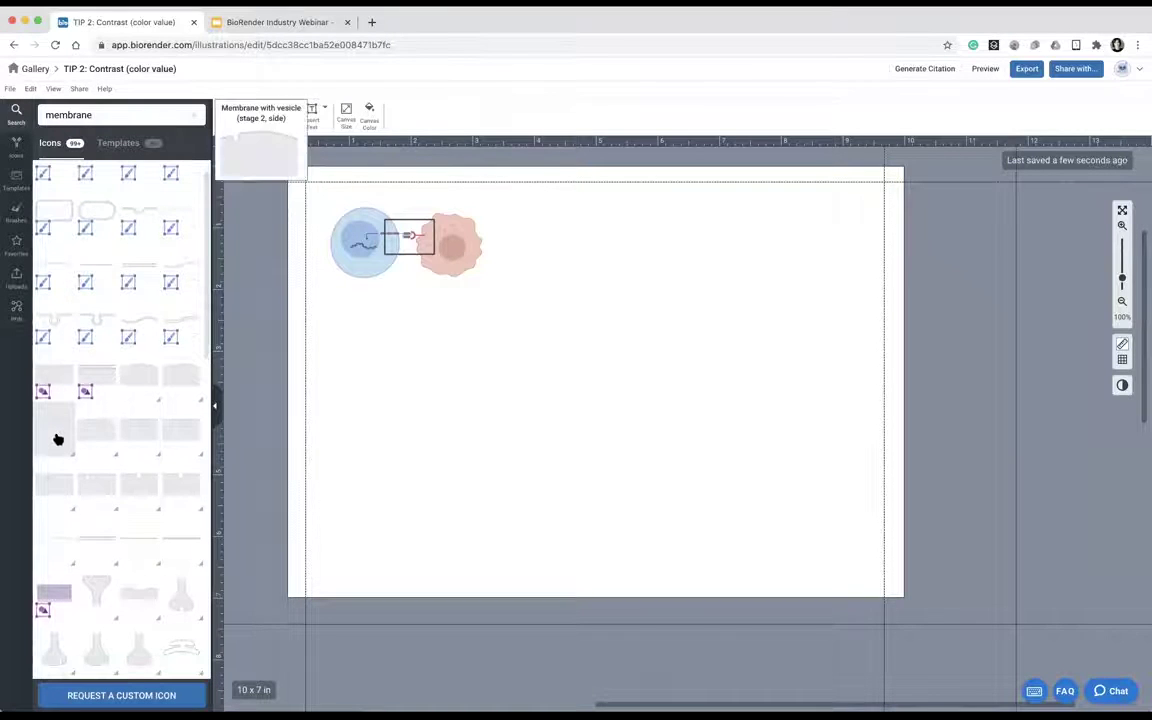
pyautogui.scroll(-5, 57, 439)
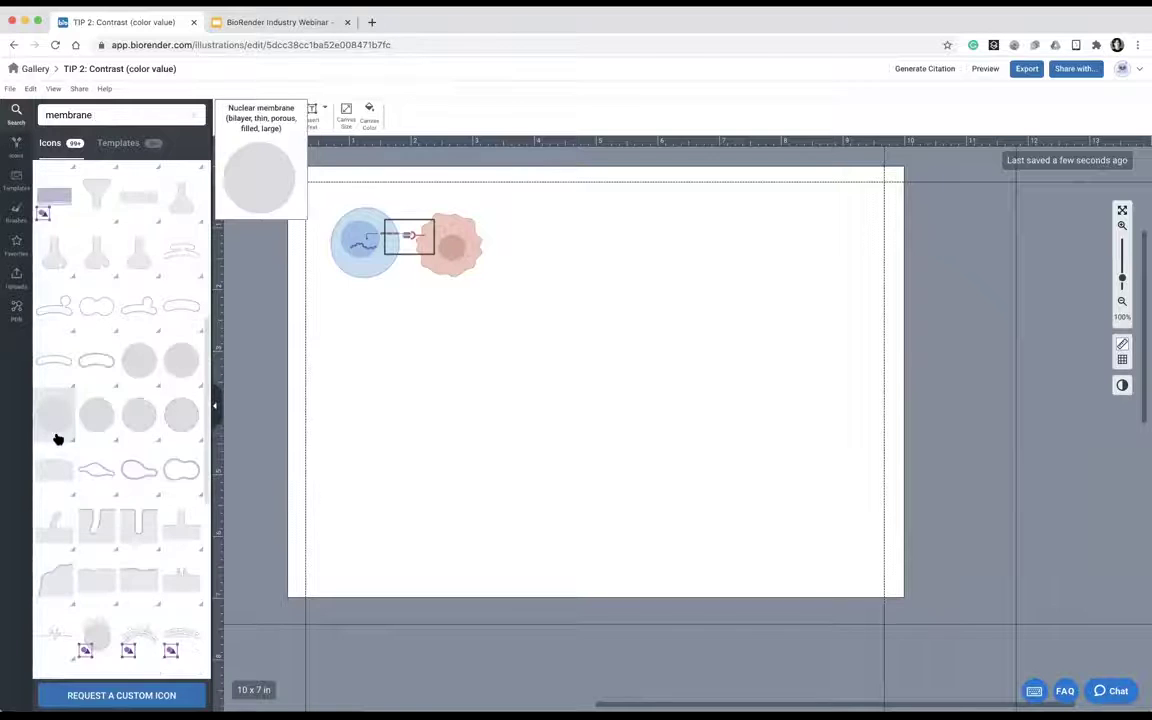
pyautogui.moveTo(44, 478); pyautogui.dragTo(692, 474)
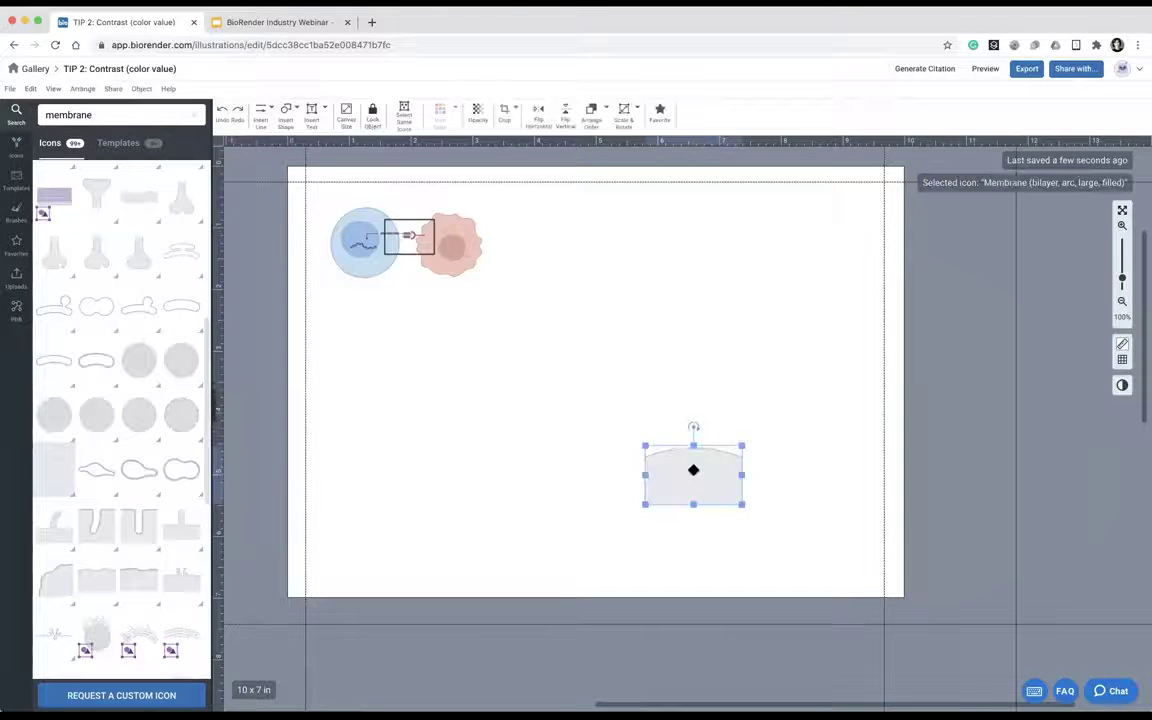
# Enlarge the membrane, rotate it upright with its curve facing left, and fit it over the canvas's full right side.
pyautogui.moveTo(648, 510); pyautogui.dragTo(362, 588)
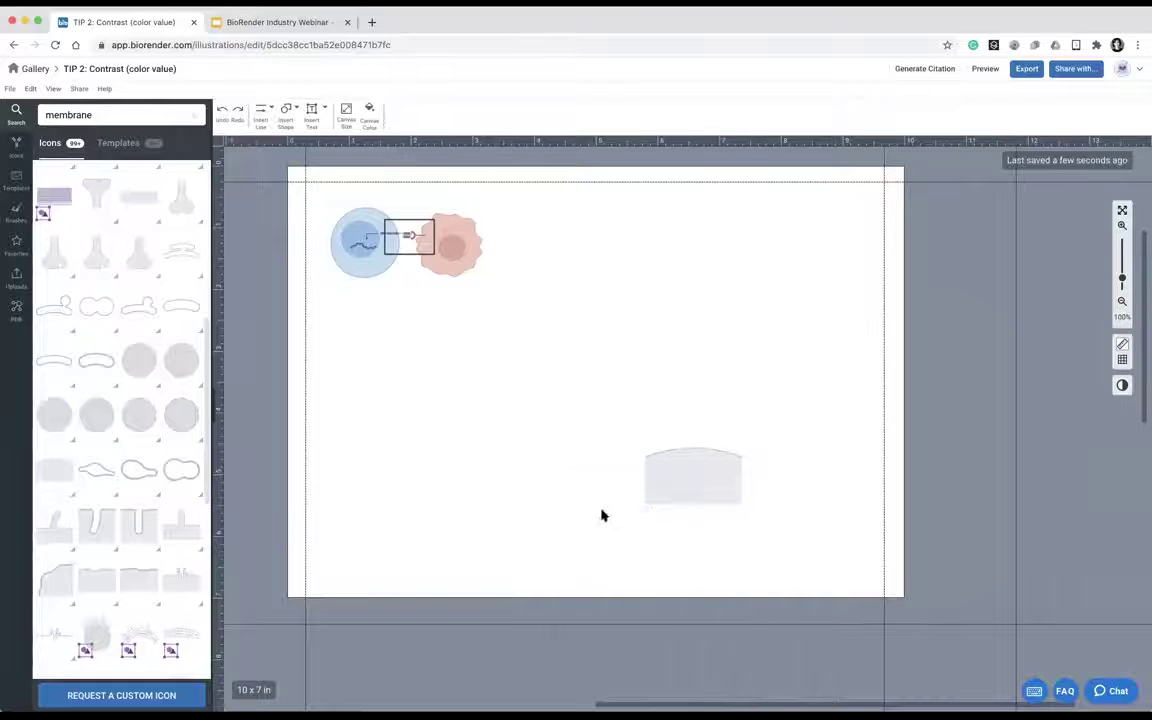
pyautogui.click(672, 491)
pyautogui.moveTo(645, 444); pyautogui.dragTo(345, 262)
pyautogui.moveTo(537, 237); pyautogui.dragTo(394, 378)
pyautogui.moveTo(564, 360); pyautogui.dragTo(810, 351)
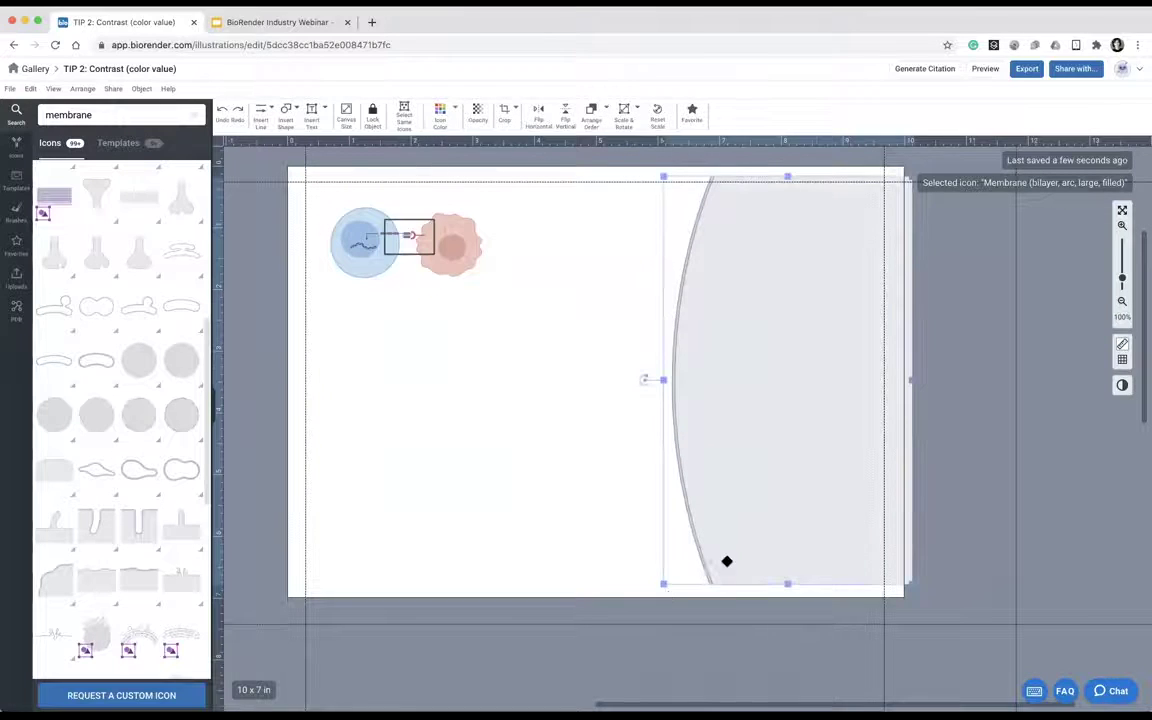
pyautogui.moveTo(663, 585); pyautogui.dragTo(606, 630)
# Duplicate the membrane, turn the copy to face the first one across the canvas's left half, and move the cell overview off the canvas.
pyautogui.moveTo(764, 472); pyautogui.dragTo(378, 240)
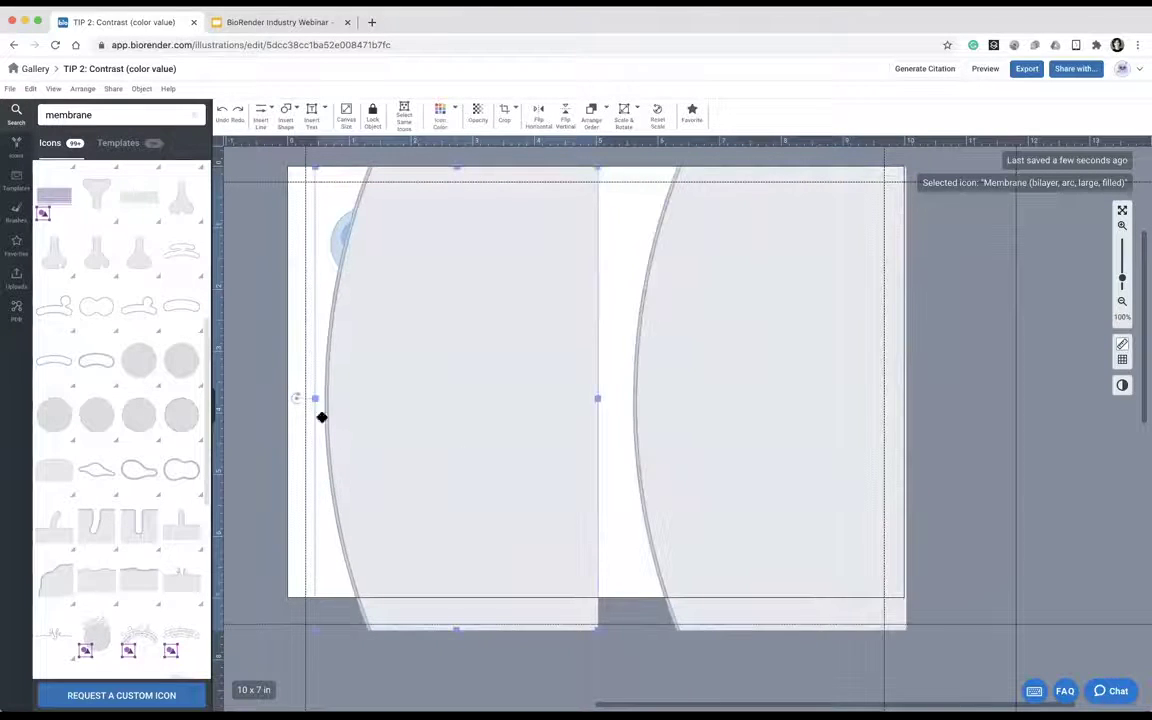
pyautogui.moveTo(296, 399); pyautogui.dragTo(605, 392)
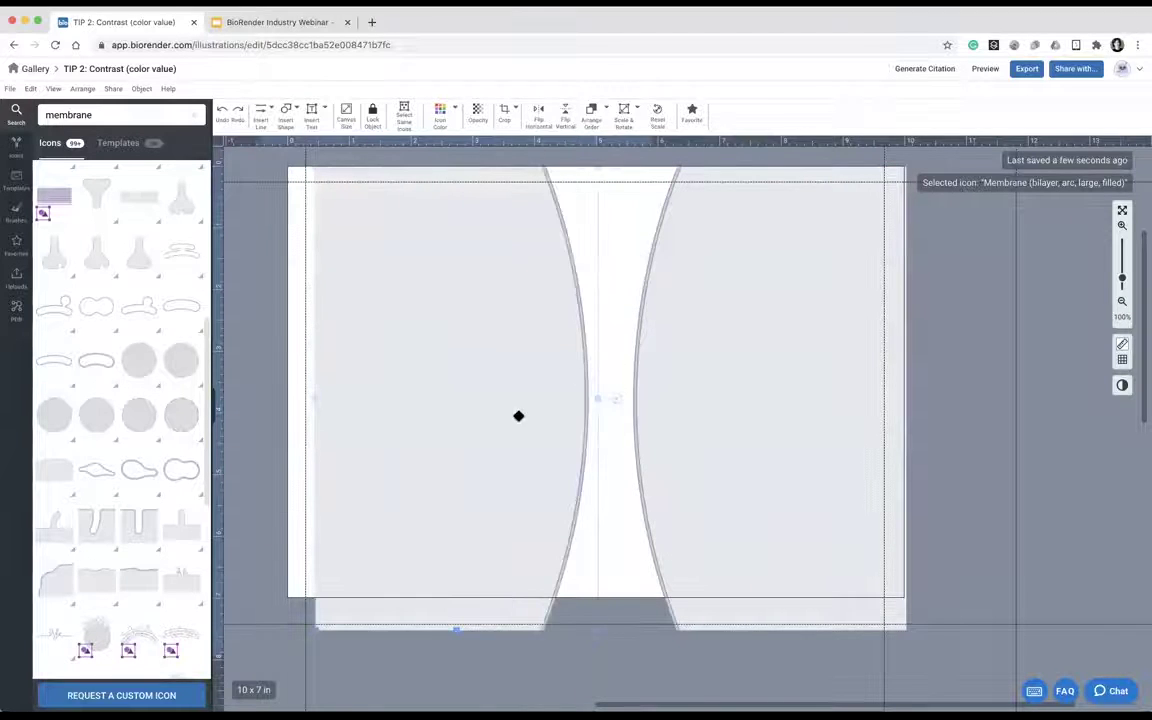
pyautogui.moveTo(546, 437); pyautogui.dragTo(532, 605)
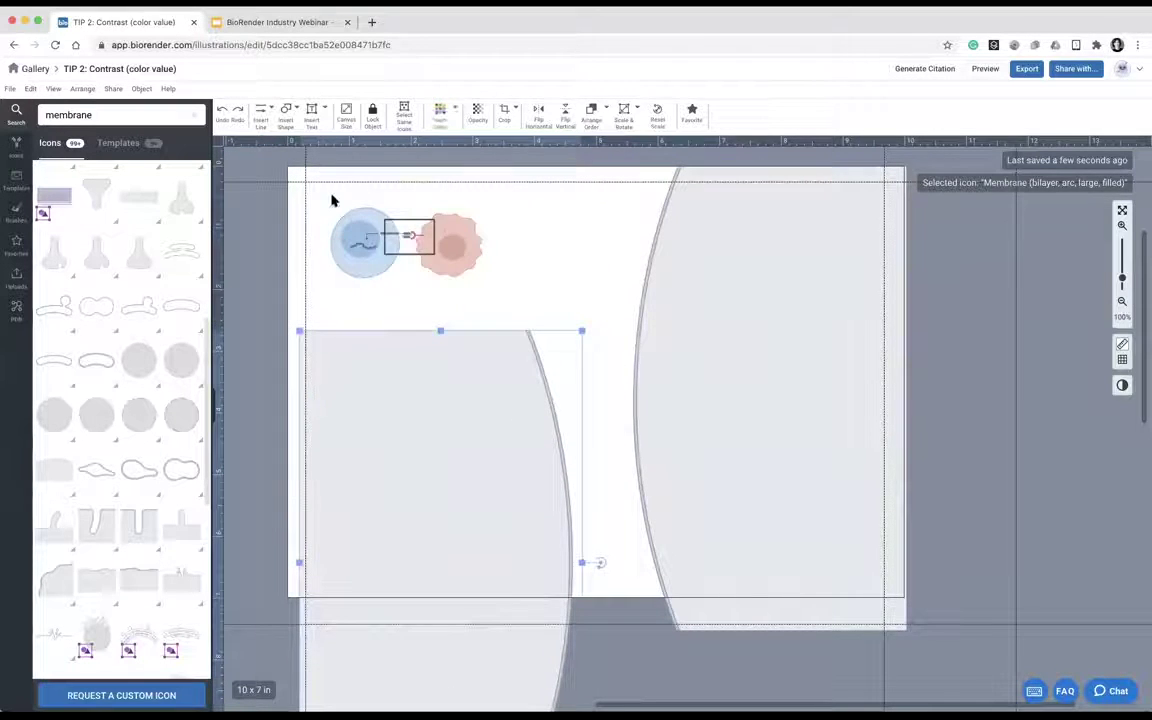
pyautogui.click(460, 256)
pyautogui.moveTo(441, 241); pyautogui.dragTo(1080, 508)
pyautogui.moveTo(398, 455); pyautogui.dragTo(382, 283)
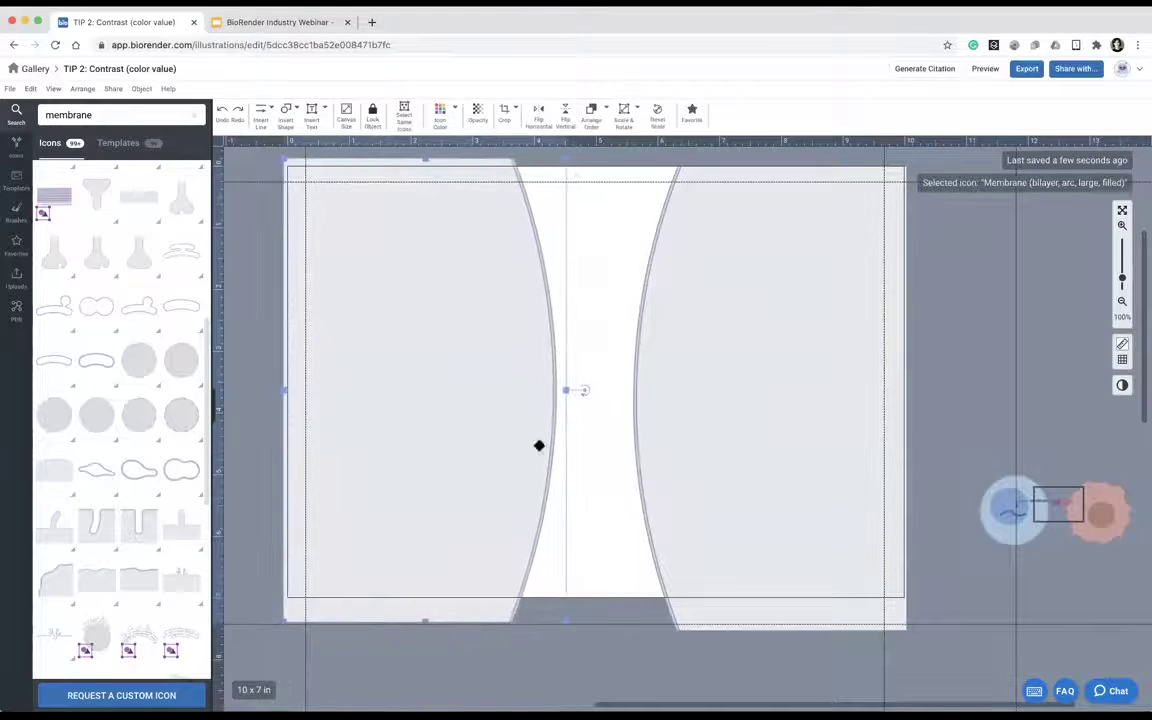
pyautogui.click(600, 477)
# Group the cell overview, send it forward in front of the left membrane, and place it in the canvas's upper-left corner.
pyautogui.click(1128, 536)
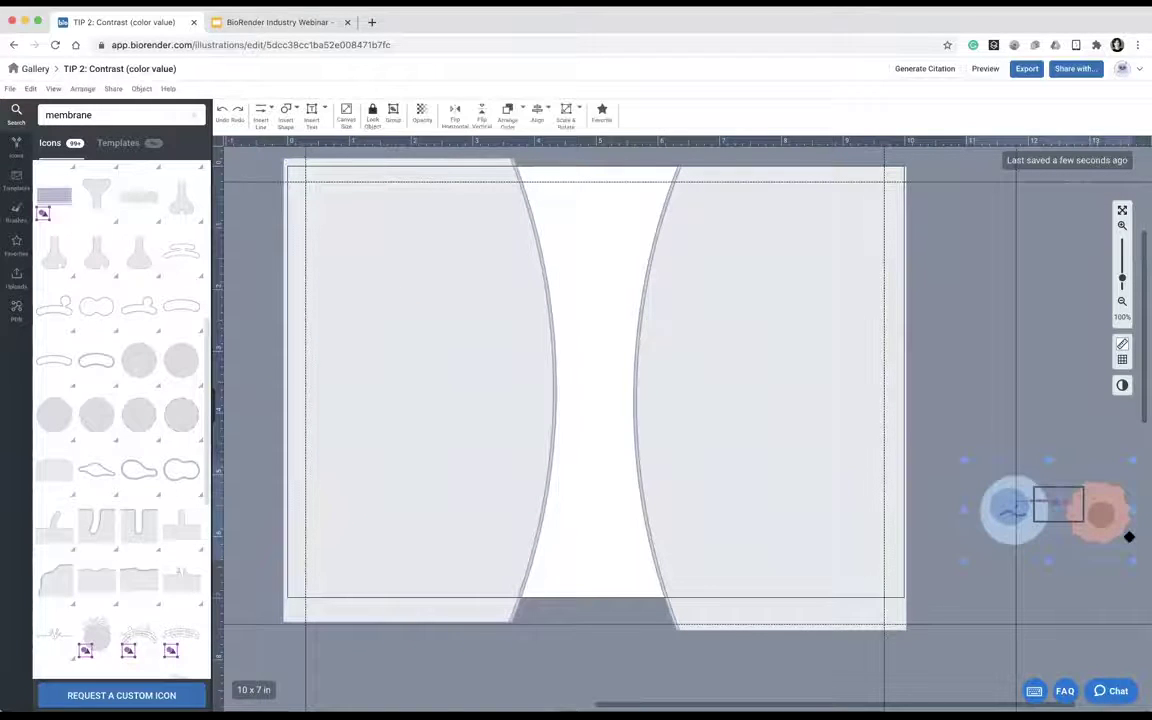
pyautogui.moveTo(1111, 521); pyautogui.dragTo(570, 272)
pyautogui.rightClick(570, 272)
pyautogui.moveTo(635, 371)
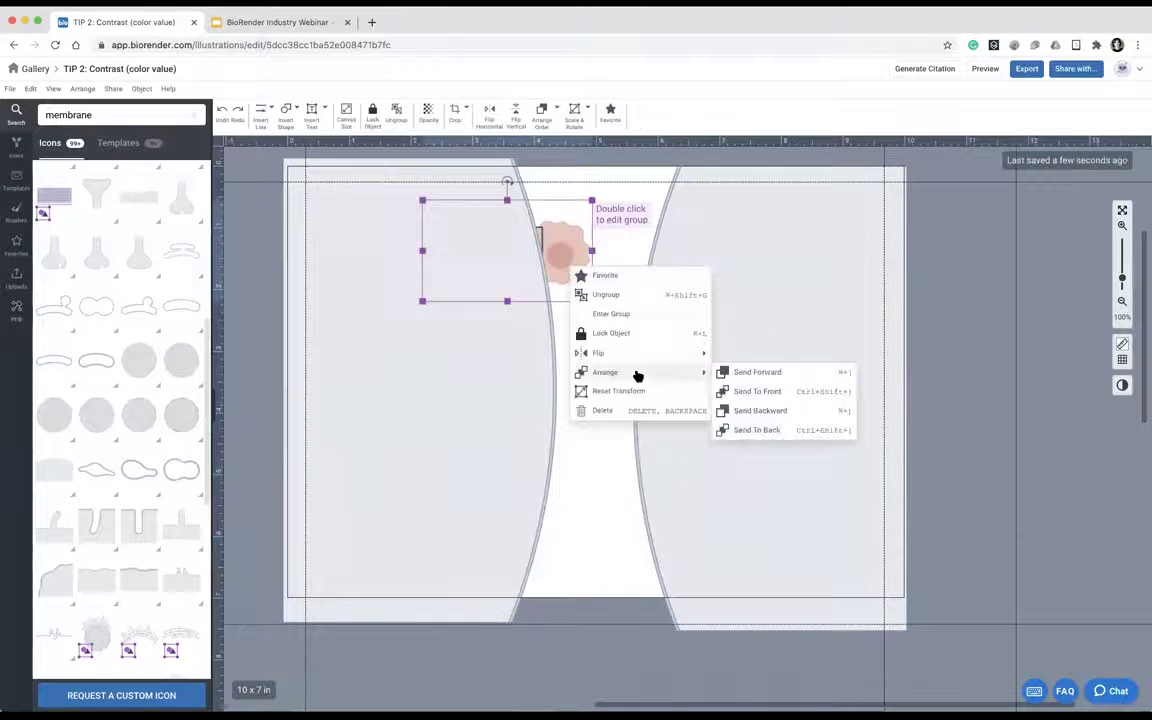
pyautogui.click(743, 373)
pyautogui.moveTo(572, 237); pyautogui.dragTo(452, 216)
pyautogui.moveTo(520, 443); pyautogui.dragTo(525, 447)
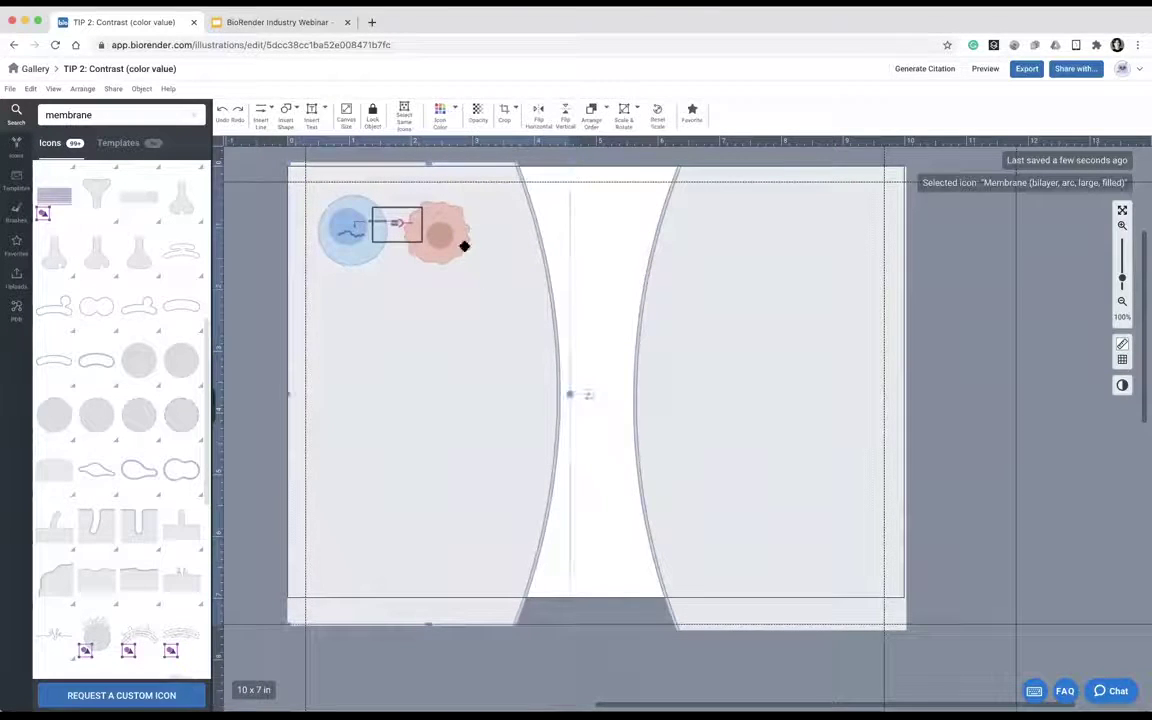
# Hide all guidelines and nudge the cell overview closer to the canvas's upper-left corner.
pyautogui.click(270, 143)
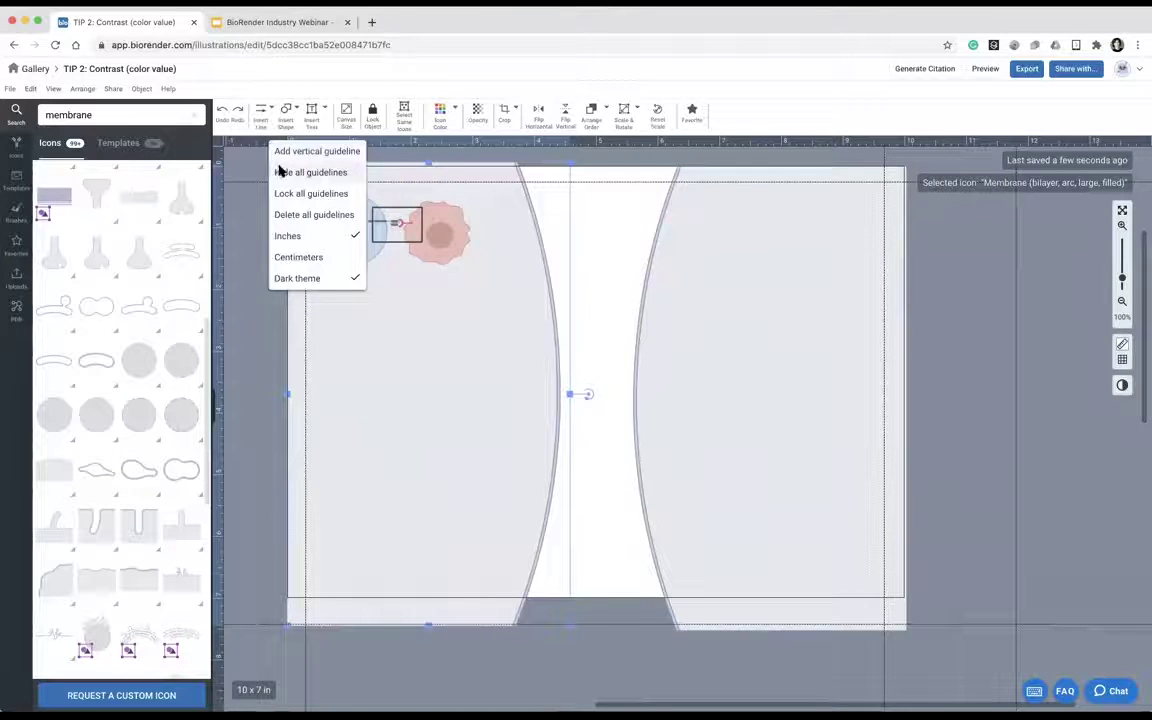
pyautogui.click(281, 172)
pyautogui.moveTo(437, 244); pyautogui.dragTo(424, 237)
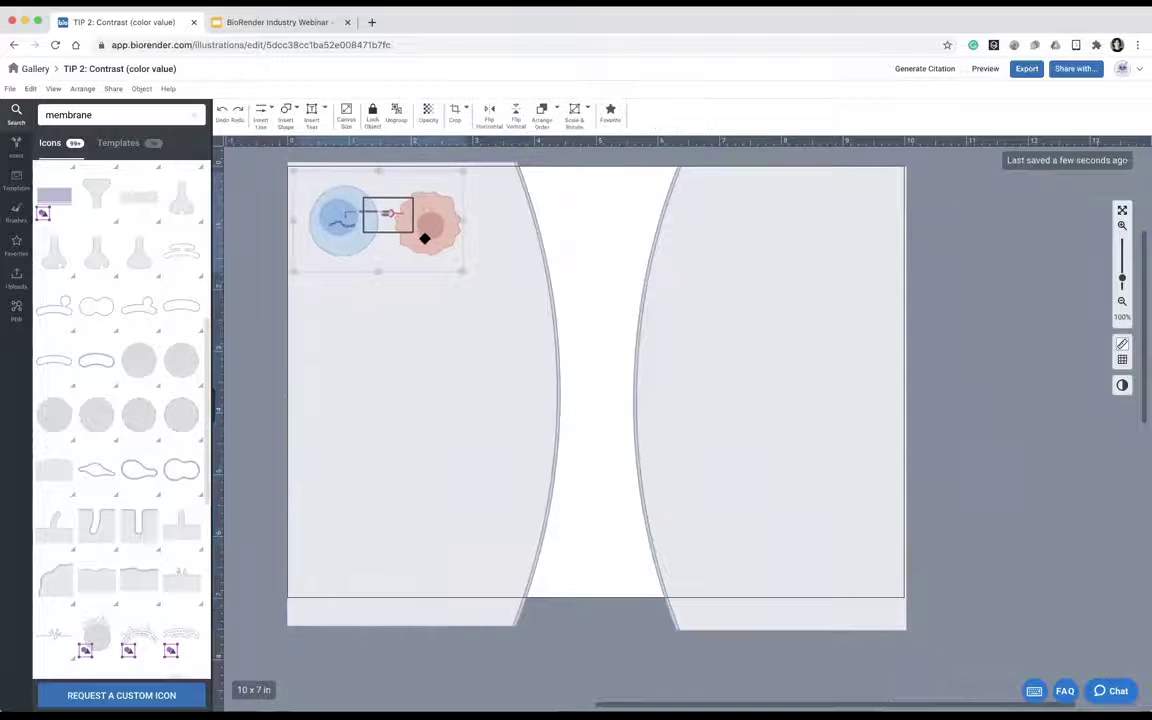
# Rotate and enlarge the left membrane so it curves diagonally across the canvas's lower-left corner below the overview.
pyautogui.click(473, 434)
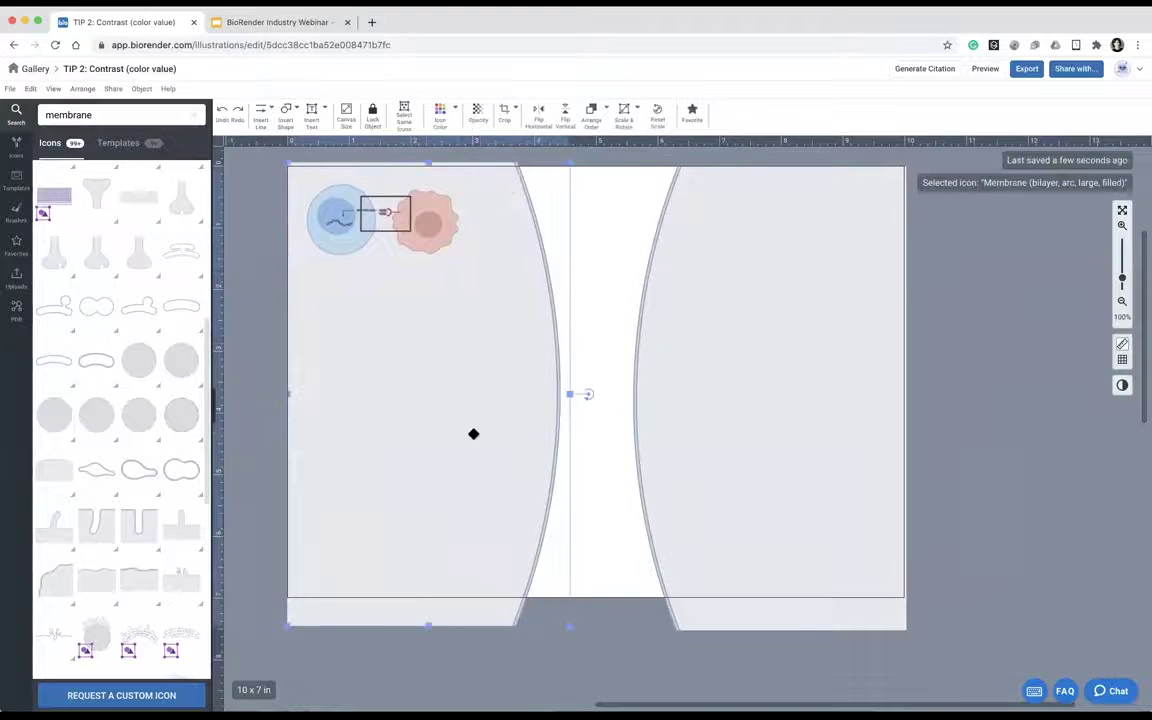
pyautogui.moveTo(590, 394); pyautogui.dragTo(465, 496)
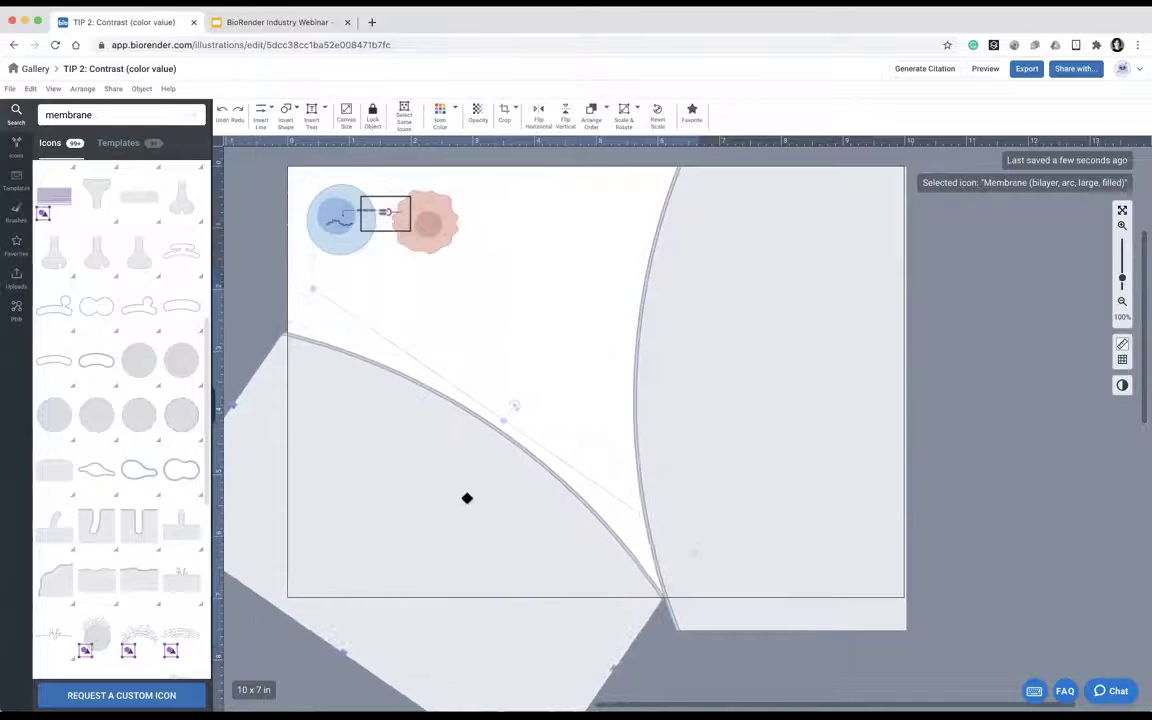
pyautogui.moveTo(696, 555); pyautogui.dragTo(705, 397)
# Rotate and enlarge the right membrane to fill the upper-right area diagonally, leaving a narrow gap to the lower-left membrane.
pyautogui.click(705, 397)
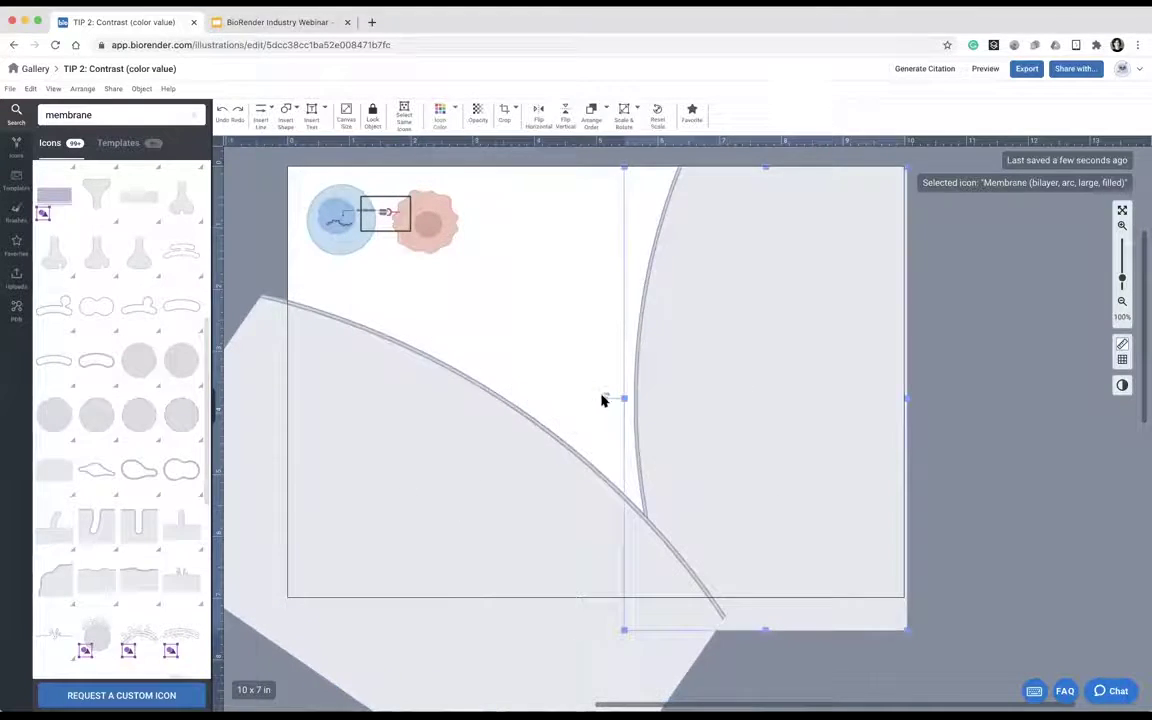
pyautogui.moveTo(606, 399); pyautogui.dragTo(652, 494)
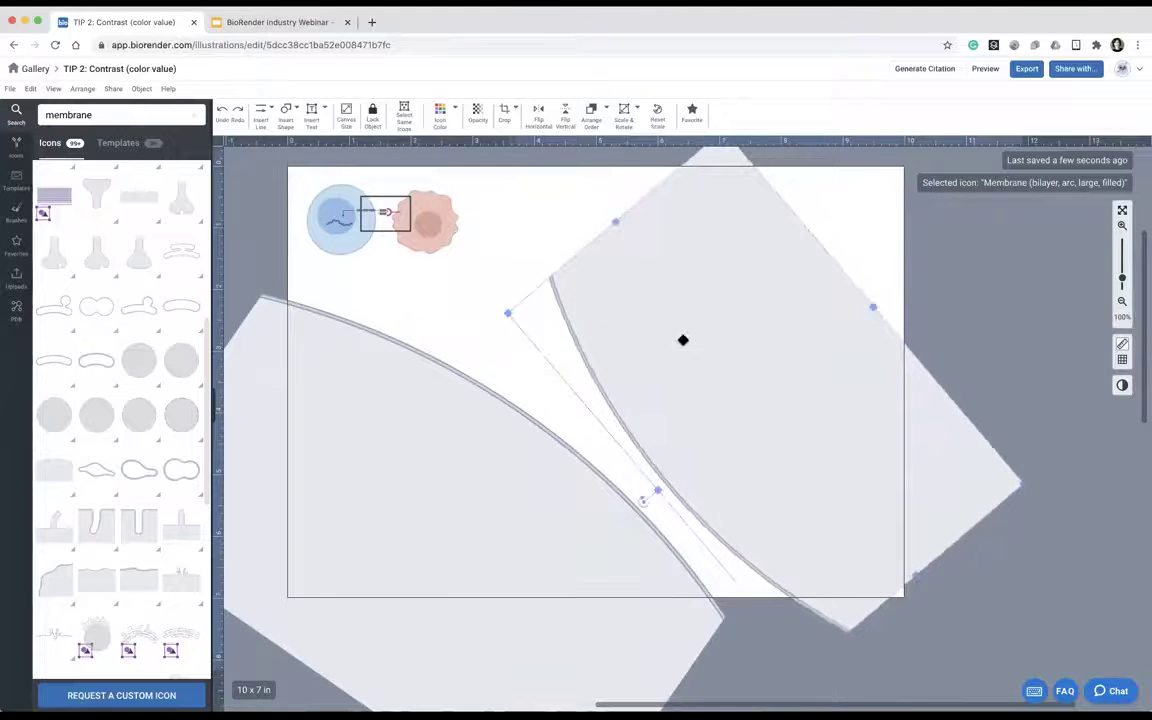
pyautogui.moveTo(743, 556); pyautogui.dragTo(881, 418)
pyautogui.moveTo(859, 463); pyautogui.dragTo(663, 442)
pyautogui.moveTo(764, 410); pyautogui.dragTo(762, 410)
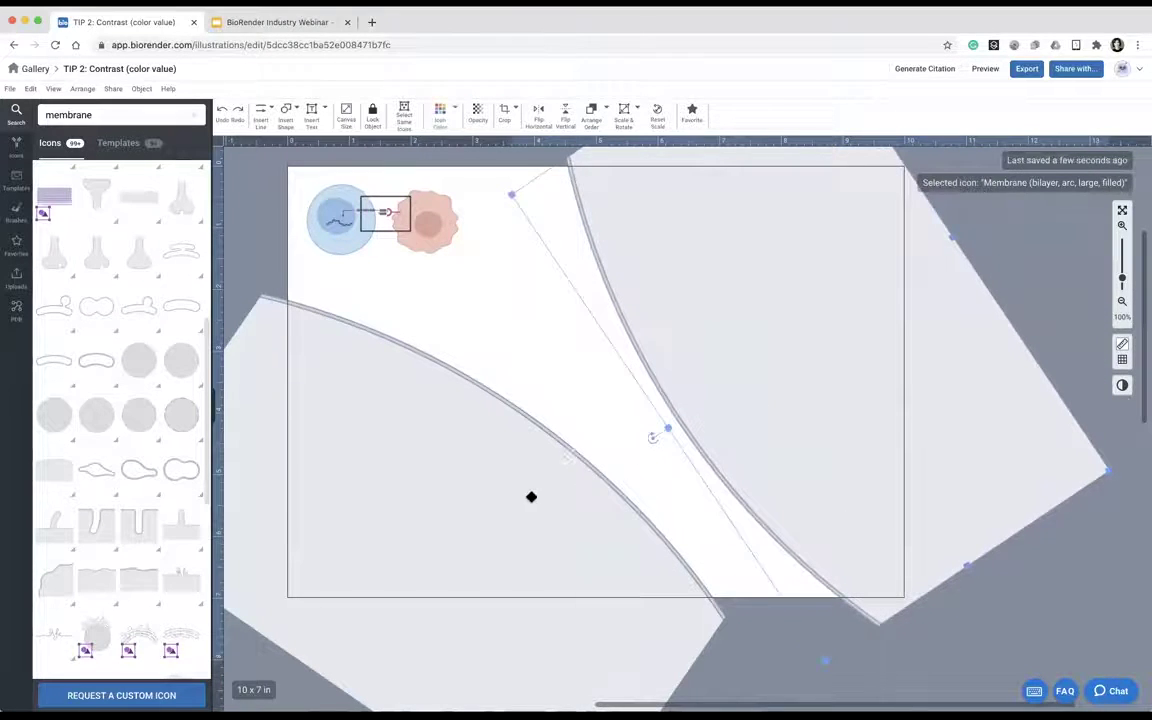
pyautogui.moveTo(532, 497); pyautogui.dragTo(546, 498)
pyautogui.click(492, 303)
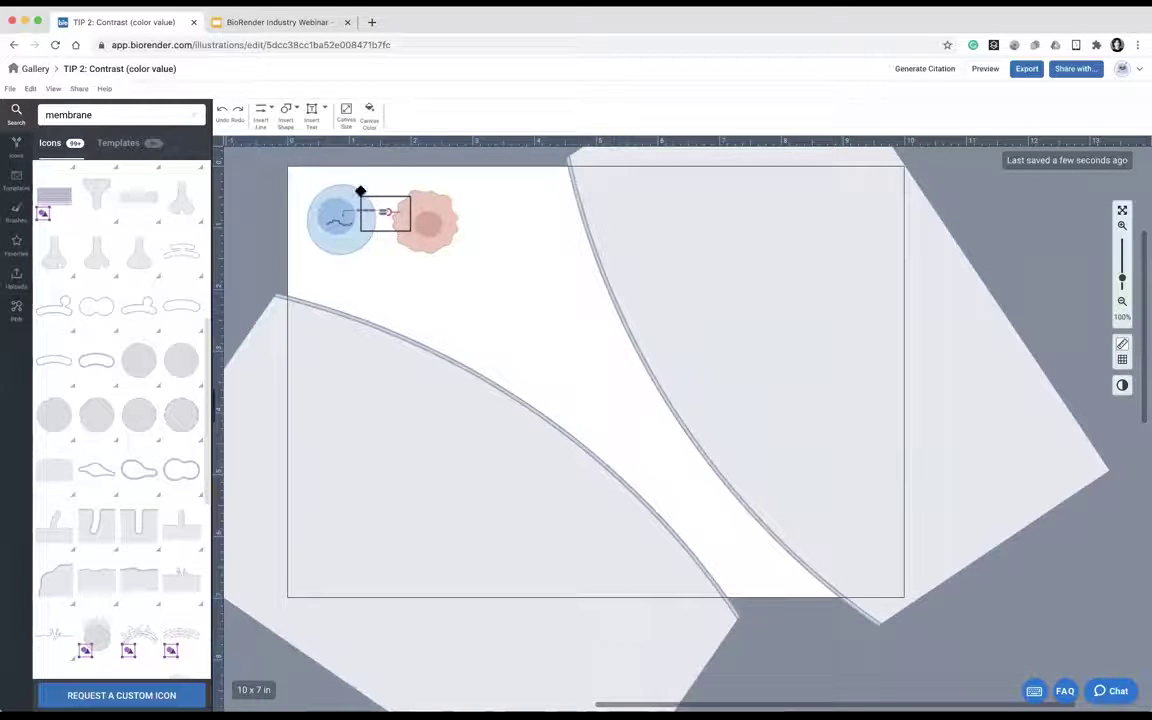
# Recolor the upper-right membrane light pink and the lower-left membrane light blue to match the two overview cells.
pyautogui.click(748, 275)
pyautogui.click(441, 112)
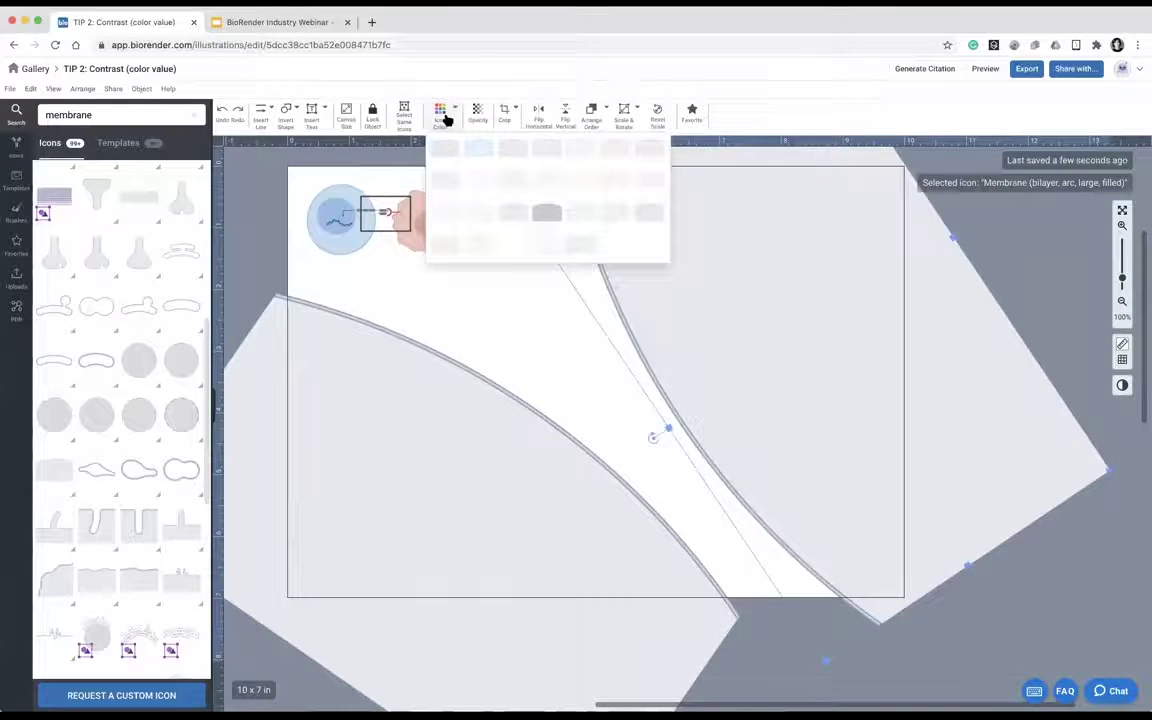
pyautogui.click(614, 192)
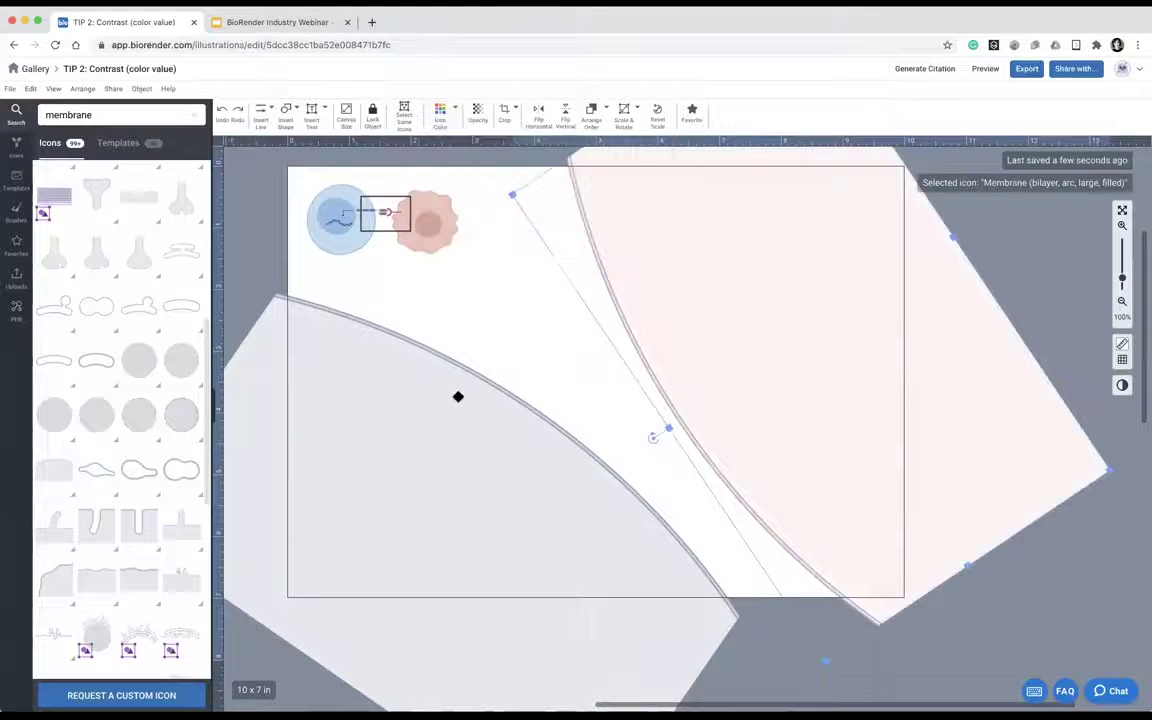
pyautogui.click(459, 397)
pyautogui.click(441, 113)
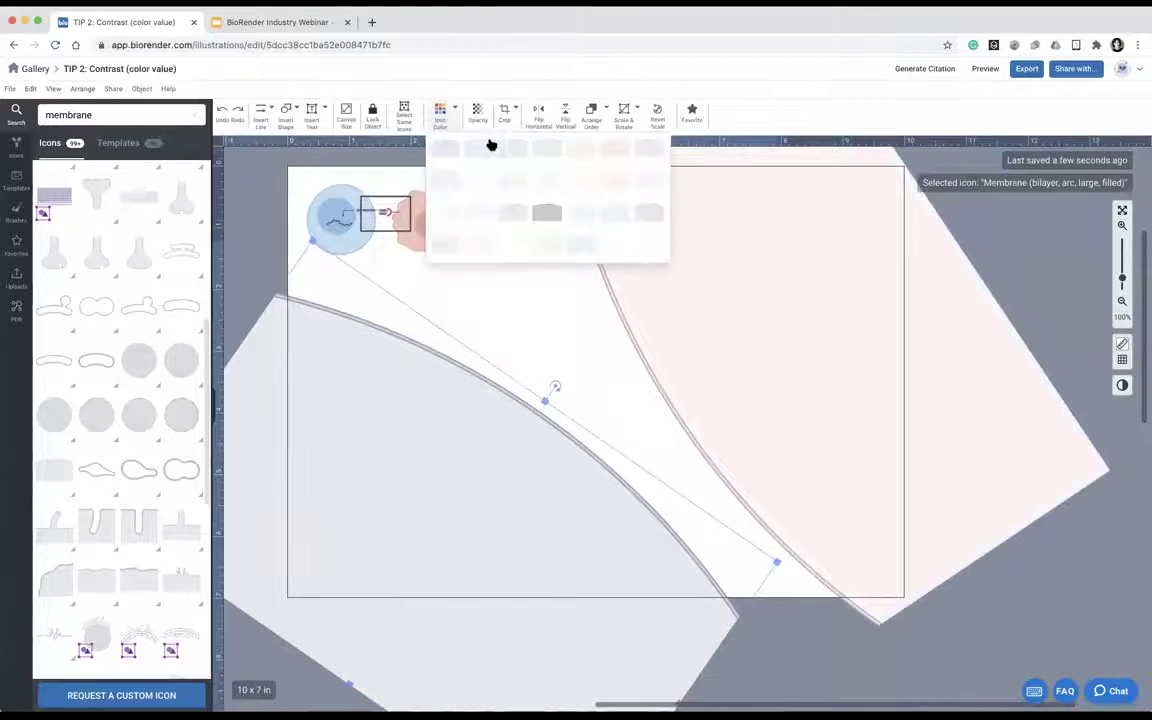
pyautogui.click(483, 147)
pyautogui.click(521, 310)
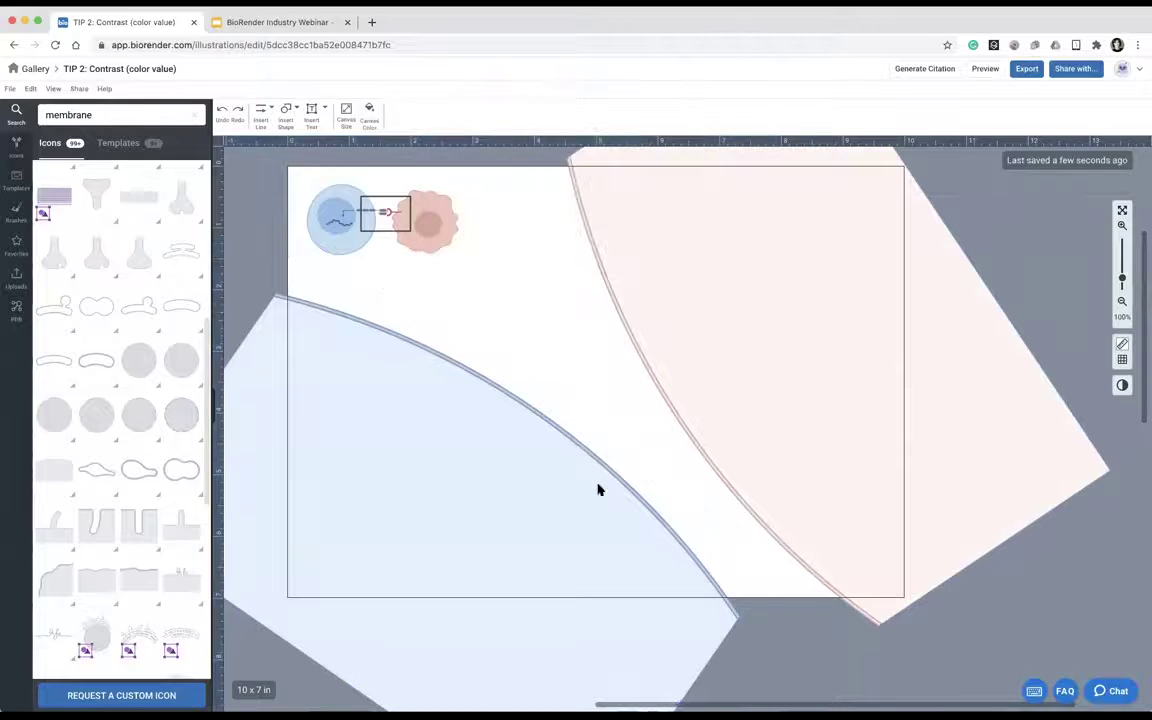
# Nudge the blue membrane slightly to the right and preview the figure cropped to the canvas.
pyautogui.click(535, 499)
pyautogui.click(507, 288)
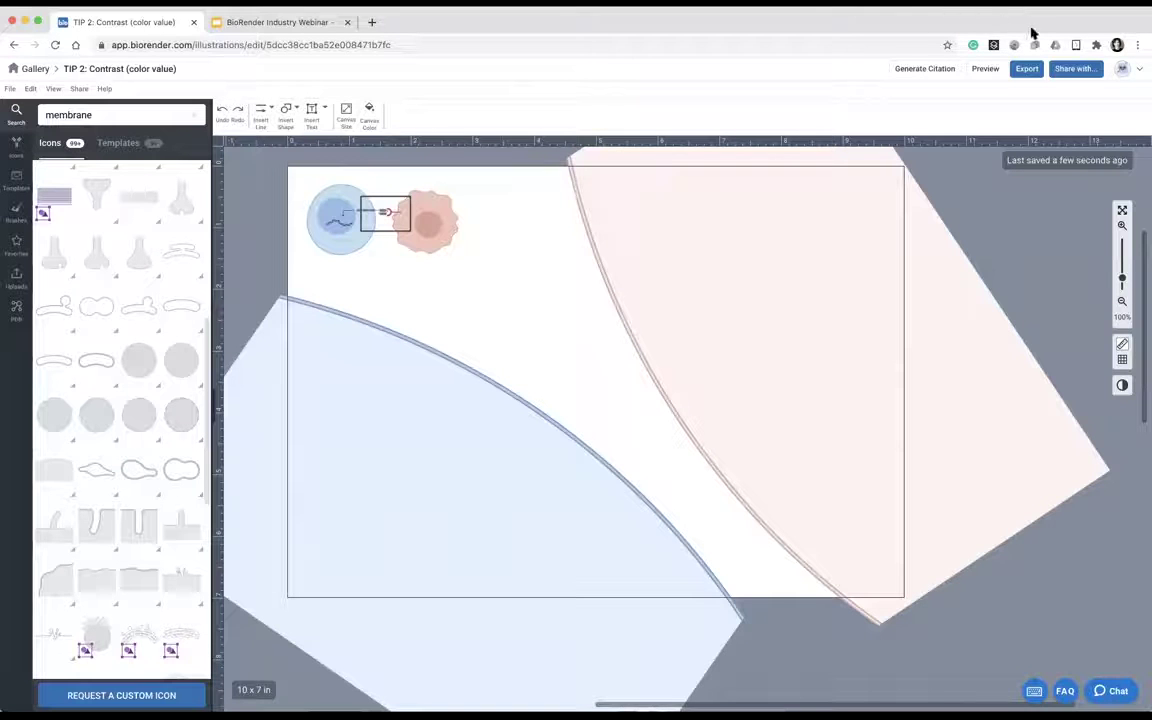
pyautogui.click(981, 69)
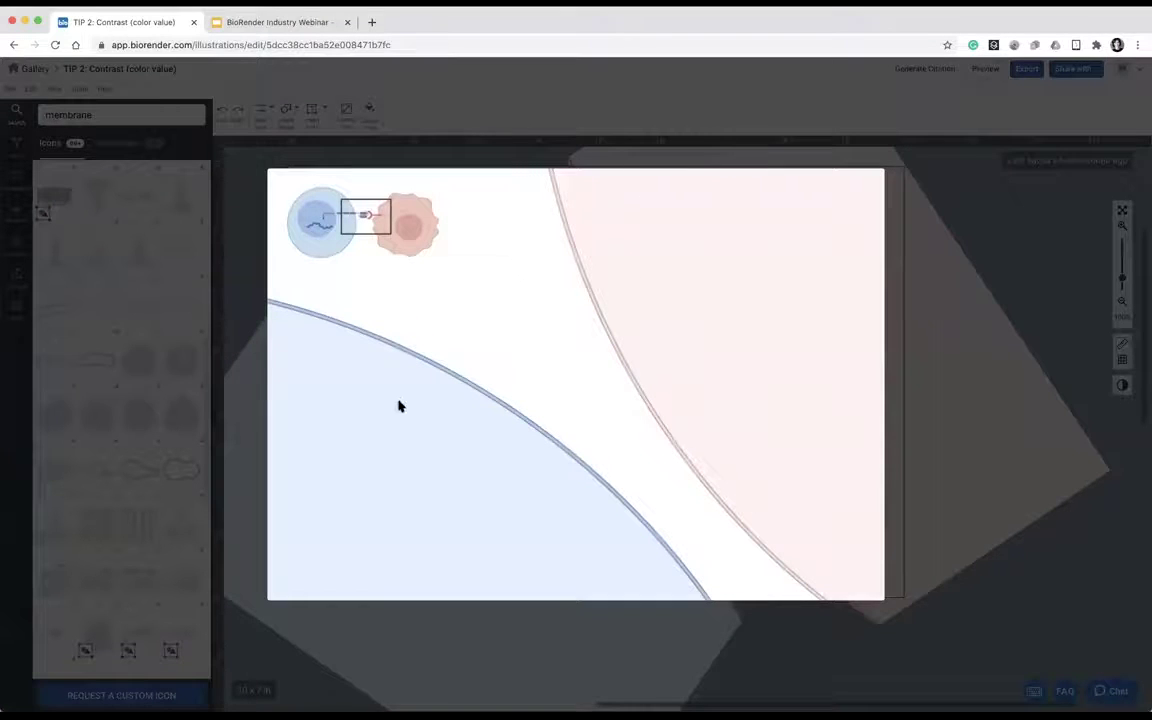
pyautogui.click(365, 316)
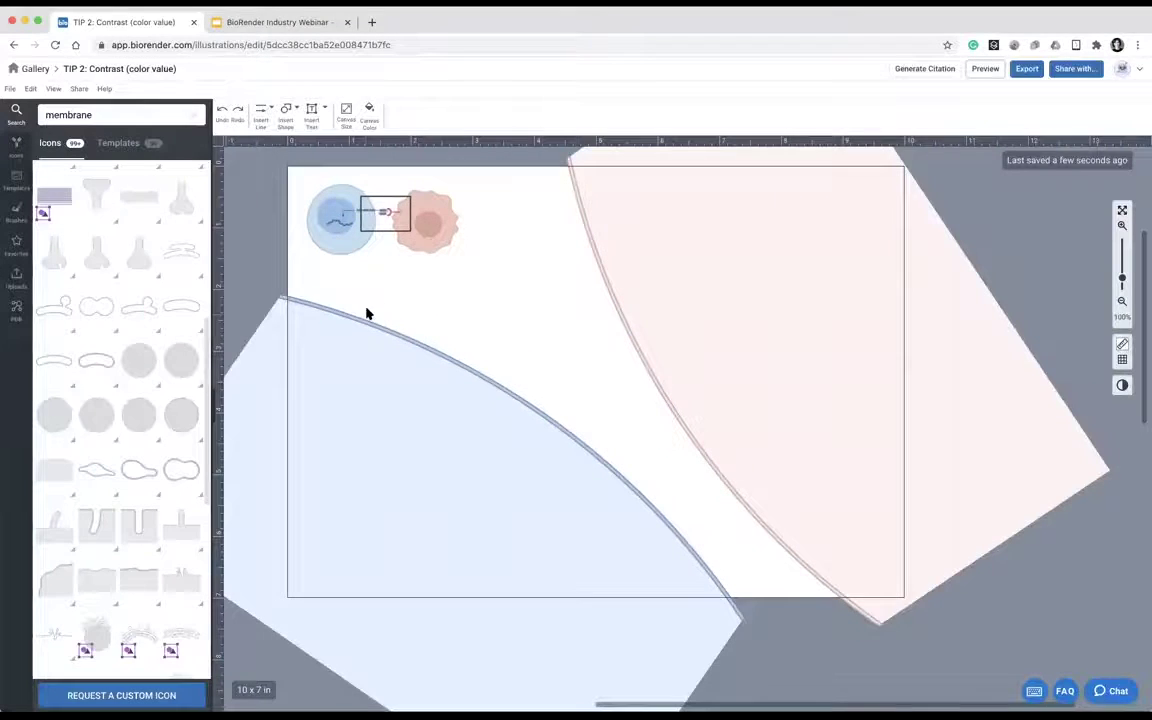
pyautogui.click(387, 400)
# Edit the grouped overview and place a copy of the T cell just below the two cells.
pyautogui.click(336, 219)
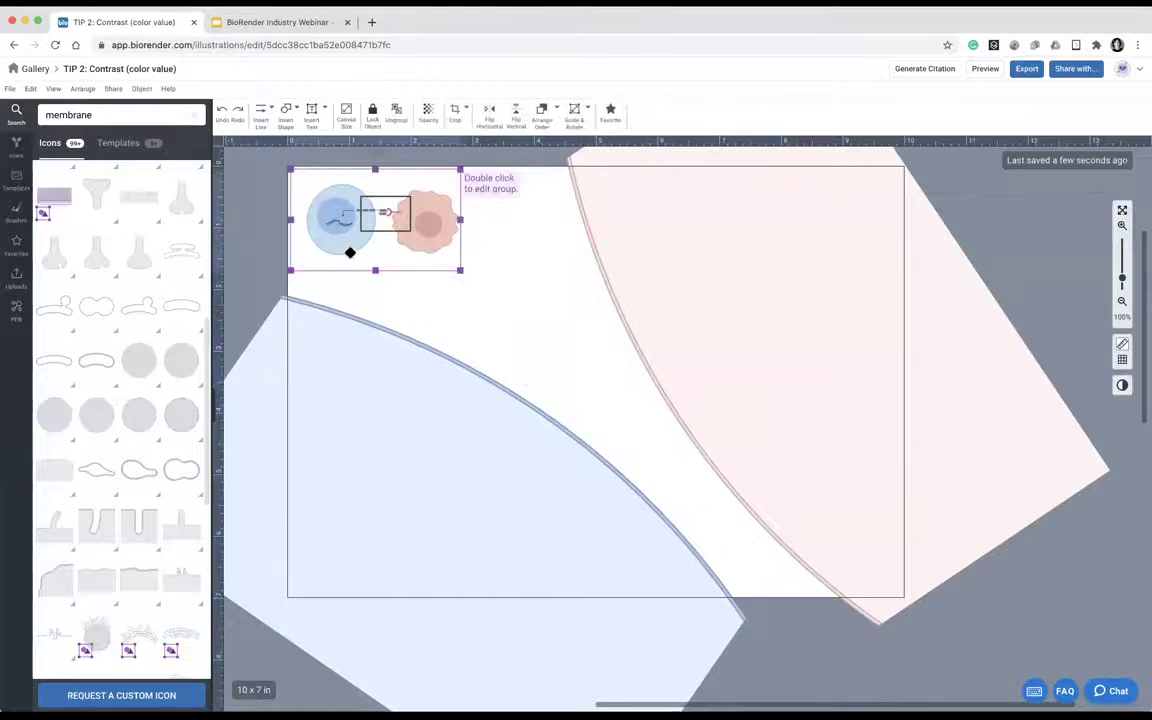
pyautogui.doubleClick(320, 224)
pyautogui.moveTo(348, 246); pyautogui.dragTo(390, 271)
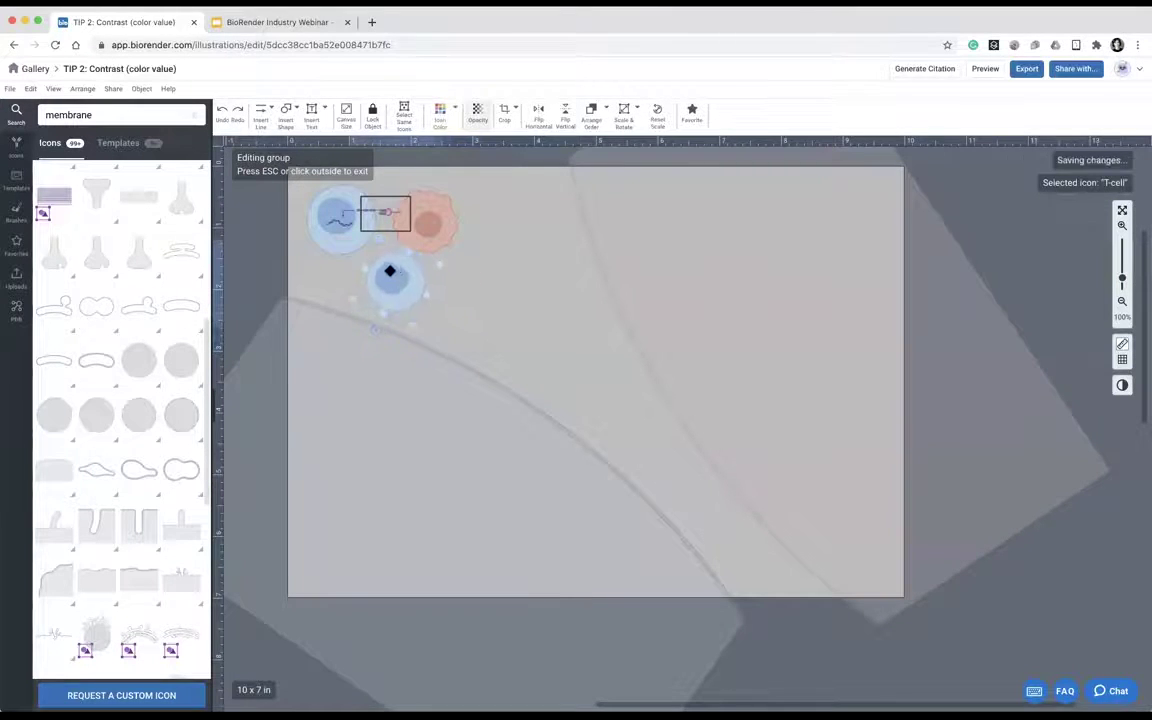
pyautogui.click(502, 291)
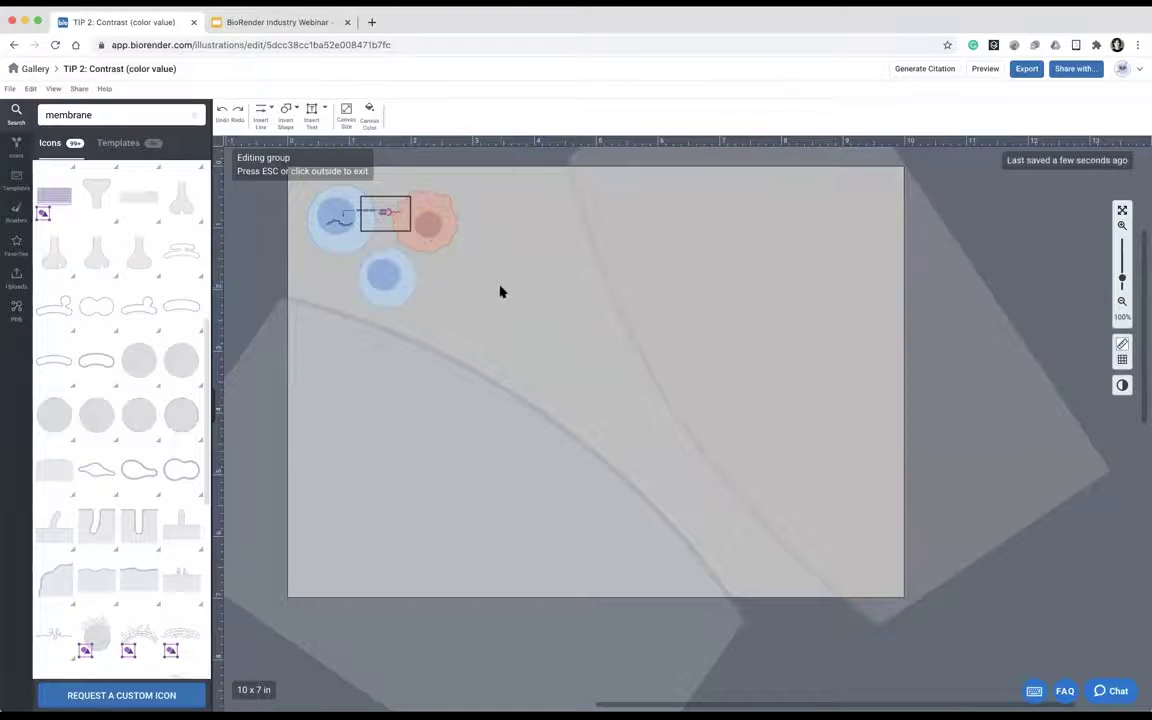
pyautogui.click(502, 291)
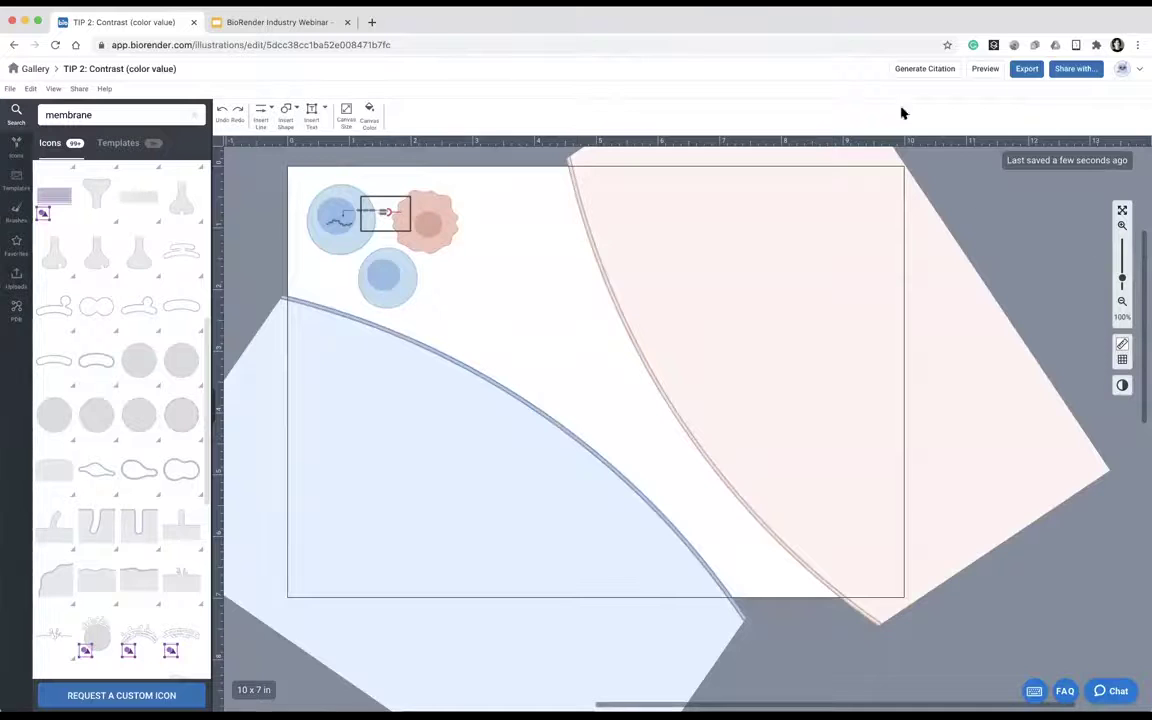
pyautogui.click(1122, 301)
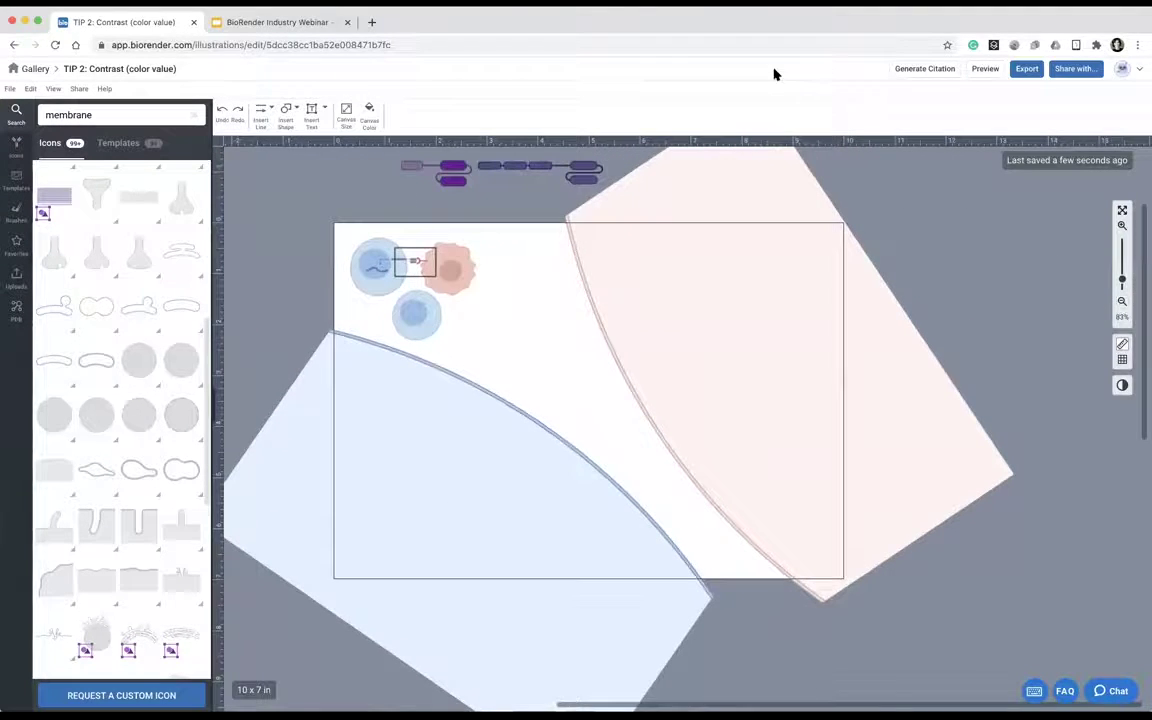
pyautogui.click(646, 545)
pyautogui.moveTo(674, 604); pyautogui.dragTo(491, 643)
pyautogui.moveTo(535, 450)
pyautogui.mouseDown()
pyautogui.moveTo(635, 463)
pyautogui.moveTo(535, 460)
pyautogui.mouseUp()
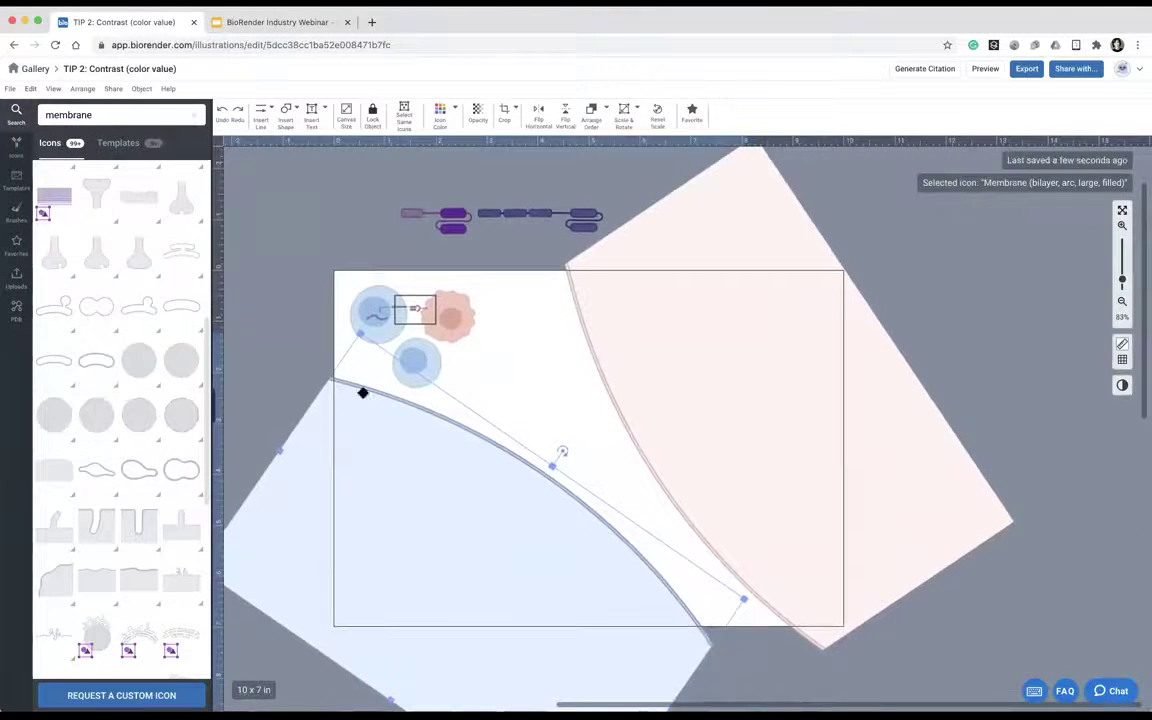
# Collapse the icon library and delete the purple receptor shapes lying outside the canvas above the figure.
pyautogui.click(214, 406)
pyautogui.scroll(-1, 360, 478)
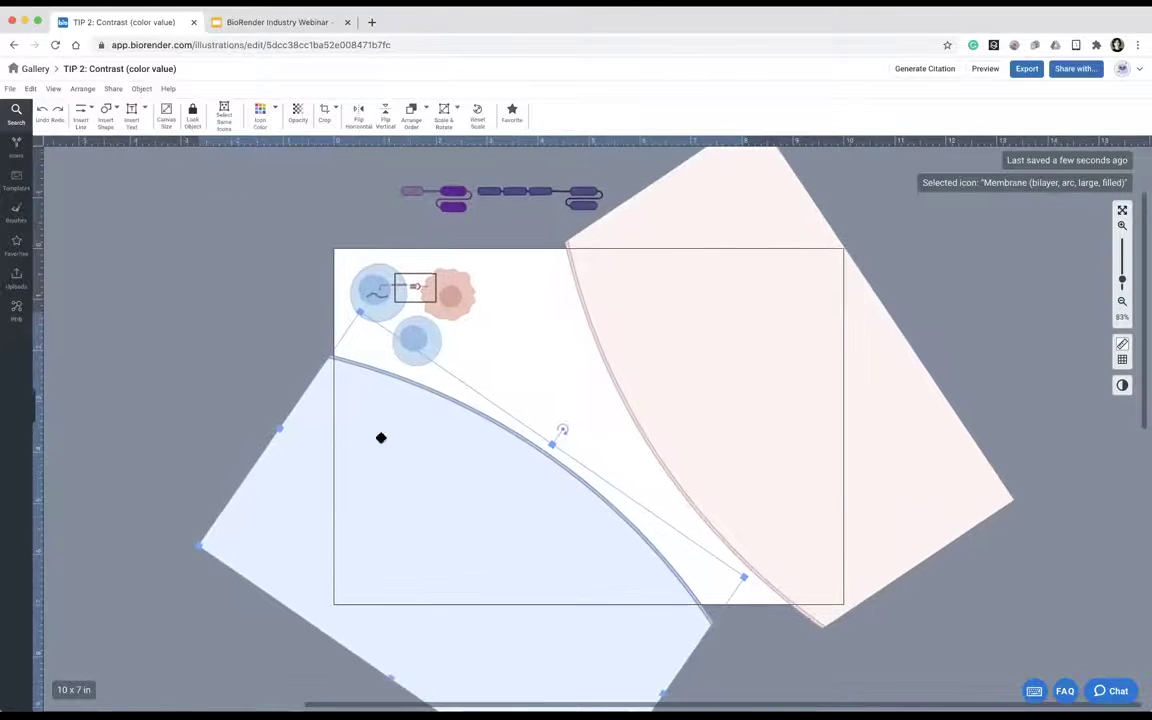
pyautogui.moveTo(378, 175); pyautogui.dragTo(499, 216)
pyautogui.press('Delete')
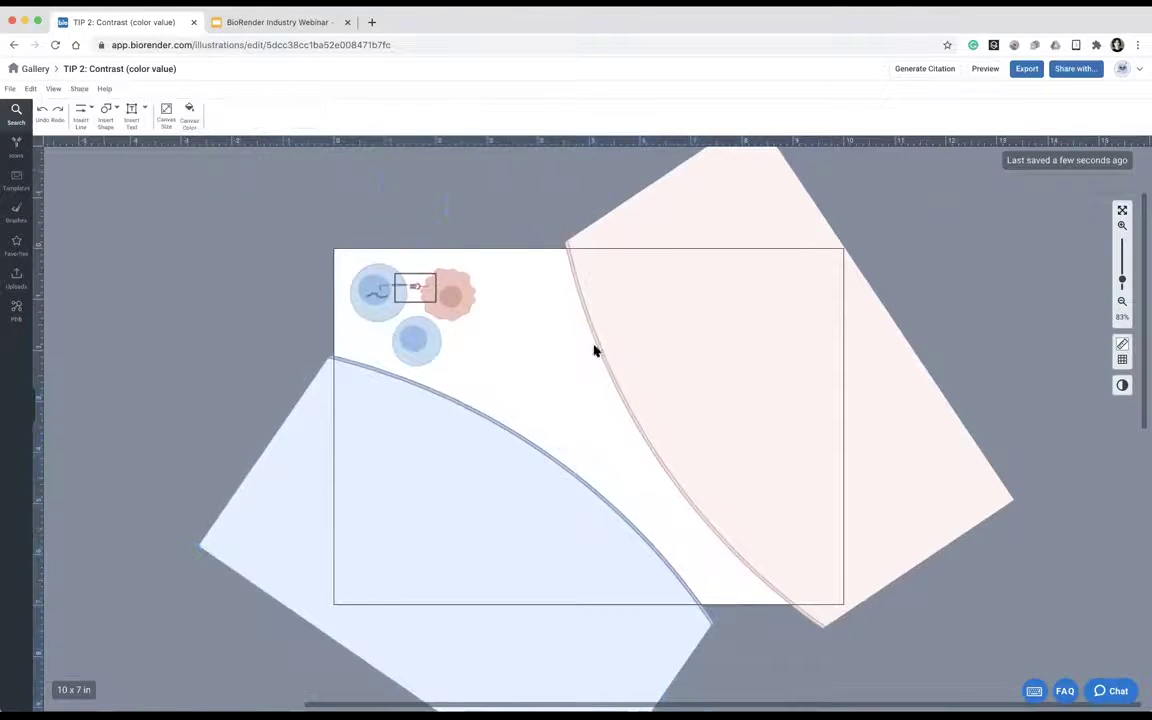
# Leave the membrane illustration and return to the gallery of saved illustrations.
pyautogui.moveTo(572, 406); pyautogui.dragTo(513, 445)
pyautogui.hscroll(3, 512, 444)
pyautogui.scroll(-2, 512, 444)
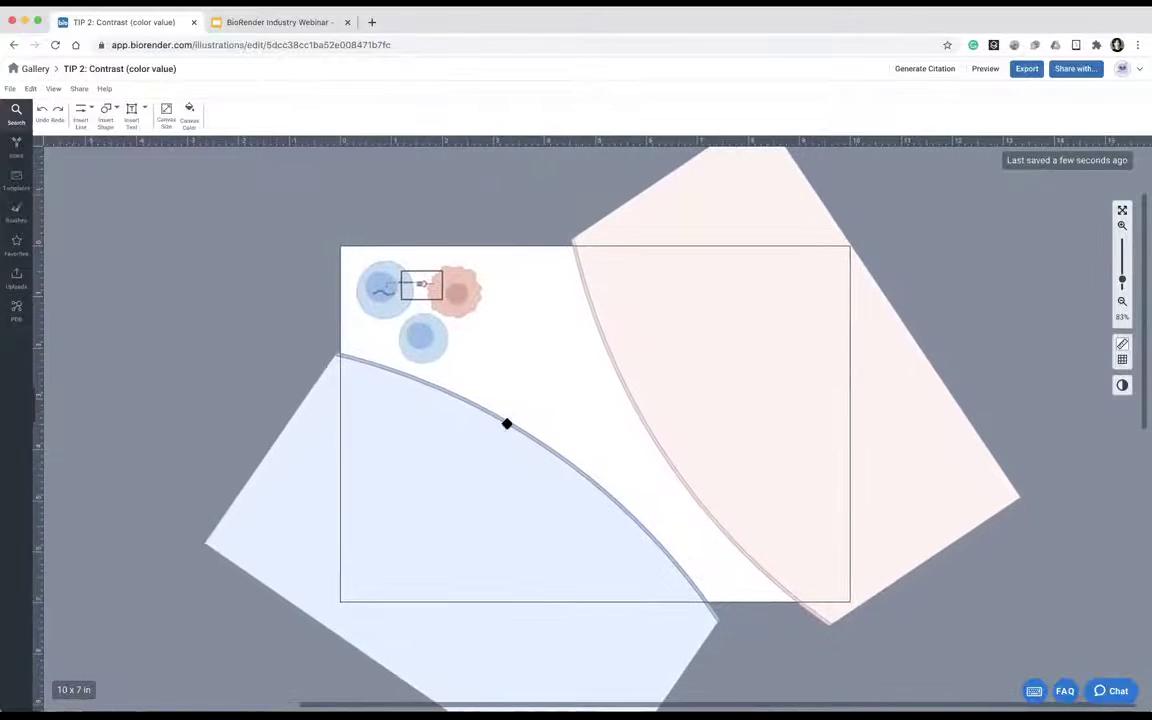
pyautogui.click(42, 72)
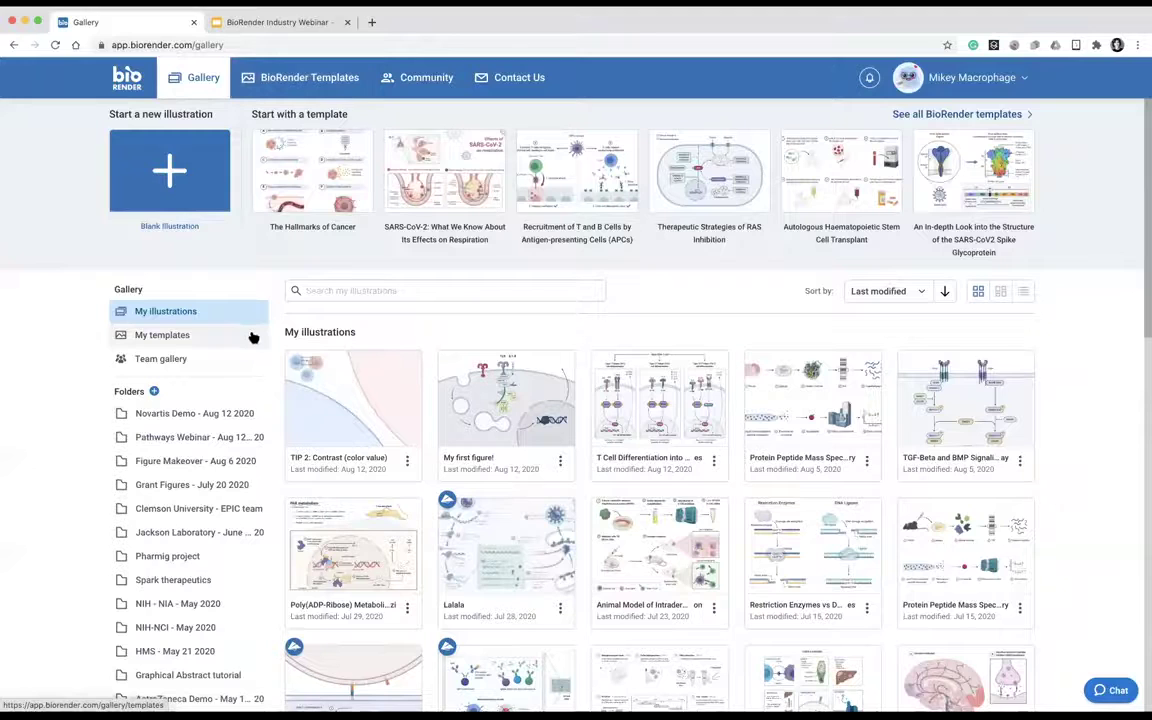
# Switch to the webinar deck in Google Slides and present the "Thanks for joining us!" slide full screen.
pyautogui.click(270, 22)
pyautogui.scroll(-10, 77, 419)
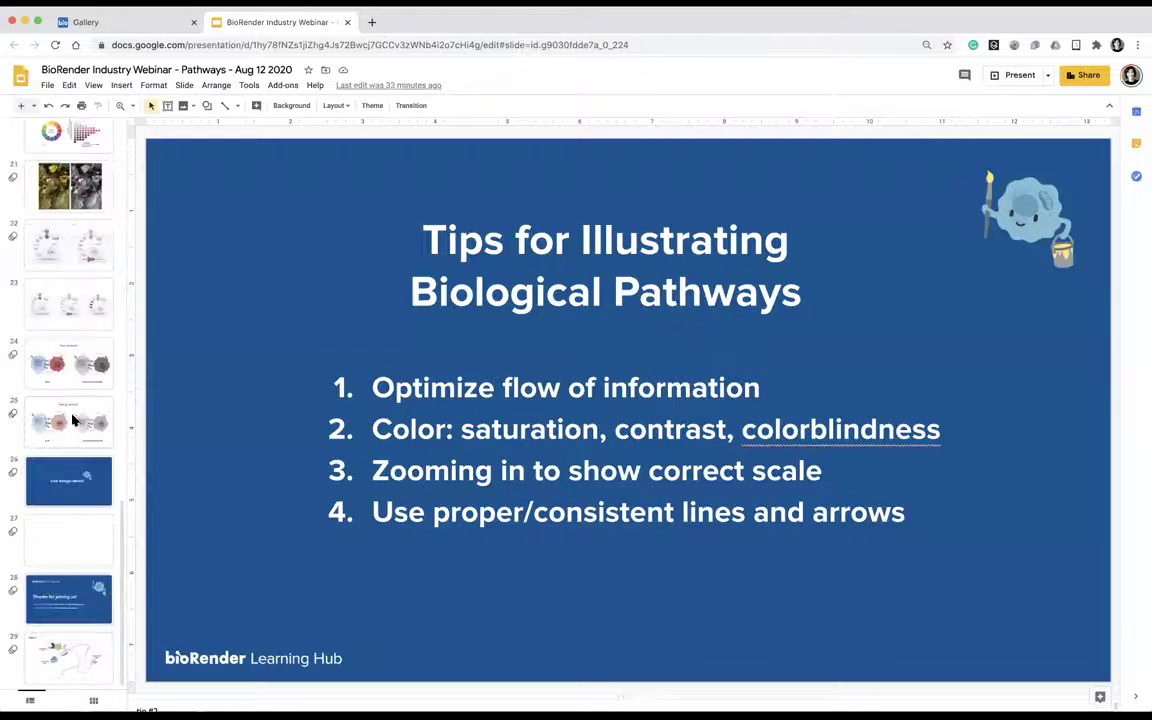
pyautogui.click(64, 473)
pyautogui.click(48, 594)
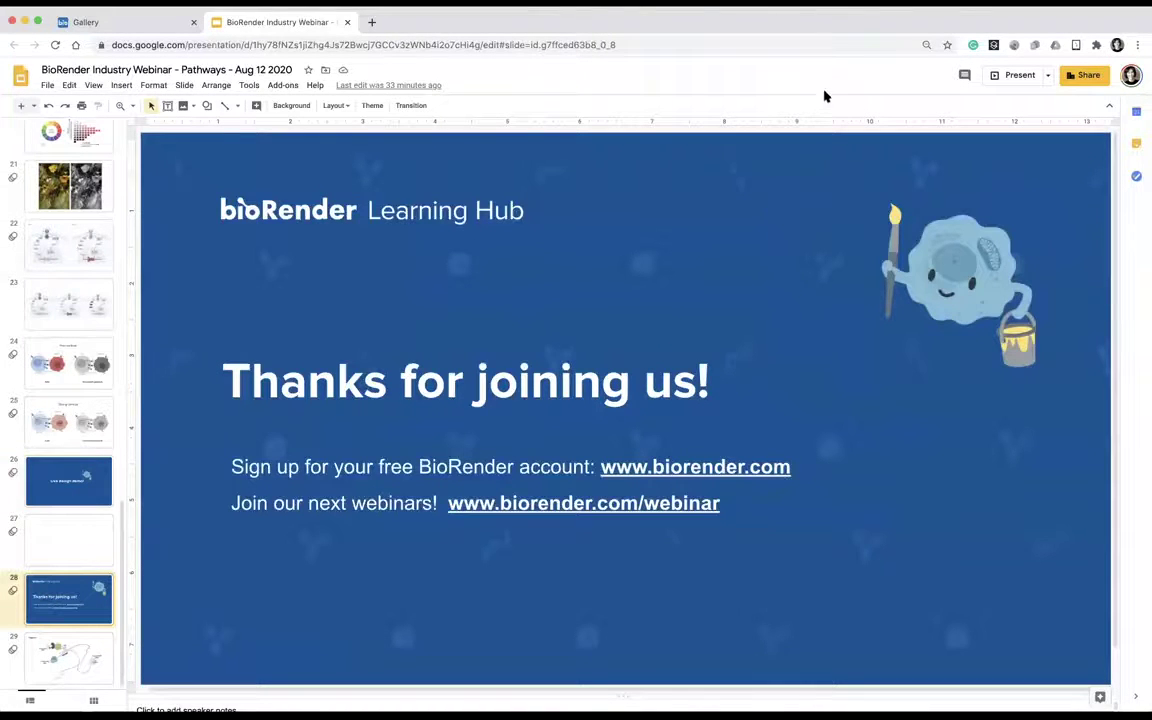
pyautogui.click(1020, 74)
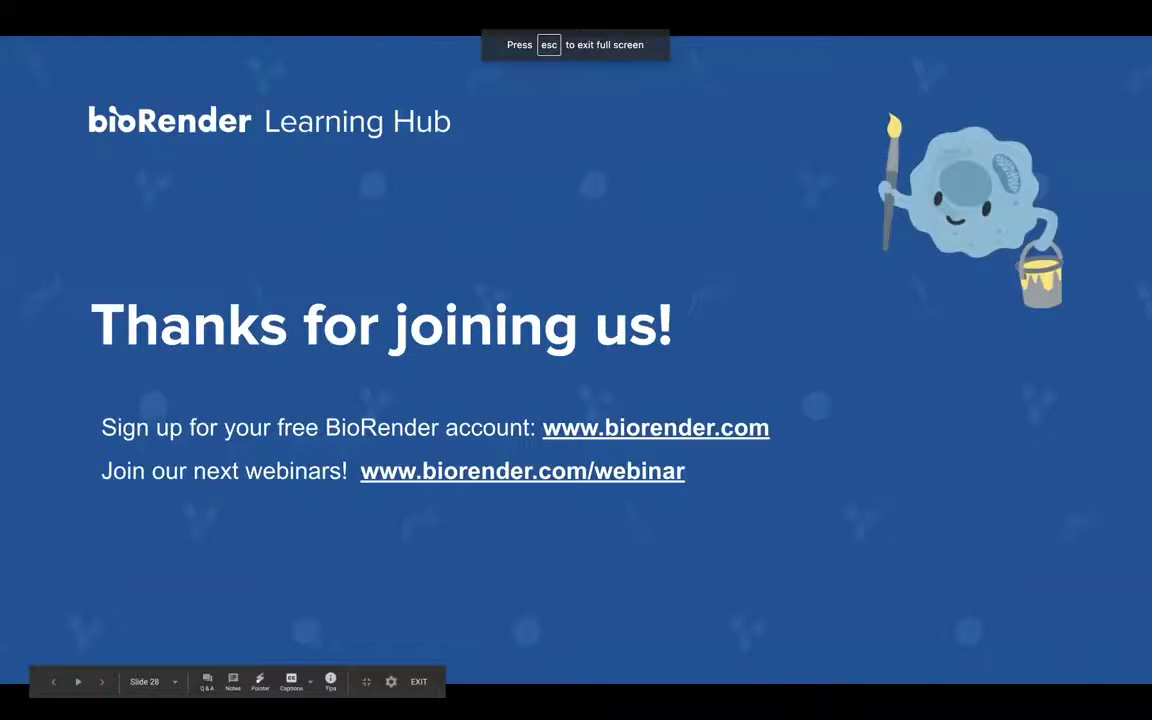